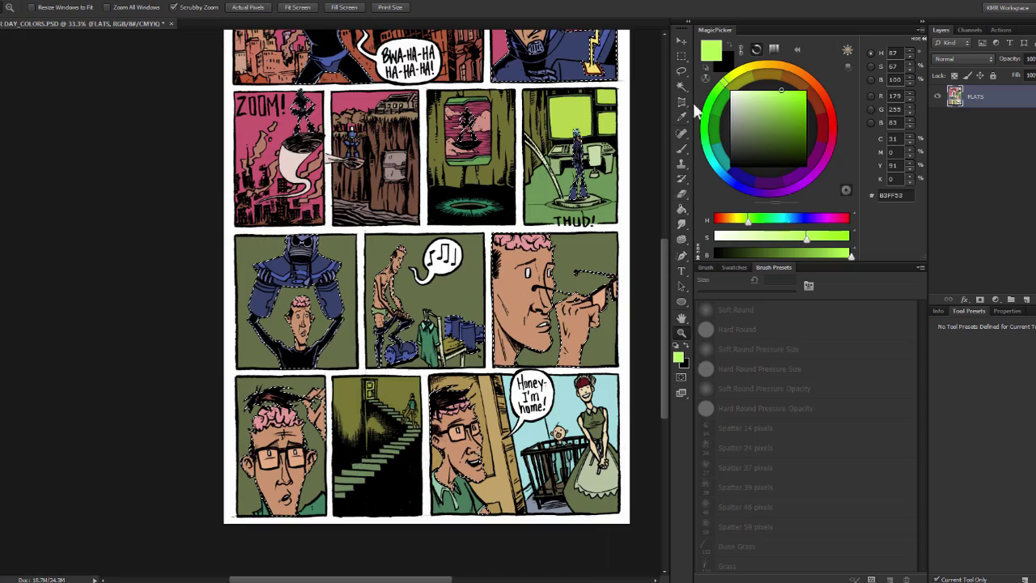
- Trim the selection with the rectangular marquee, removing the top-row panels so the green-lit panels' figures stay selected
key(m)
drag(415, 333, 483, 395)
drag(651, 129, 532, 174)
key(b)
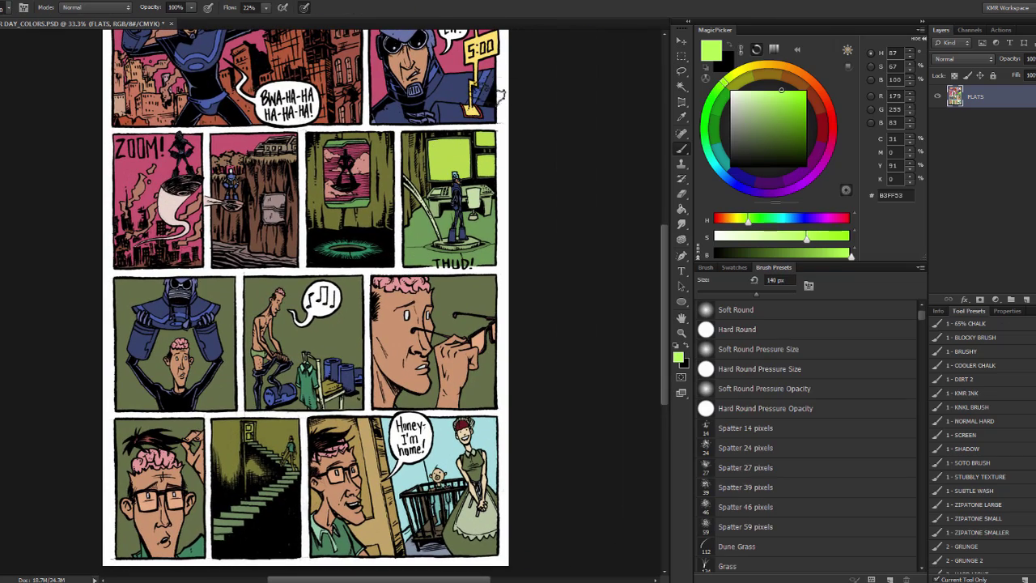
click(681, 333)
alt+click(631, 335)
click(682, 55)
drag(153, 74, 485, 194)
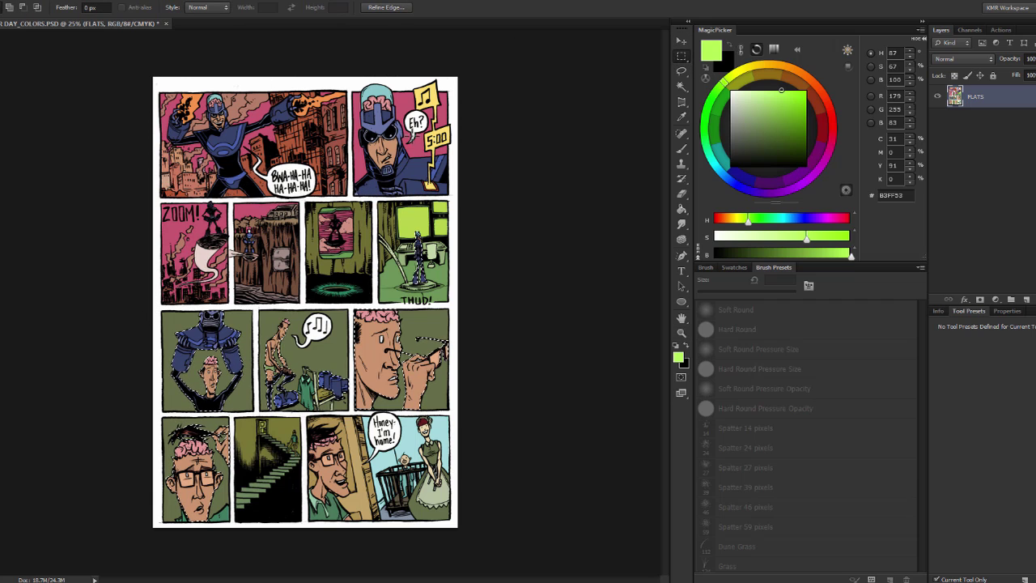
key(z)
click(374, 229)
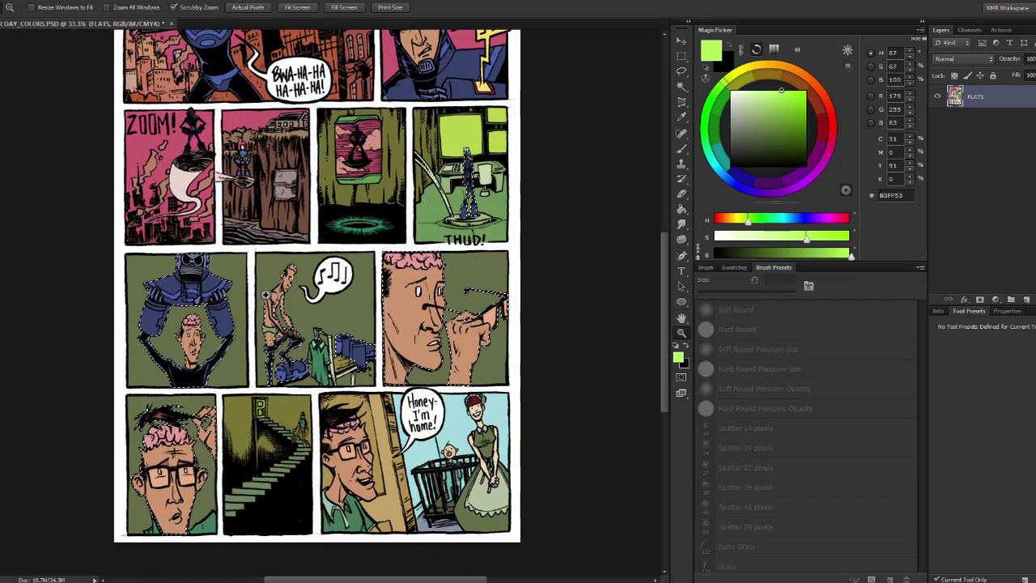
scroll(403, 229, up, 1)
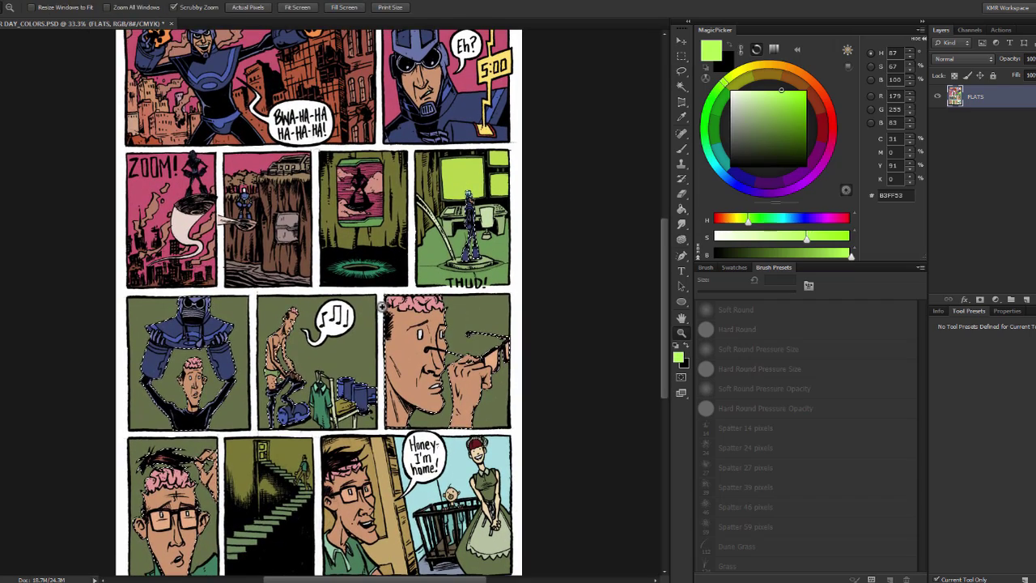
- Add a new layer above FLATS, fill the selected figures with light green B3FF53, and deselect
click(1026, 297)
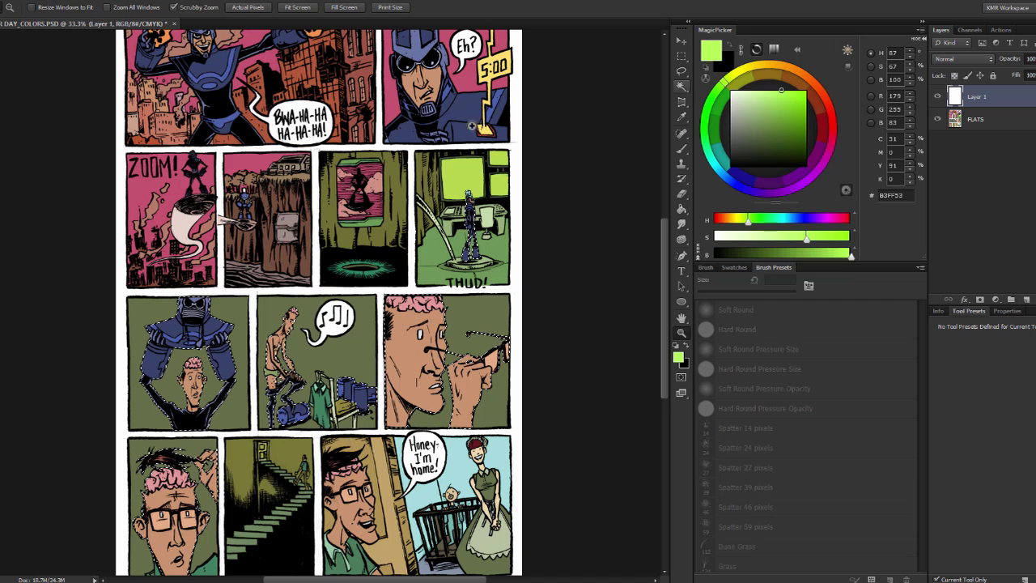
key(b)
key(g)
click(420, 364)
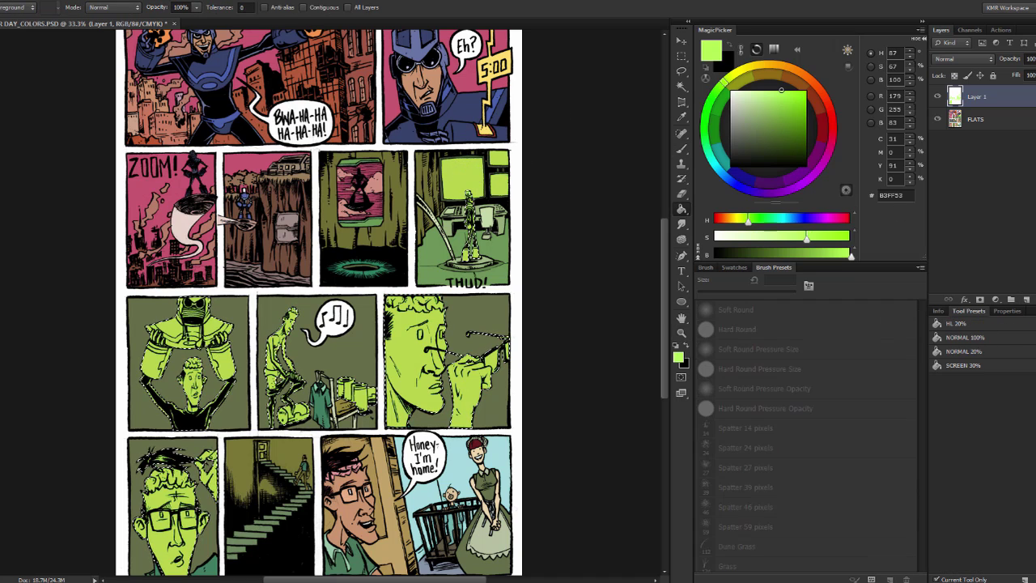
drag(283, 353, 291, 291)
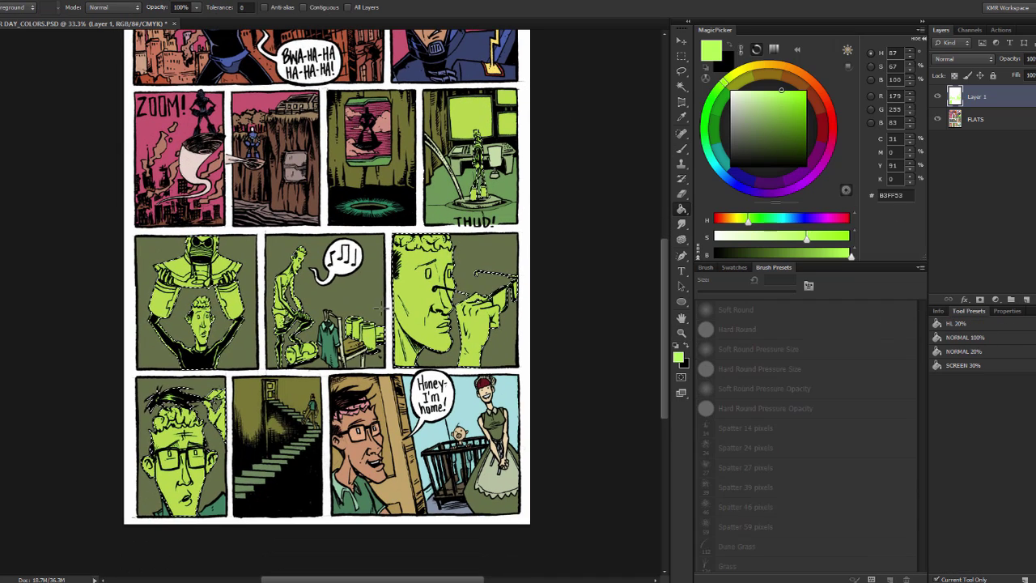
key(ctrl+d)
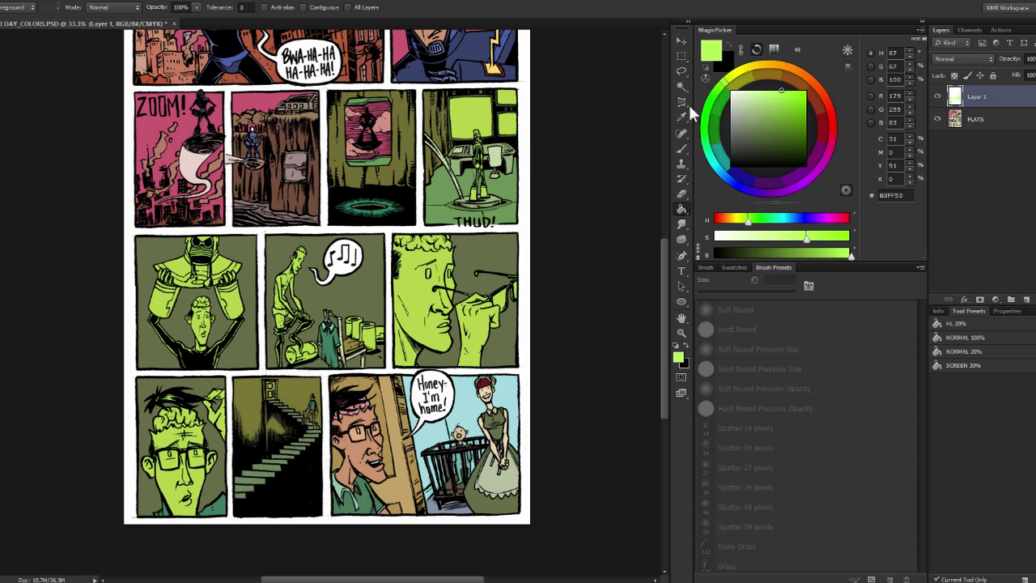
- Set the green fill layer's blending mode to Color and its opacity to about 14%
click(970, 60)
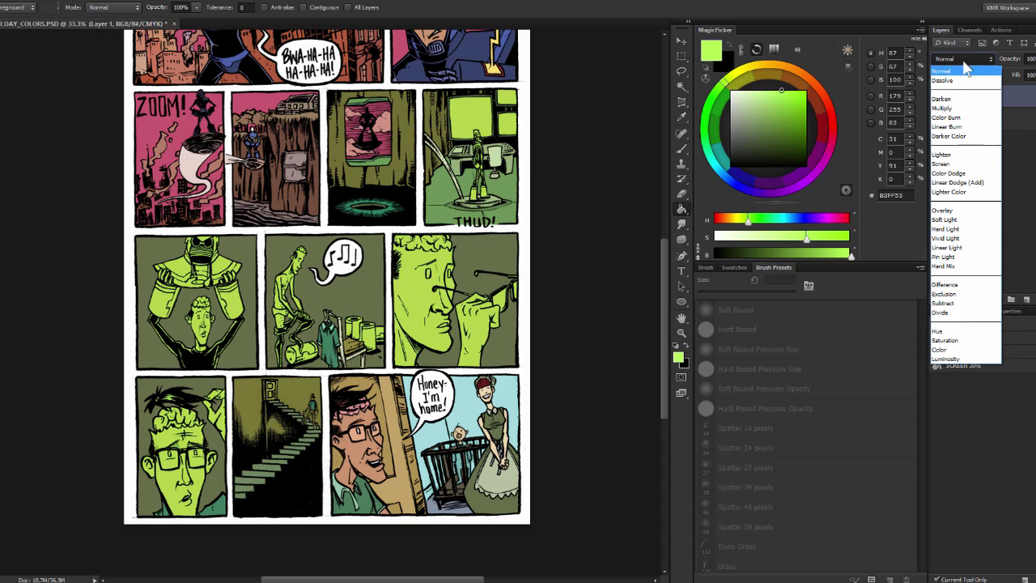
click(1024, 103)
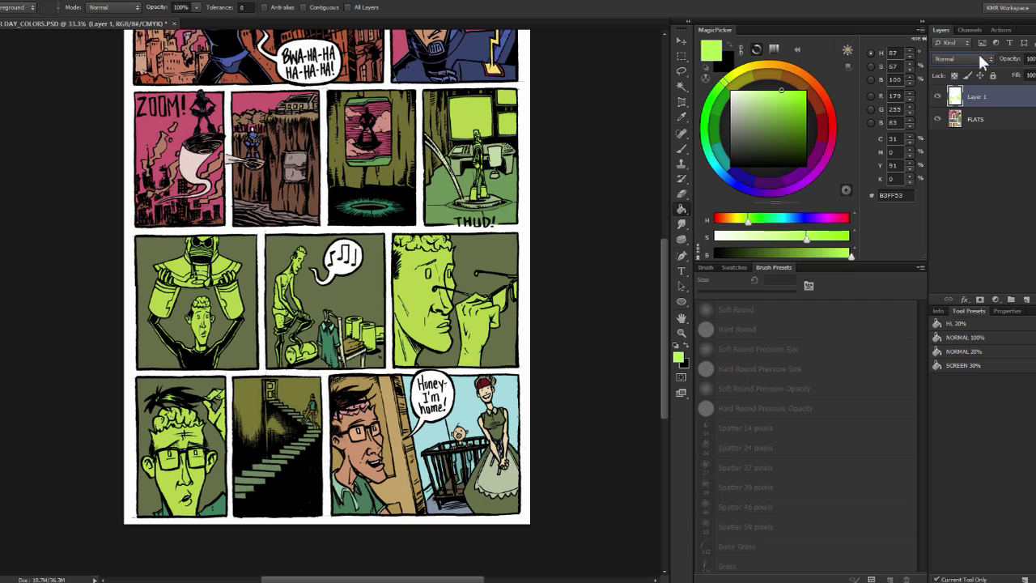
click(961, 59)
click(945, 350)
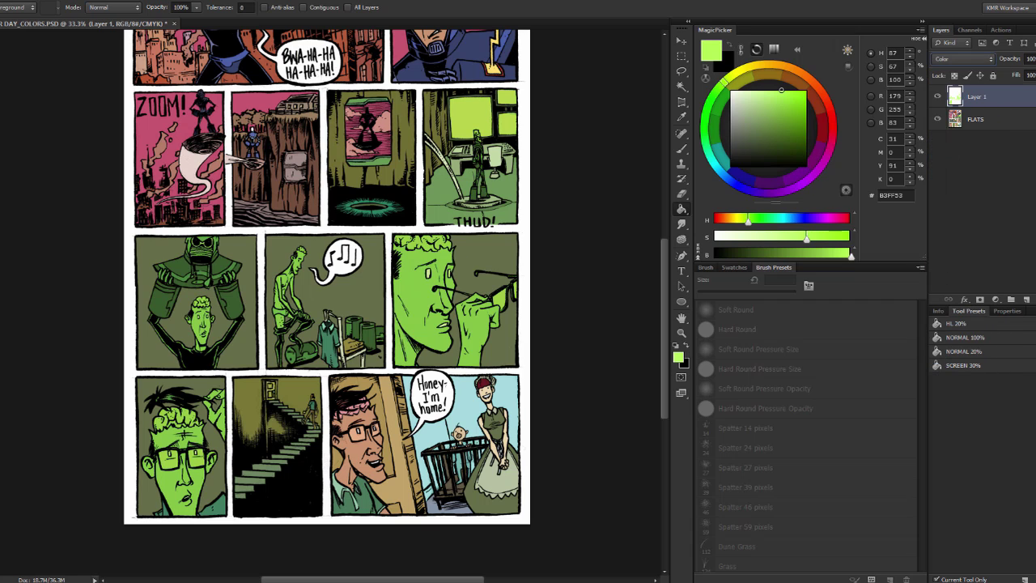
drag(992, 69, 989, 71)
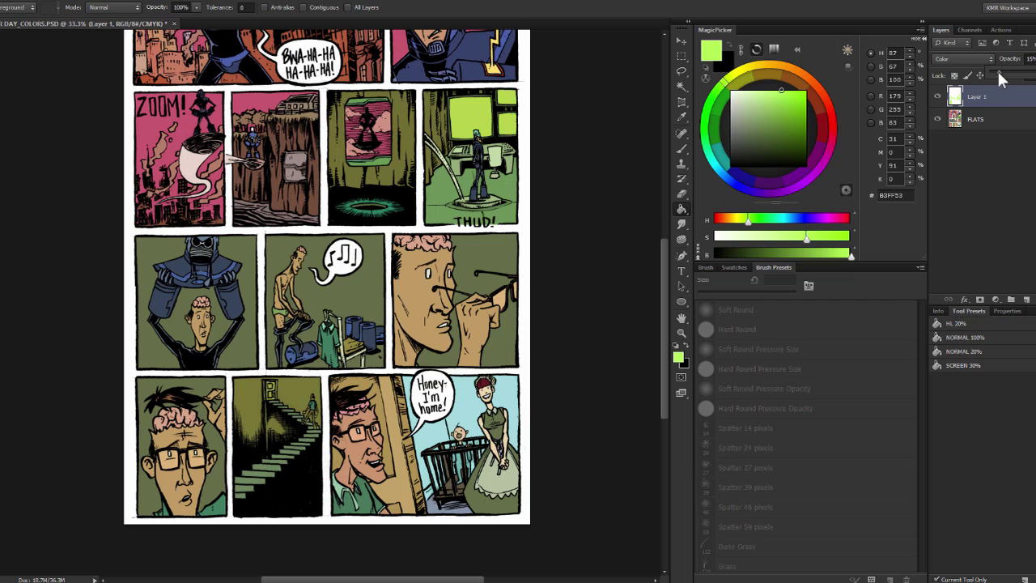
drag(997, 69, 995, 68)
- Merge the green tint layer down into the FLATS layer
key(l)
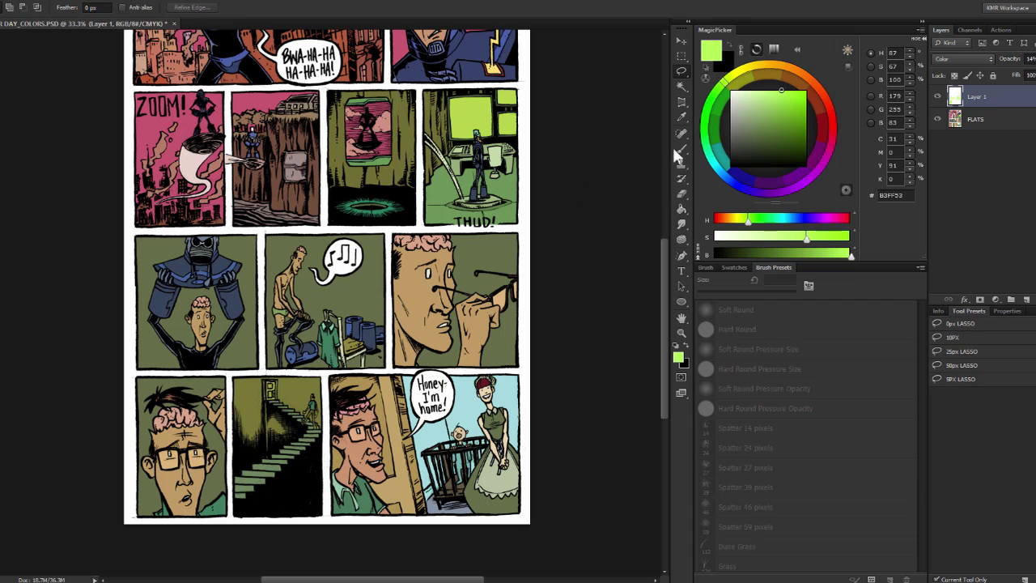
right_click(988, 100)
click(971, 354)
drag(445, 176, 453, 246)
key(b)
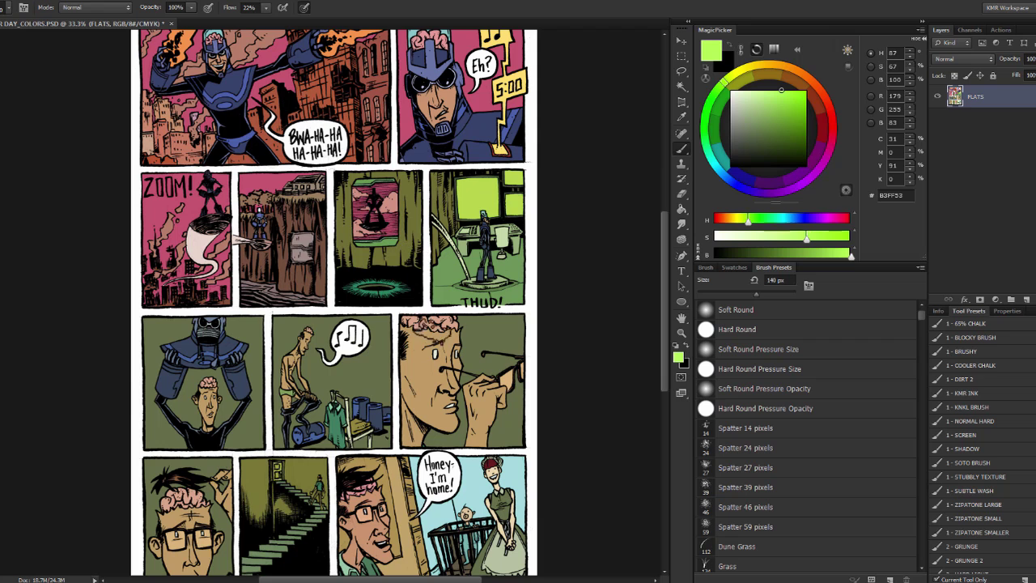
- Recolor the woman's green dress in the last panel to blue using Hue/Saturation with hue +125 and saturation +40
click(681, 330)
alt+click(586, 264)
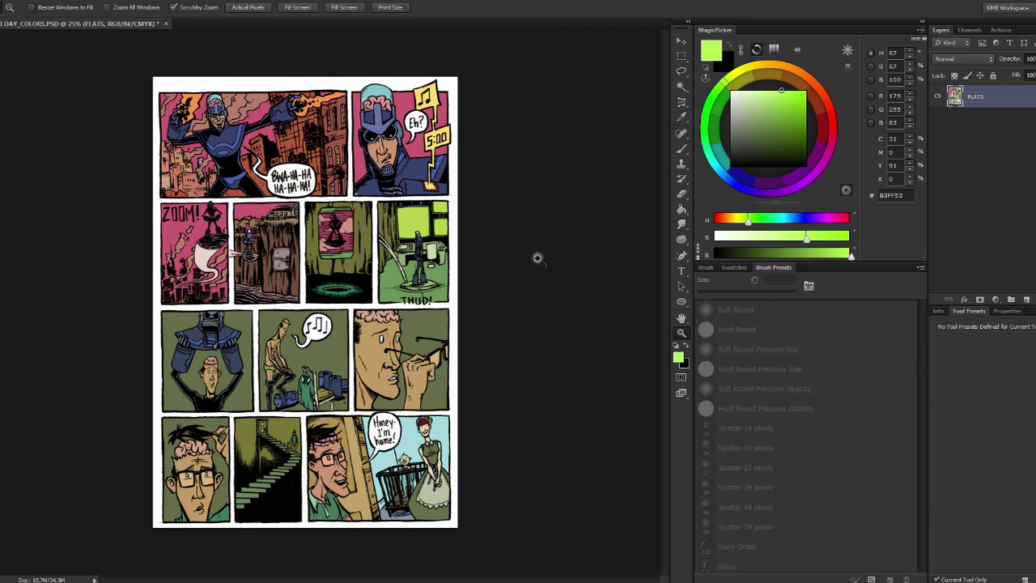
click(339, 318)
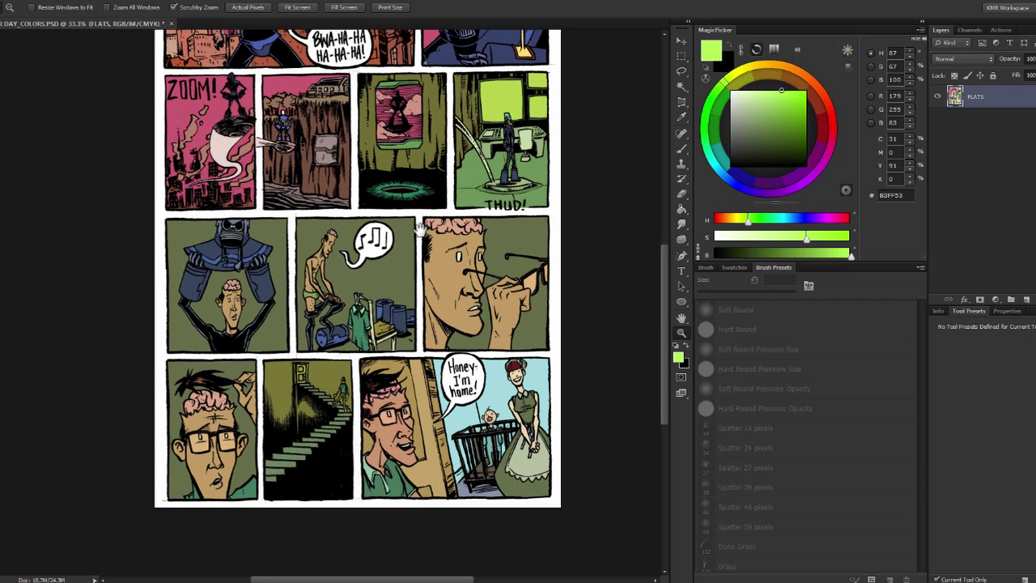
alt+click(459, 331)
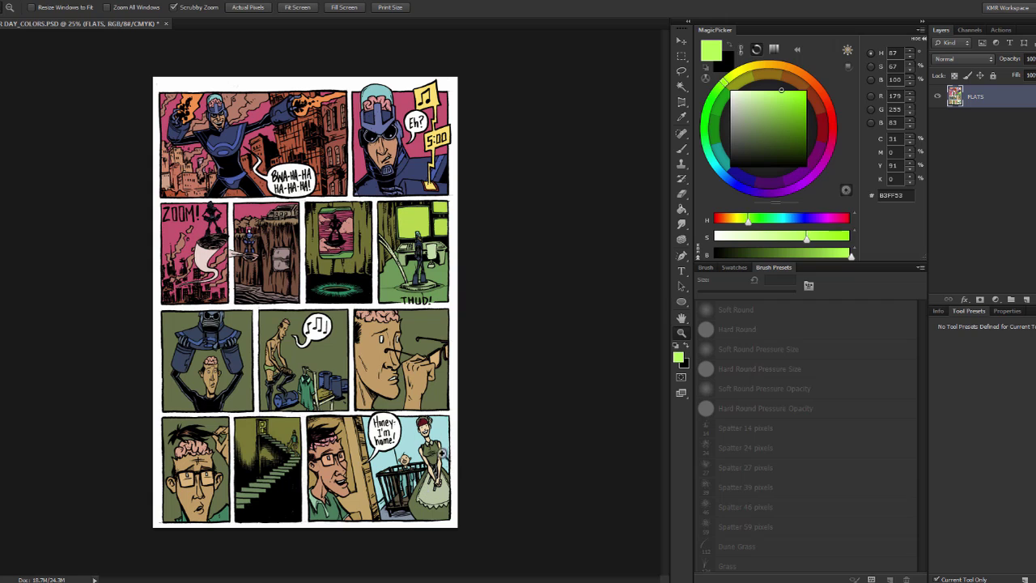
click(417, 466)
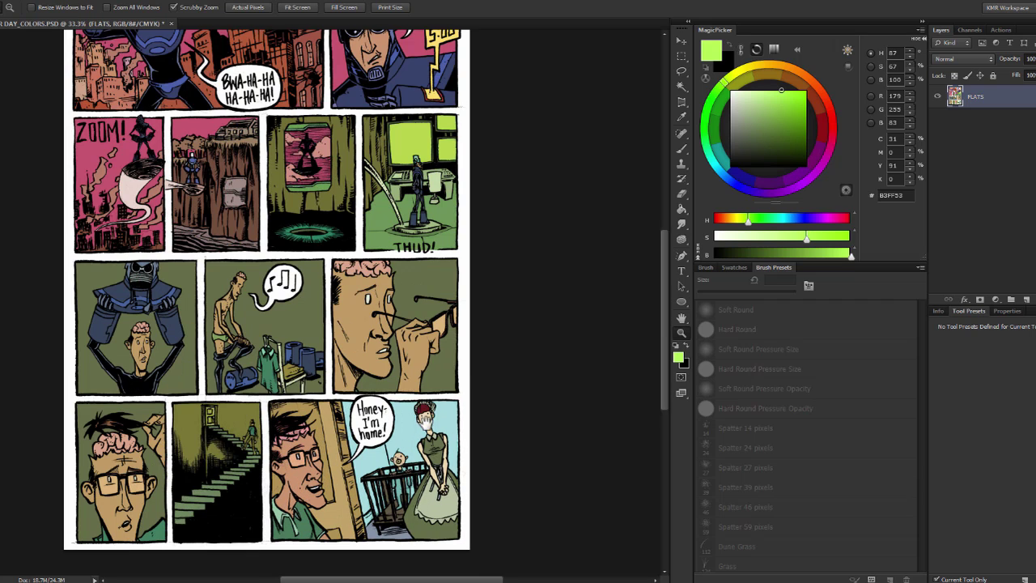
scroll(416, 465, down, 3)
key(w)
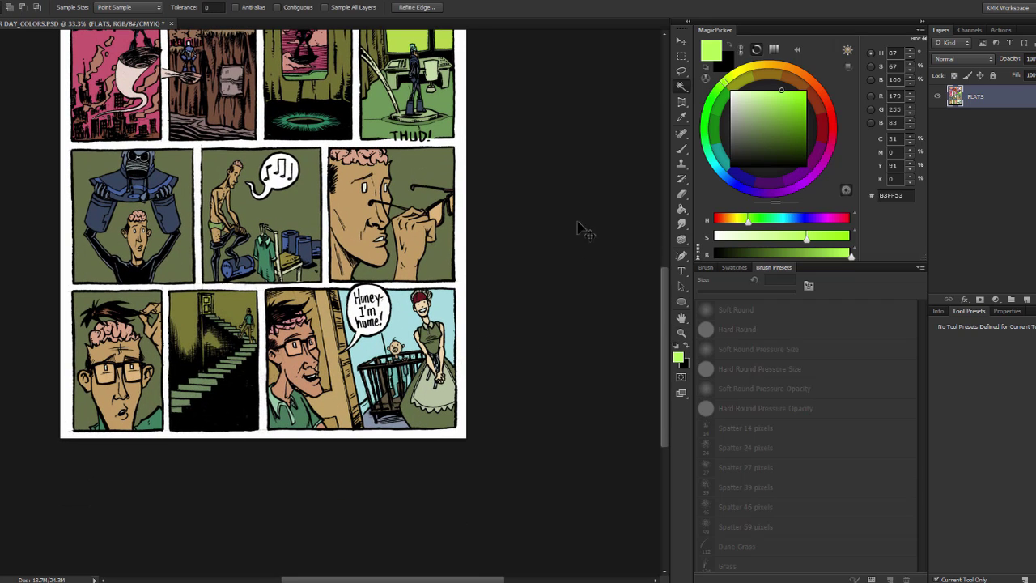
key(ctrl+u)
drag(712, 193, 748, 193)
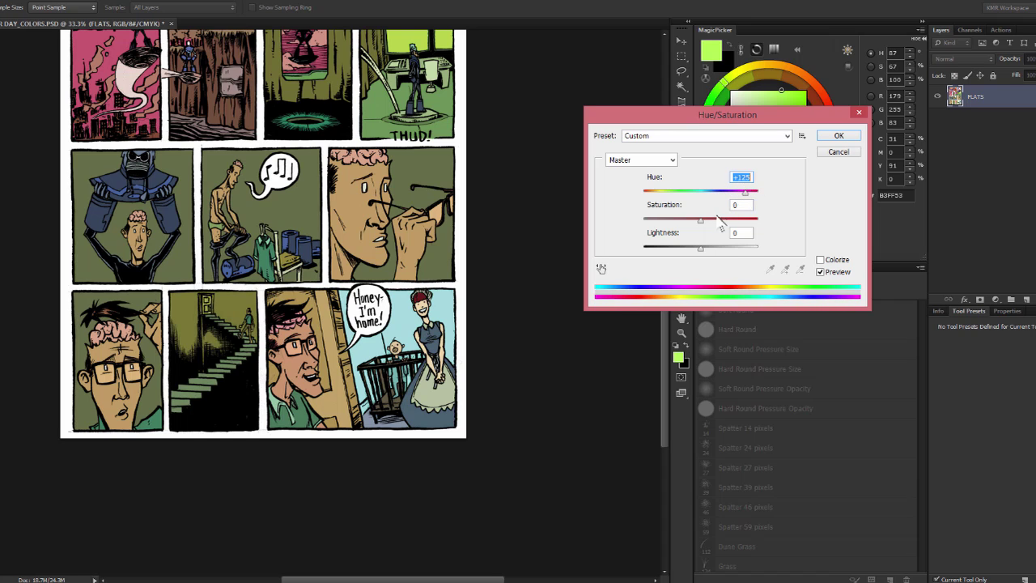
drag(704, 220, 709, 219)
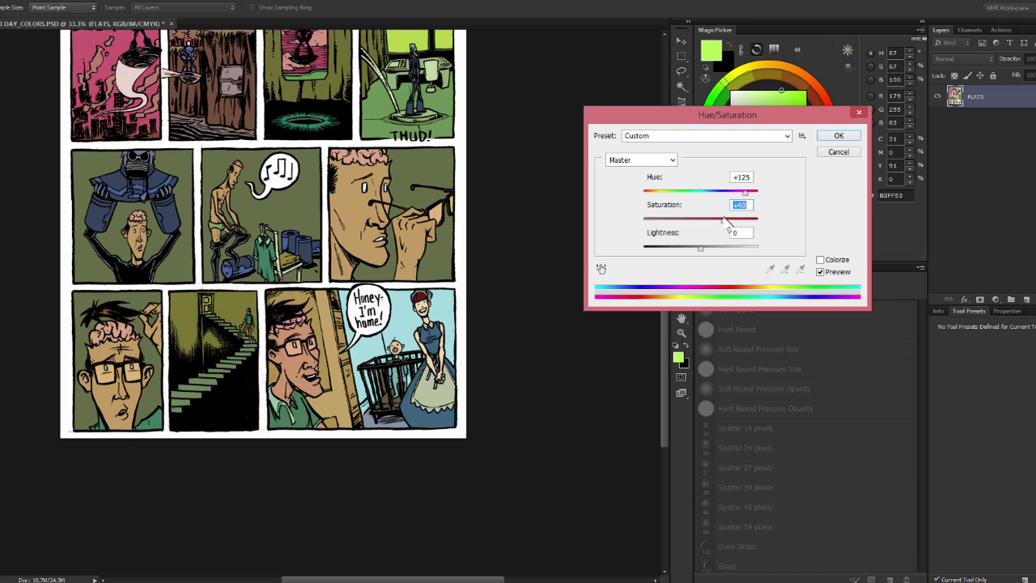
click(838, 135)
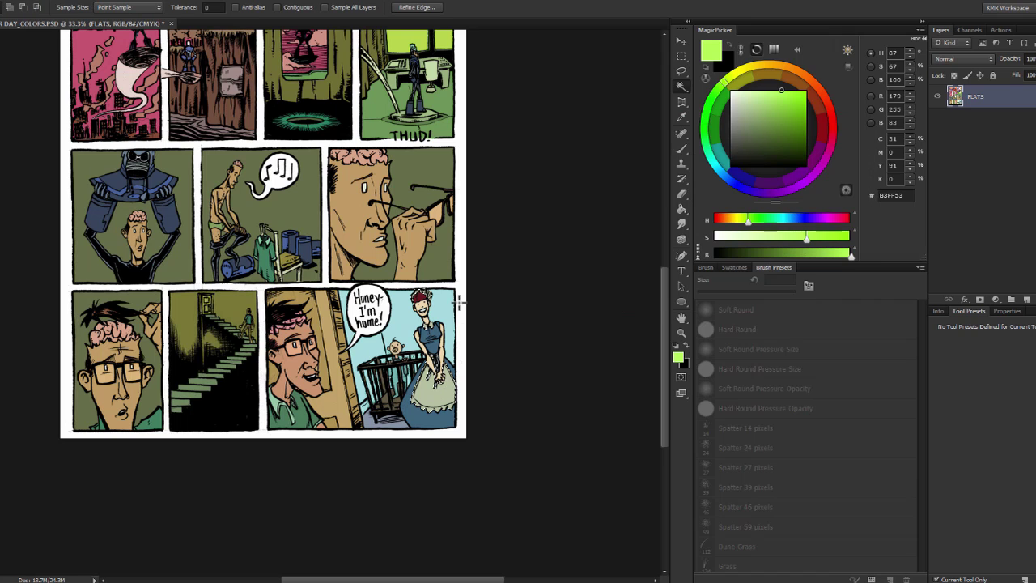
- Shift the woman's pale green apron in the last panel to light blue with Hue/Saturation
key(ctrl+u)
drag(701, 192, 746, 191)
click(838, 135)
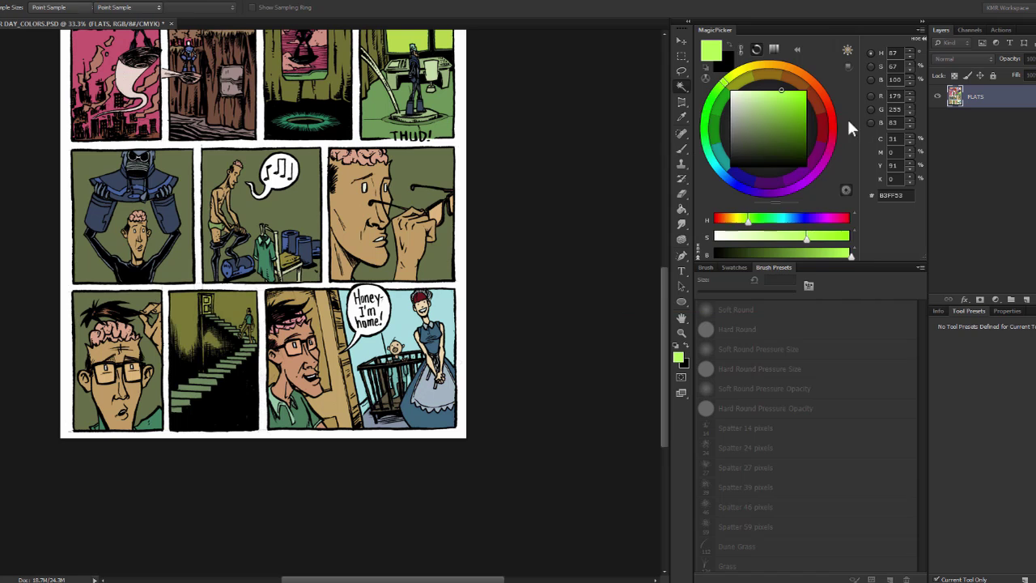
- Try selecting the pink sky color across the upper panels with the Magic Wand and clear the selection
drag(404, 316, 490, 412)
drag(448, 240, 422, 255)
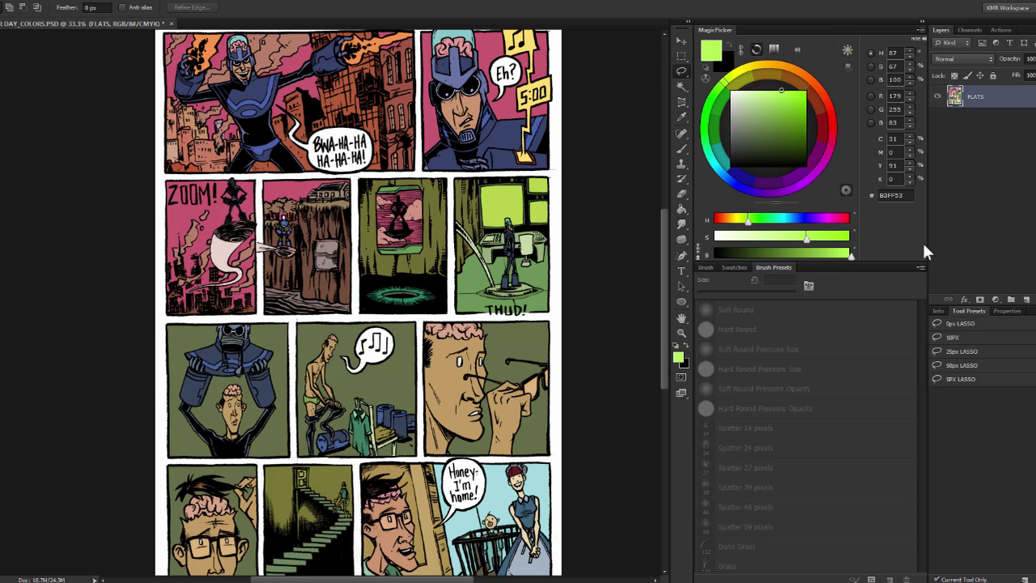
drag(663, 249, 662, 240)
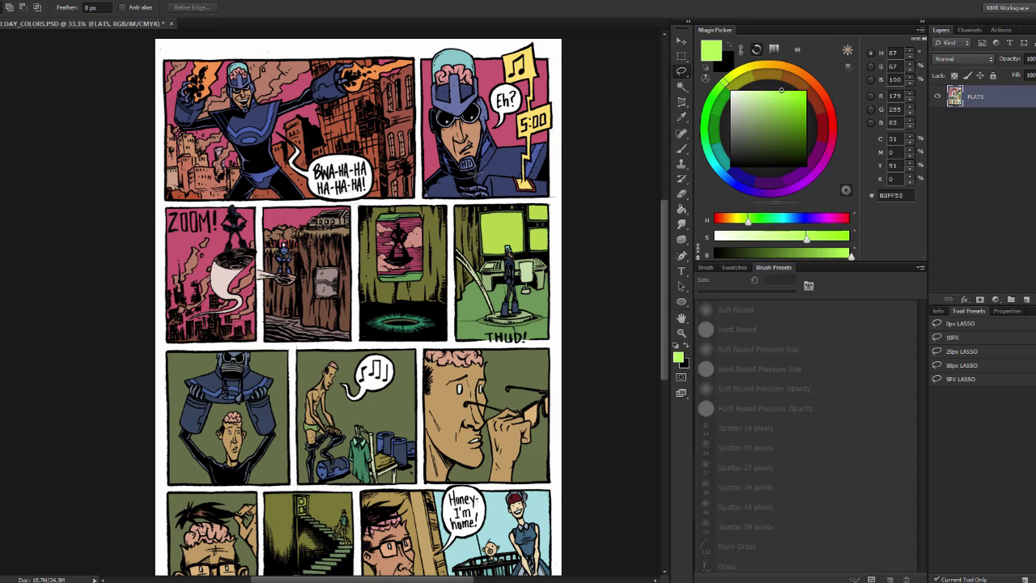
key(z)
click(465, 186)
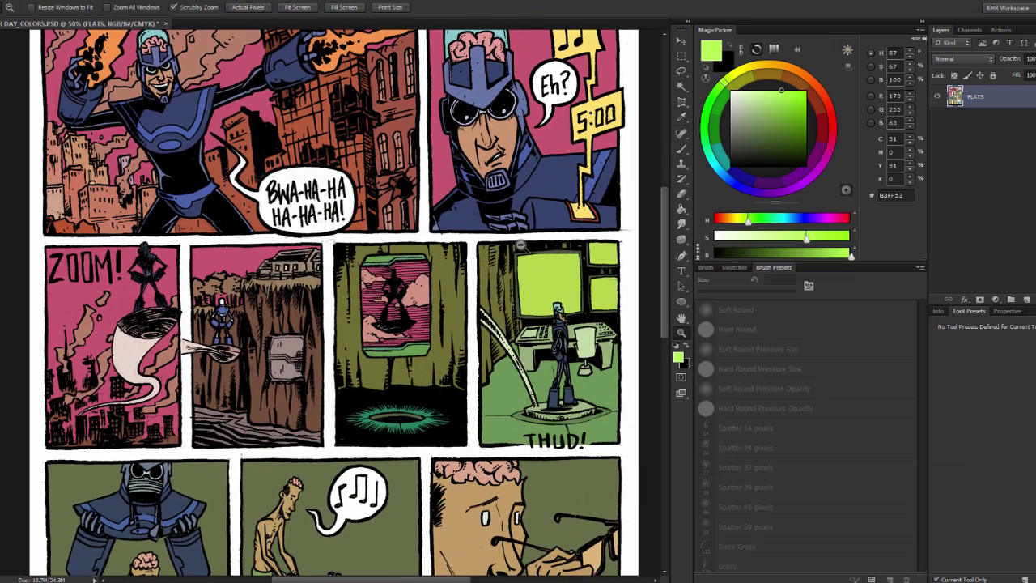
alt+click(518, 196)
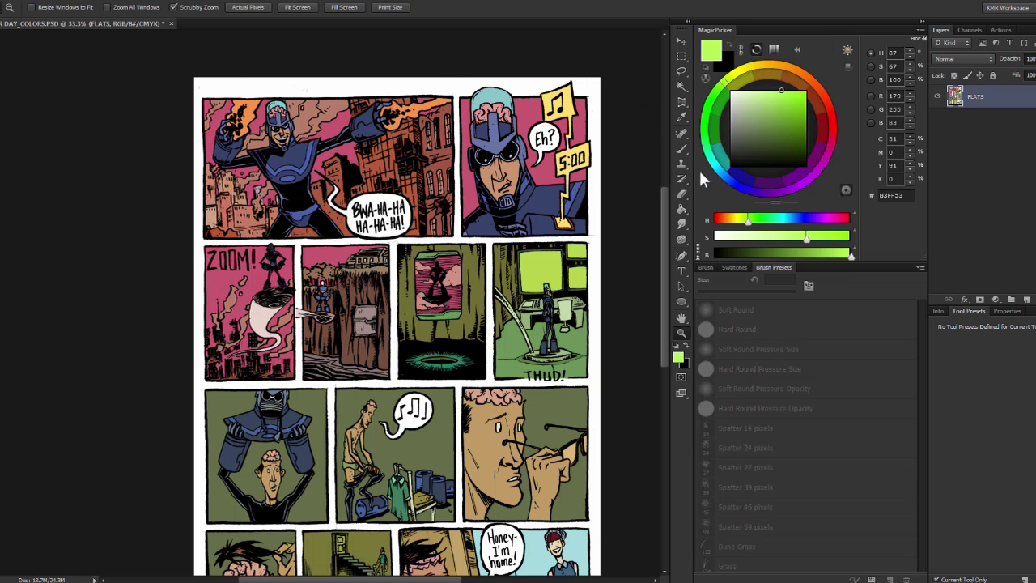
key(w)
click(380, 117)
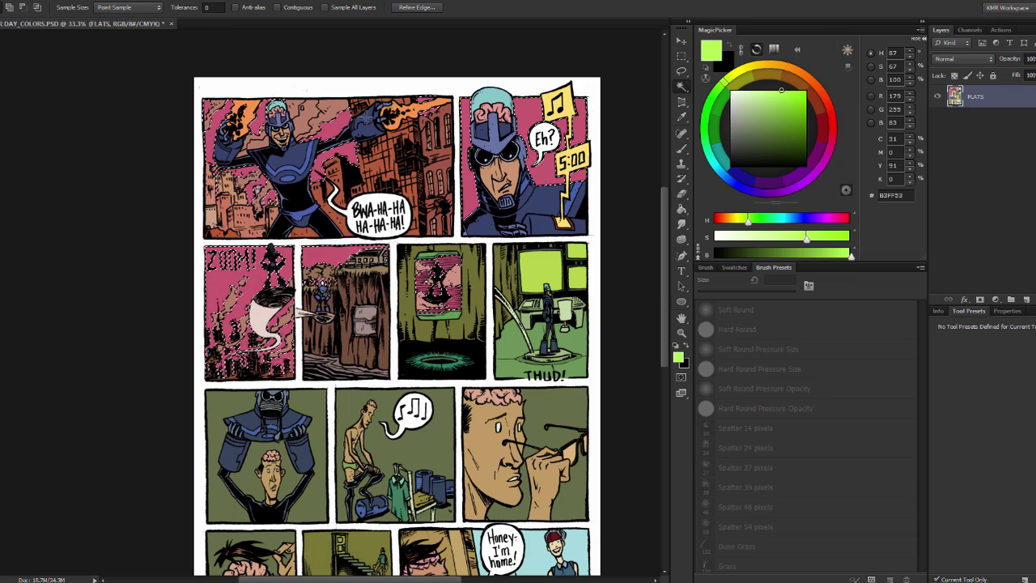
key(ctrl+d)
- Sample the first panel's pink sky, shift the color to salmon (RGB 245, 110, 95), and choose the 2 - GRUNGE brush preset
key(b)
alt+click(359, 113)
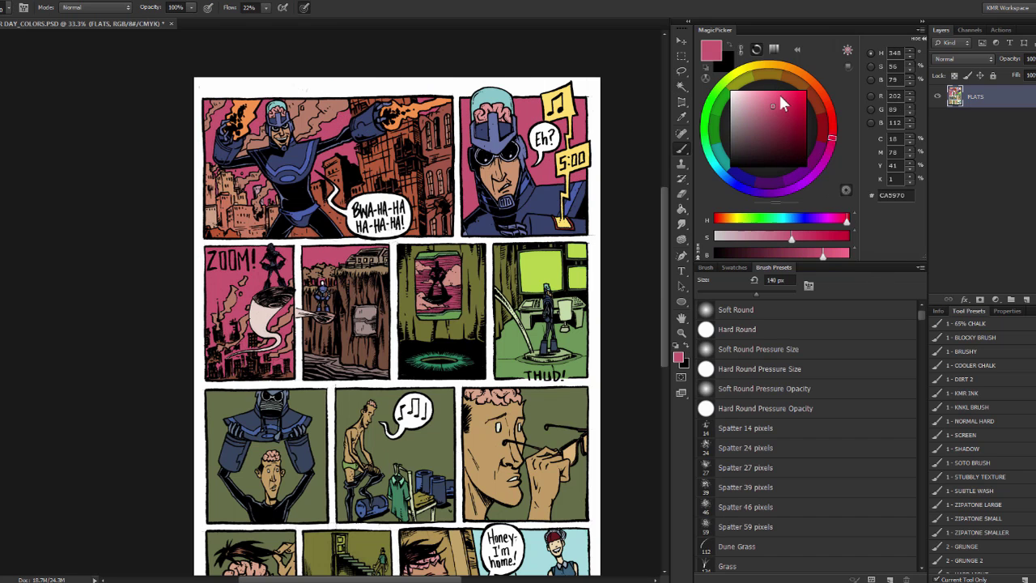
mouse_move(833, 135)
mouse_down()
mouse_move(833, 122)
mouse_move(777, 87)
mouse_up()
drag(357, 143, 421, 143)
click(963, 546)
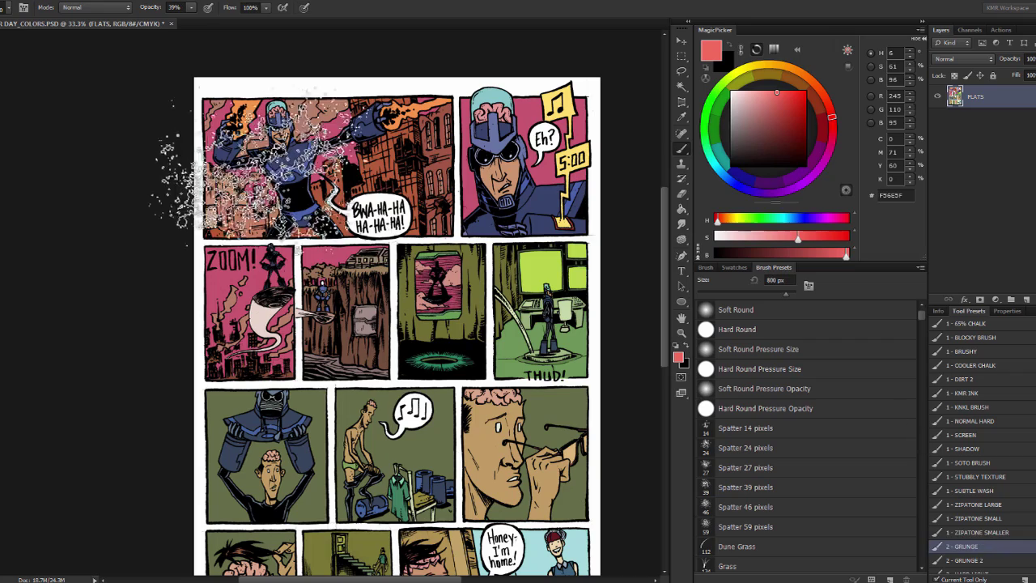
- Try painting salmon grunge texture over the first panel and undo it
mouse_move(234, 143)
mouse_down()
mouse_move(340, 226)
mouse_move(364, 162)
mouse_move(461, 40)
mouse_move(380, 65)
mouse_move(340, 210)
mouse_move(308, 234)
mouse_move(324, 166)
mouse_up()
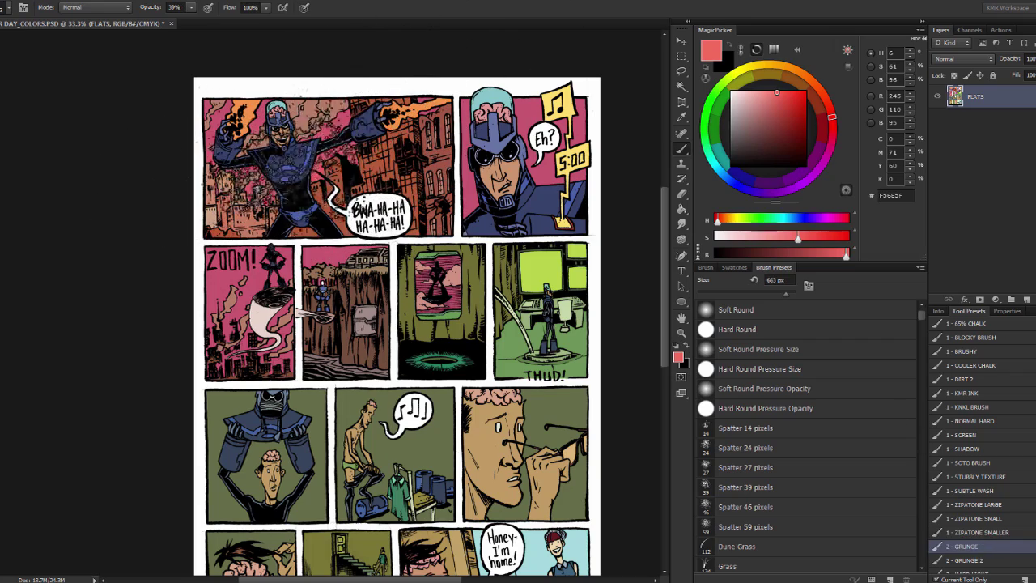
click(392, 100)
key(ctrl+z)
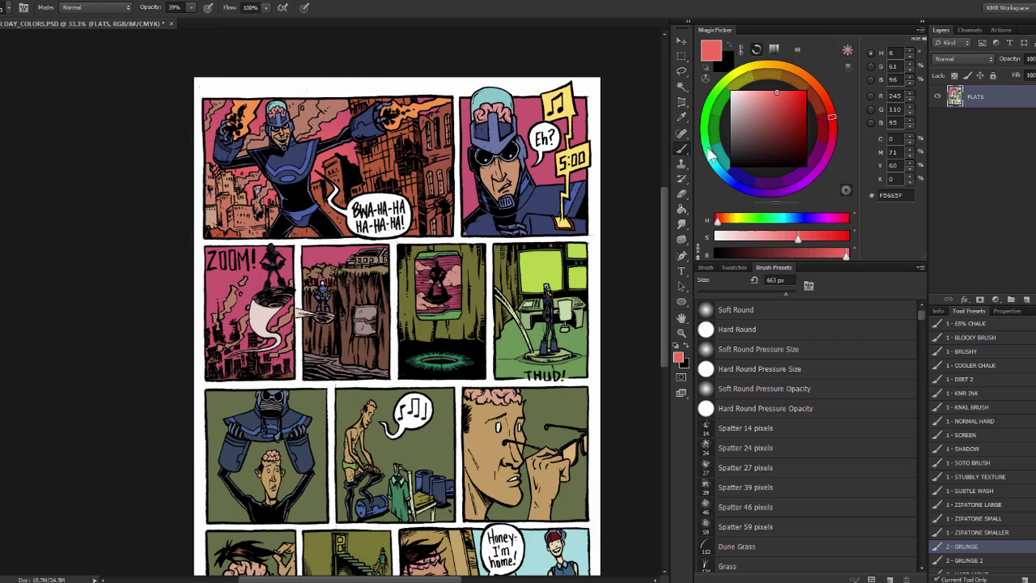
- Lighten the salmon paint color to RGB 252, 134, 121 and apply the grunge brush over the first panel's sky
click(768, 97)
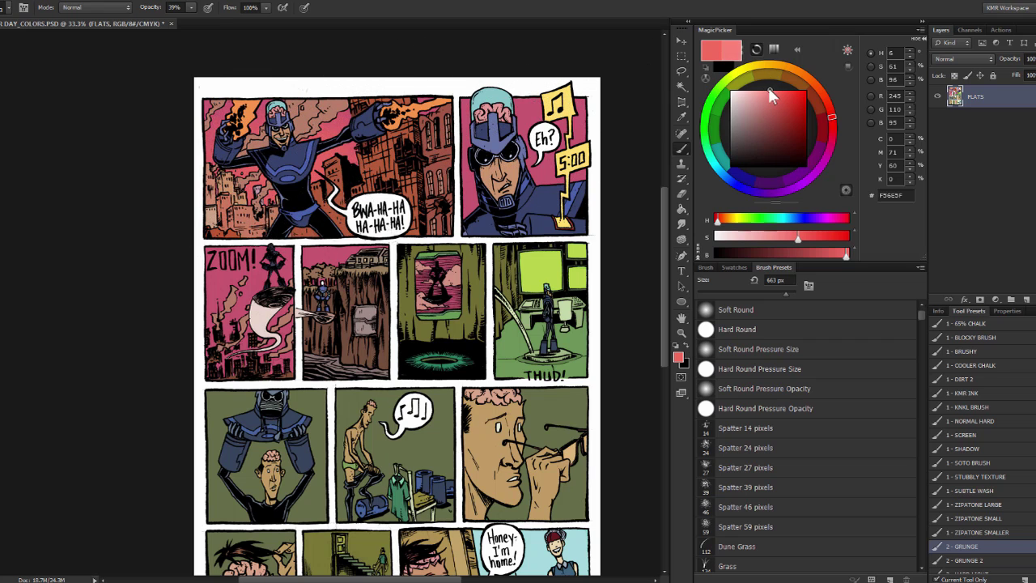
click(769, 89)
click(283, 133)
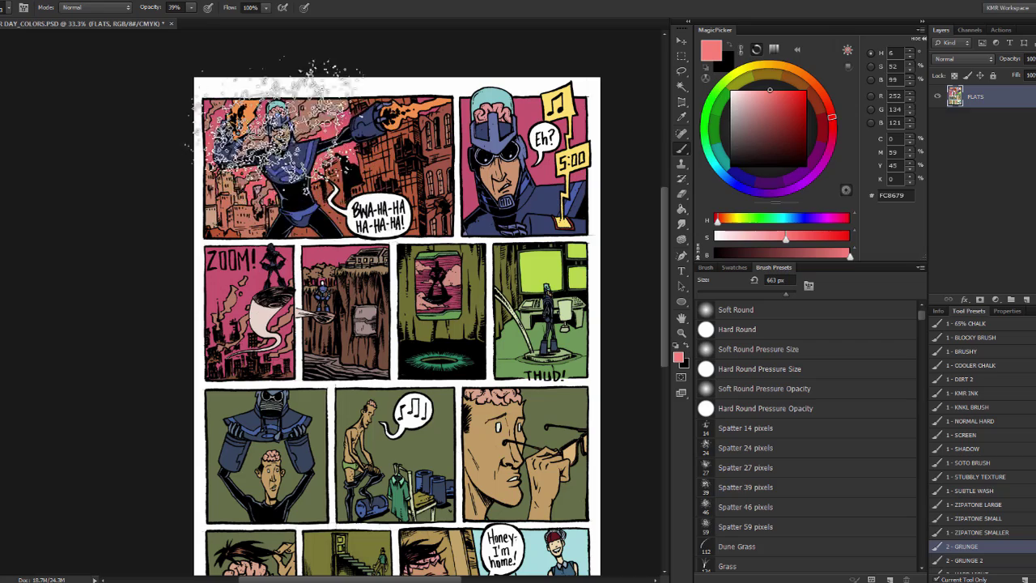
drag(512, 140, 428, 105)
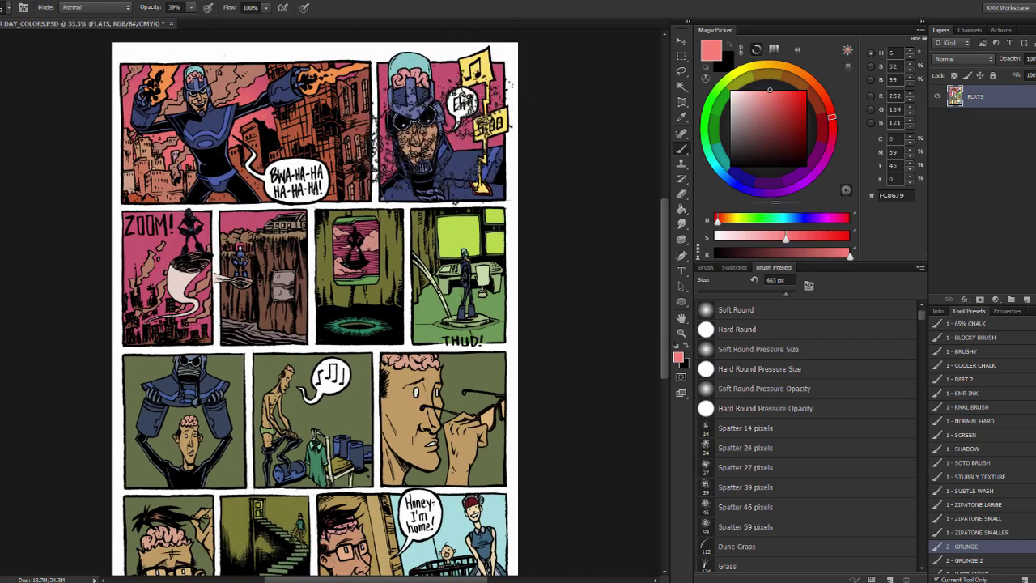
- Try restricting the pink sky selection to the second-row panels with the Lasso and clear the selection
key(l)
drag(418, 49, 422, 45)
key(ctrl+shift+m)
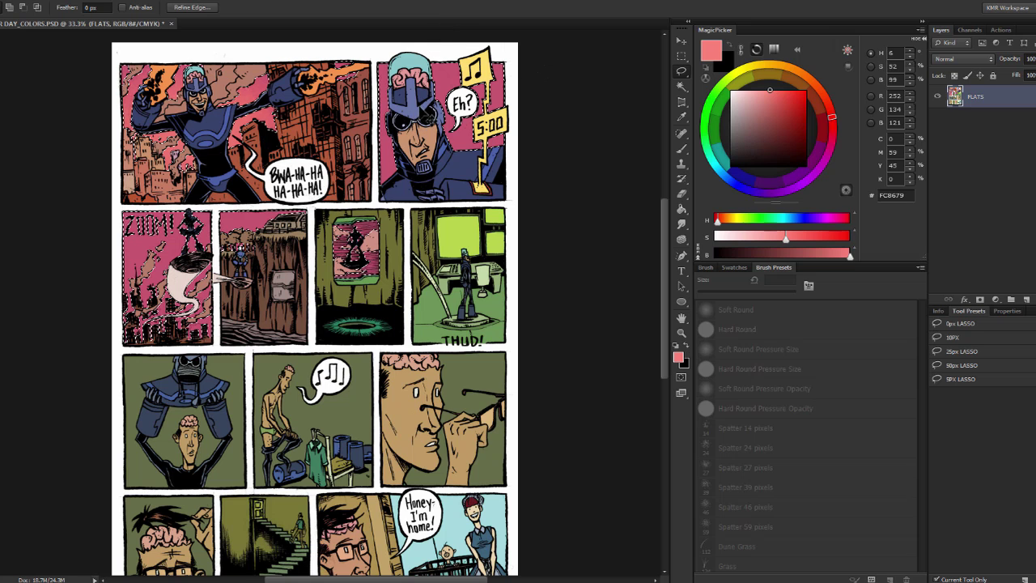
key(ctrl+d)
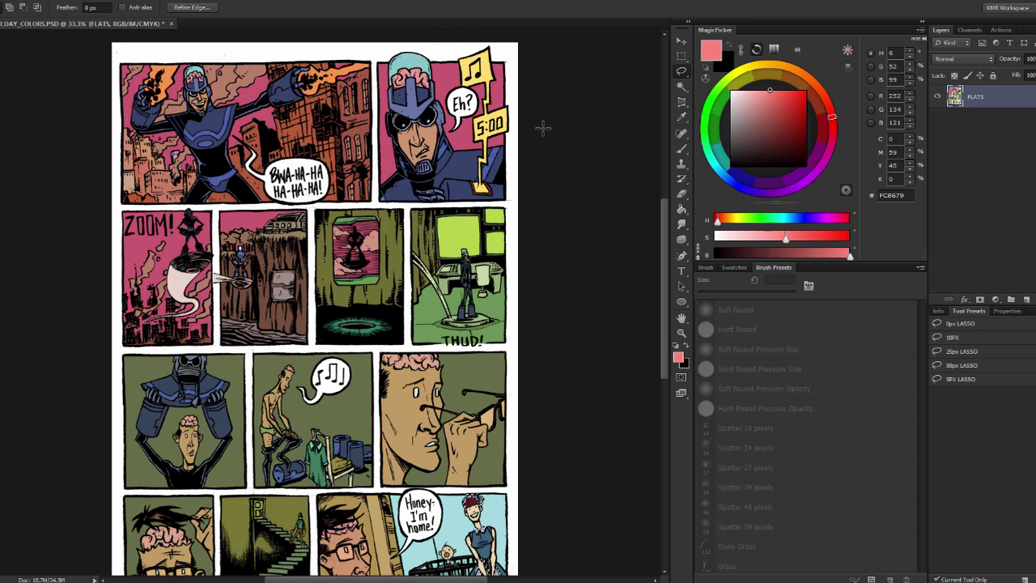
click(557, 111)
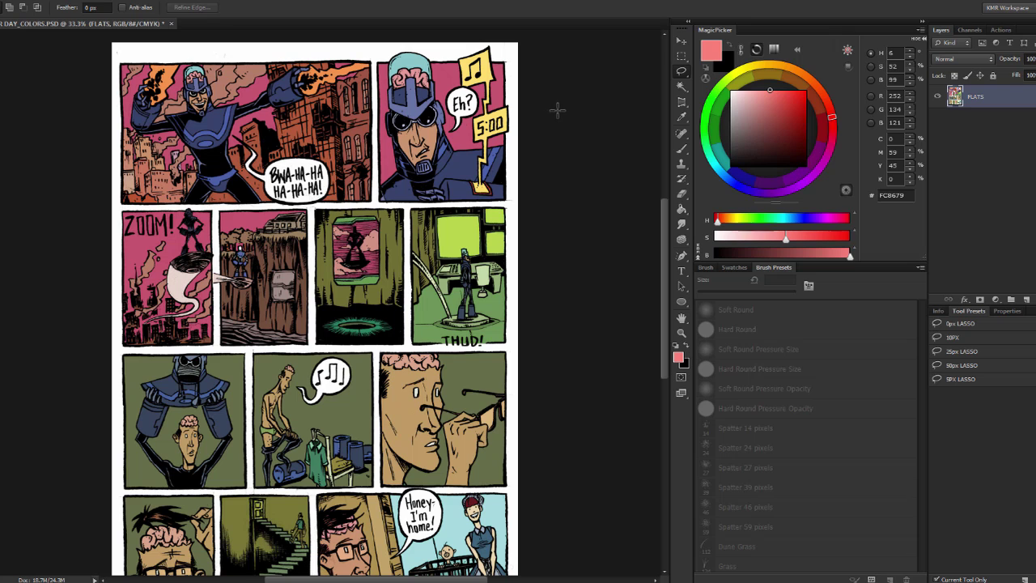
- Duplicate the FLATS layer as COLORS and check the document's channels
right_click(981, 101)
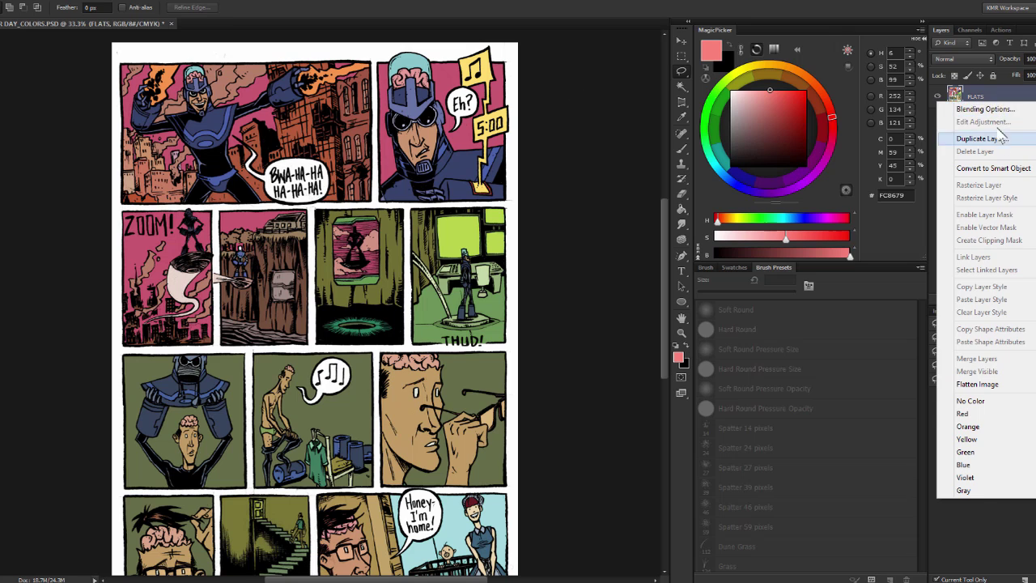
click(990, 139)
key(Caps_Lock)
text(COLORS)
key(Return)
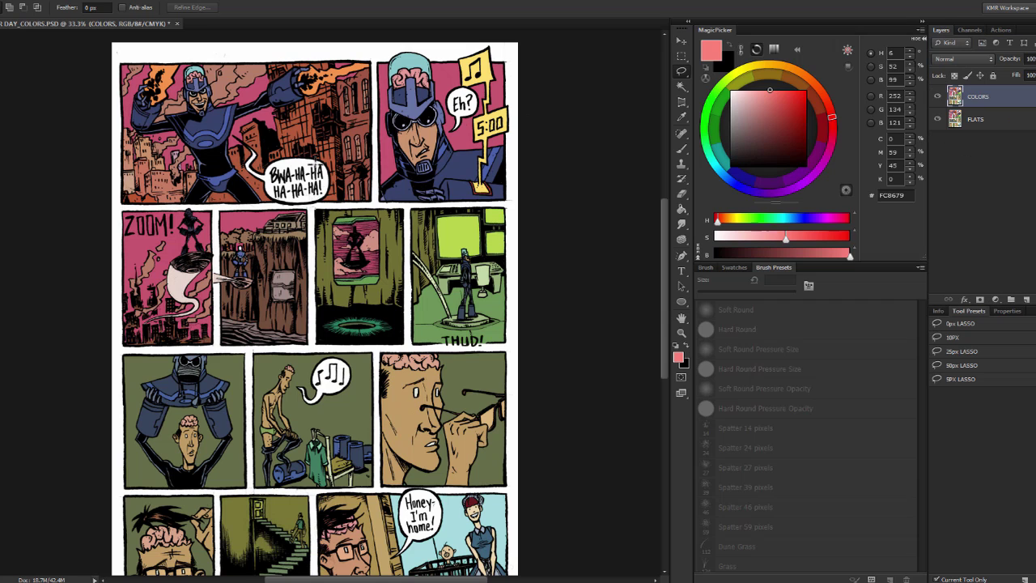
click(969, 29)
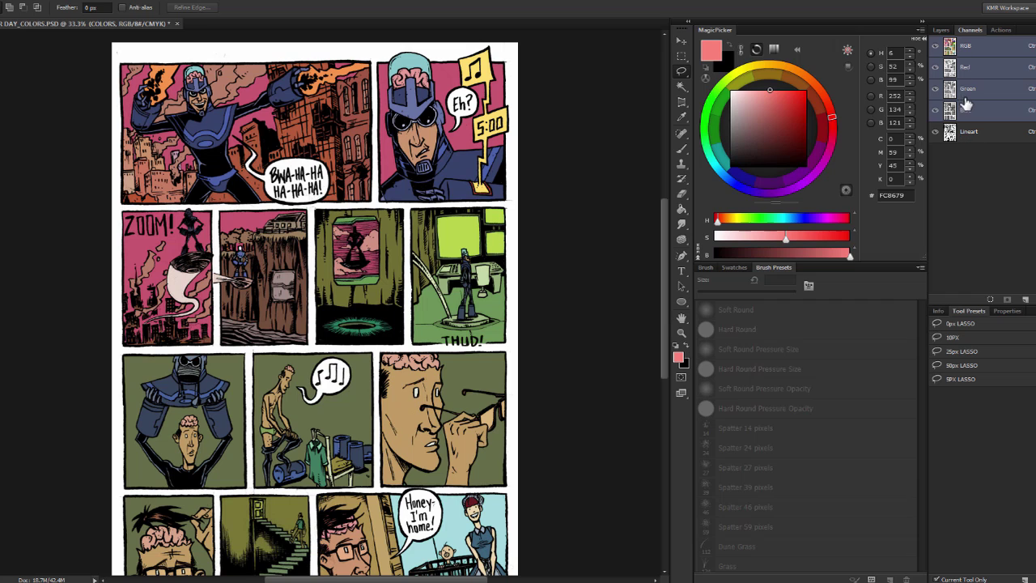
click(941, 30)
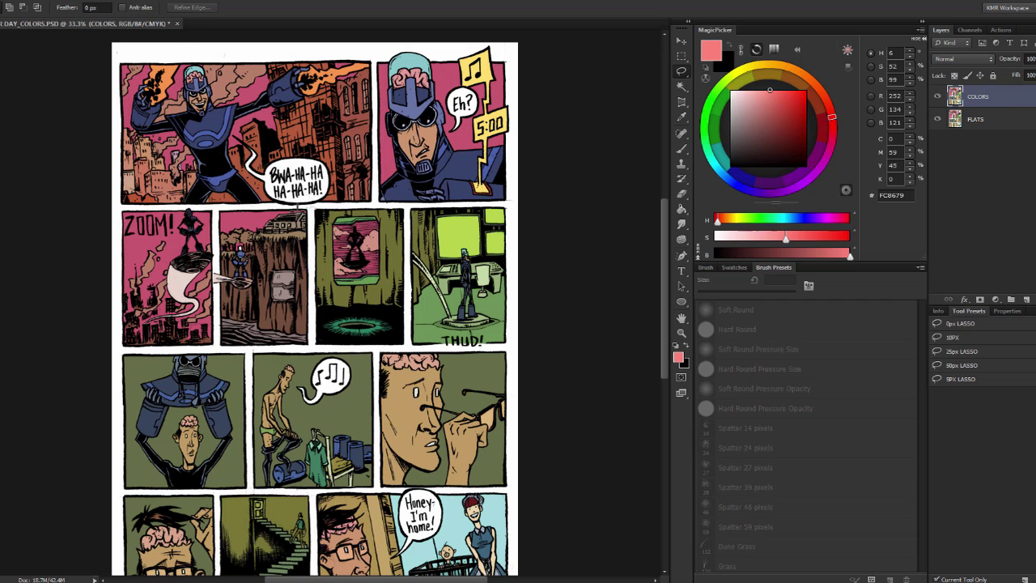
- Lower the lightness to -28 with Hue/Saturation on the COLORS layer
scroll(278, 234, up, 1)
key(ctrl+u)
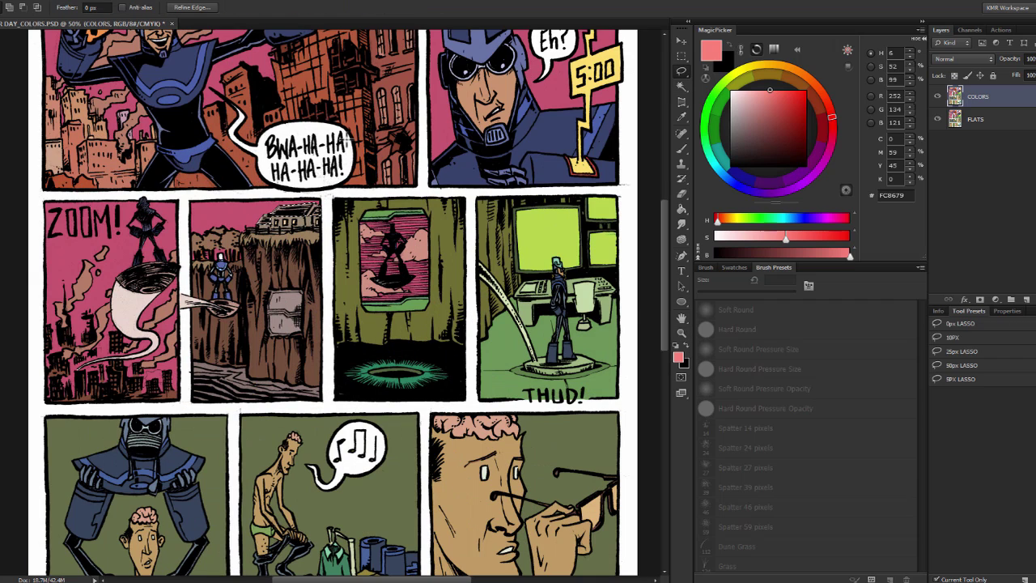
drag(700, 246, 688, 255)
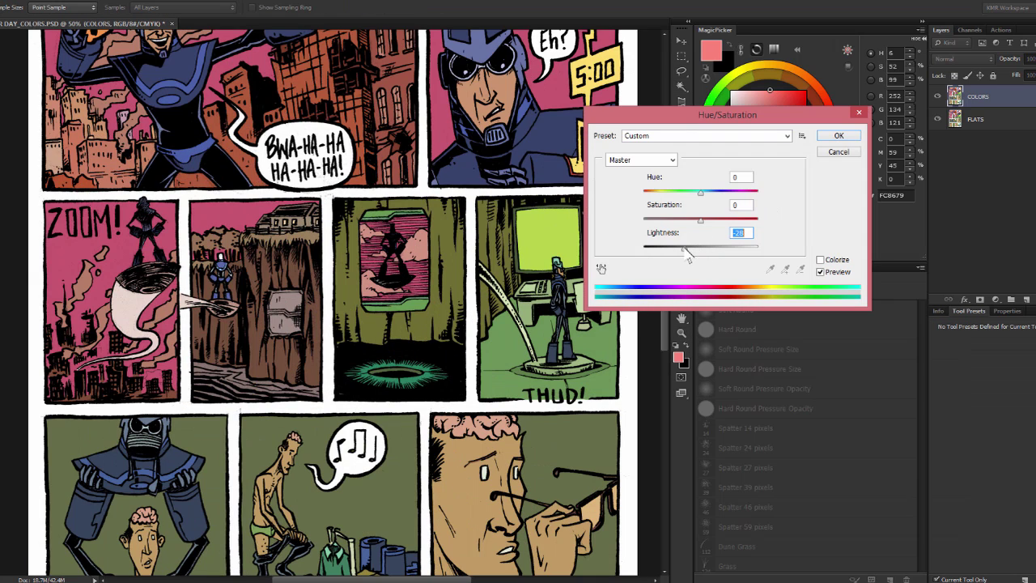
click(838, 135)
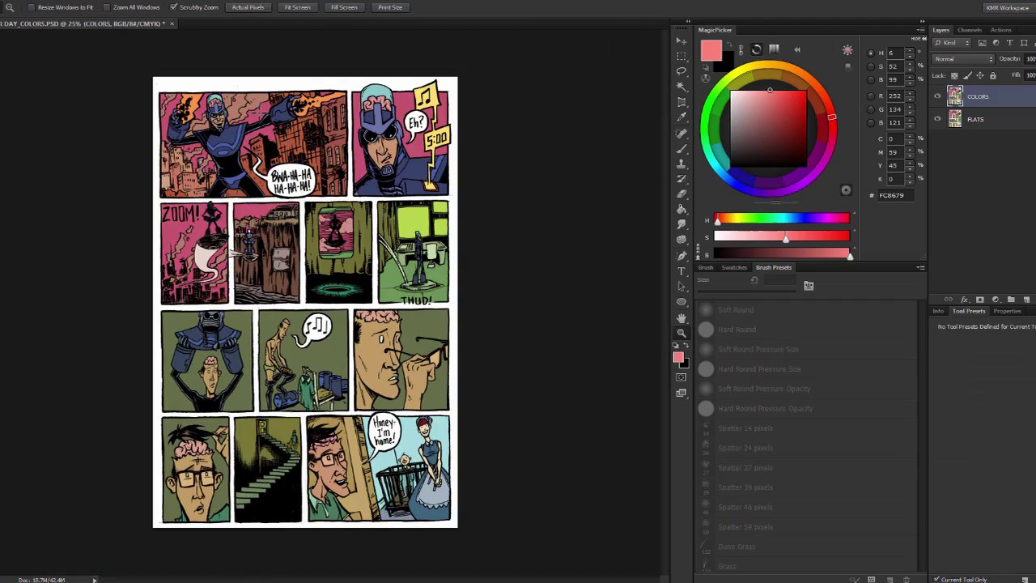
- Select the pink sky areas in the second-row panels with the Magic Wand
key(l)
key(m)
key(ctrl+plus)
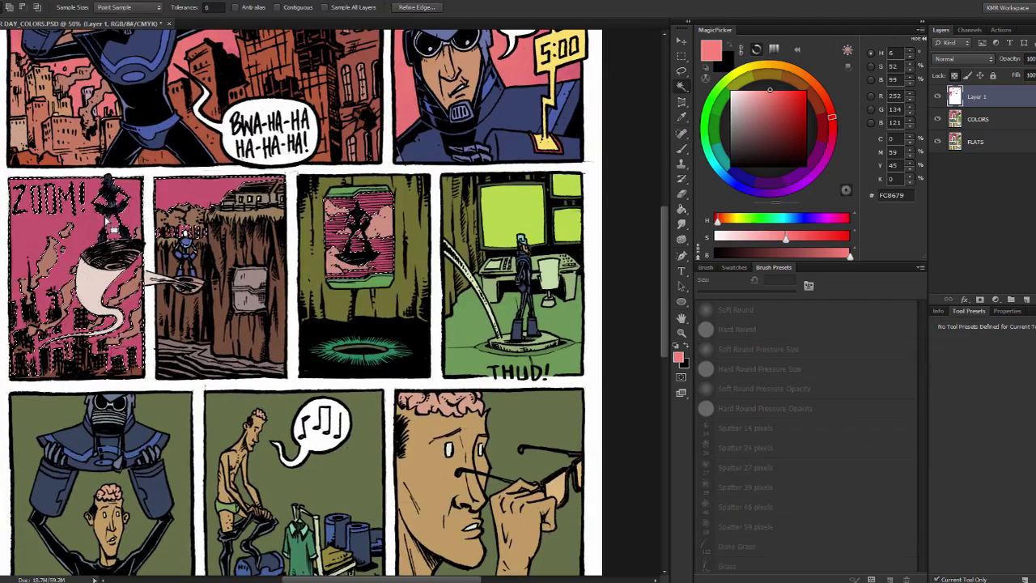
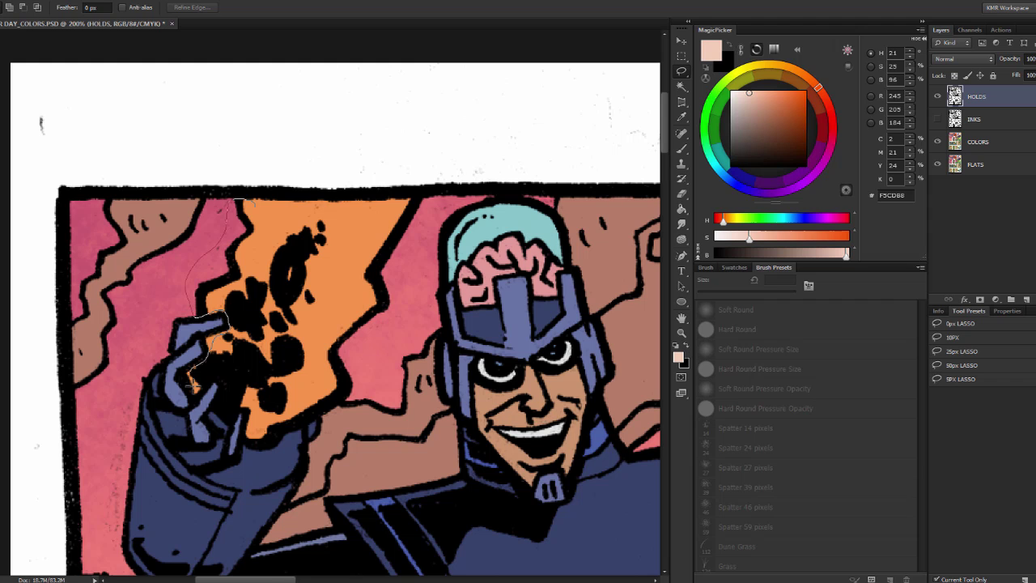
- Lasso the flames at both of the villain's hands on the HOLDS layer and colorize their linework with Hue/Saturation at lightness +28
drag(382, 202, 382, 202)
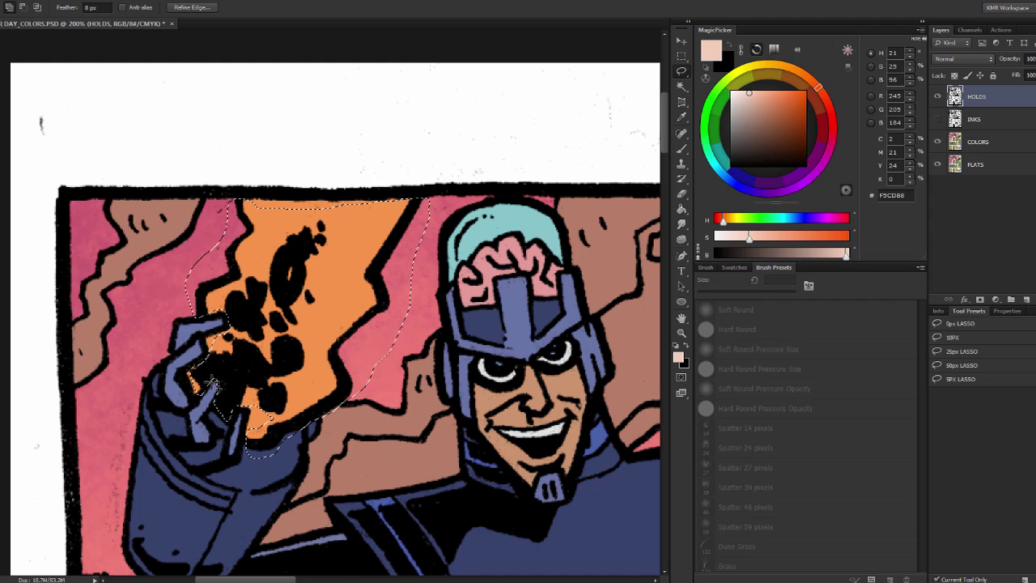
scroll(364, 182, right, 5)
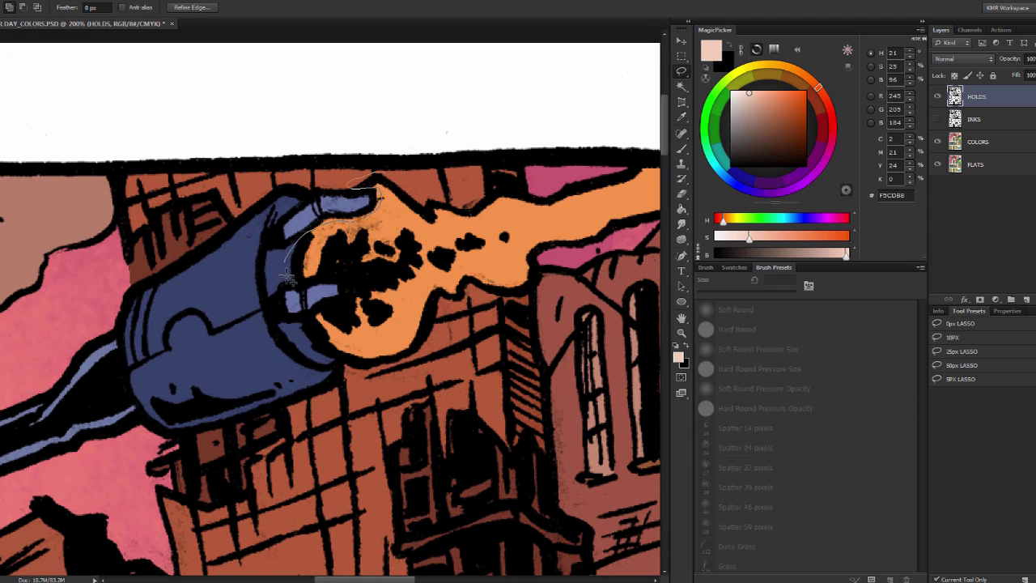
scroll(468, 296, right, 5)
scroll(437, 290, up, 1)
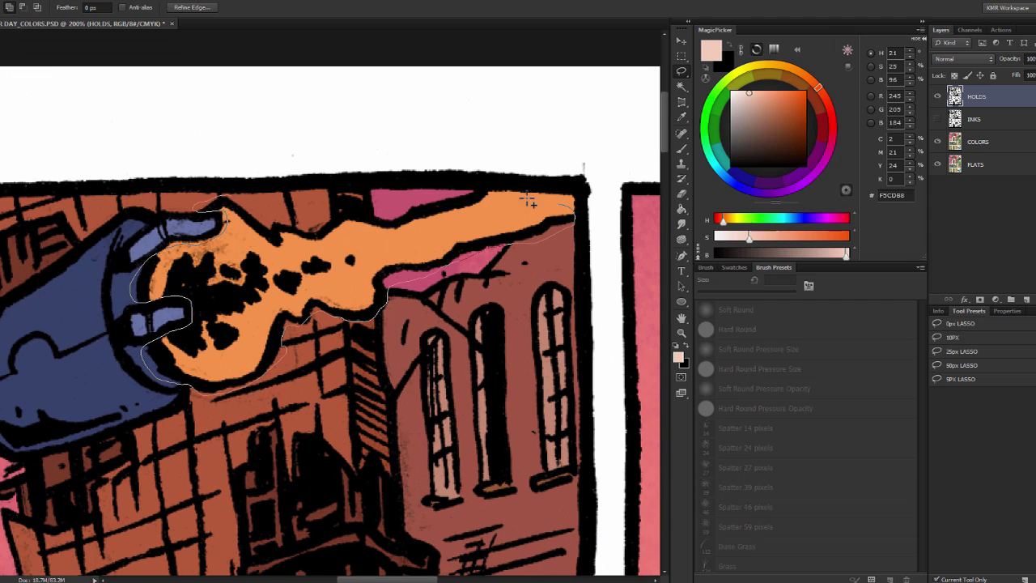
key(ctrl+u)
key(ctrl+minus)
key(ctrl+minus)
click(819, 259)
drag(700, 246, 716, 250)
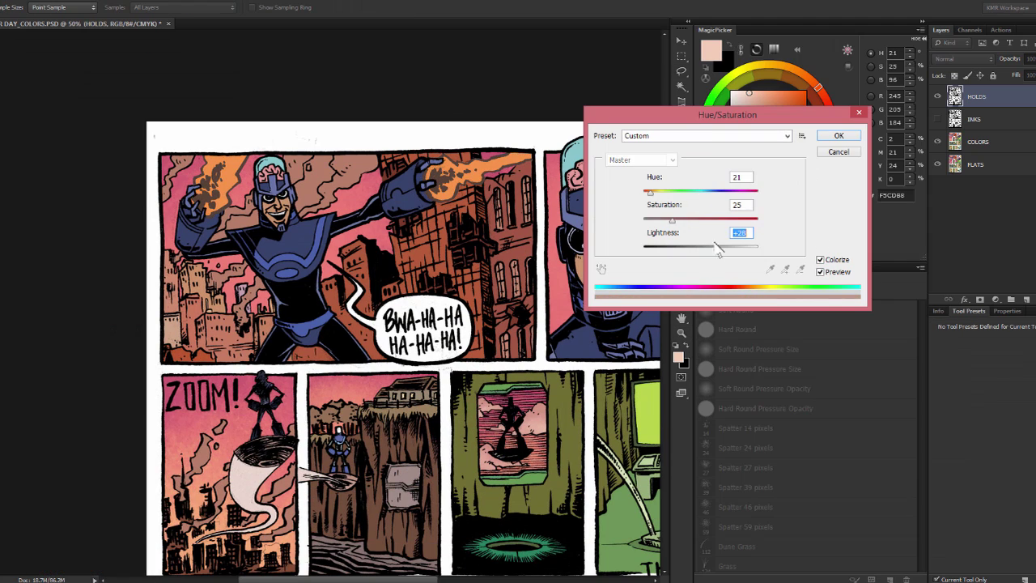
key(Return)
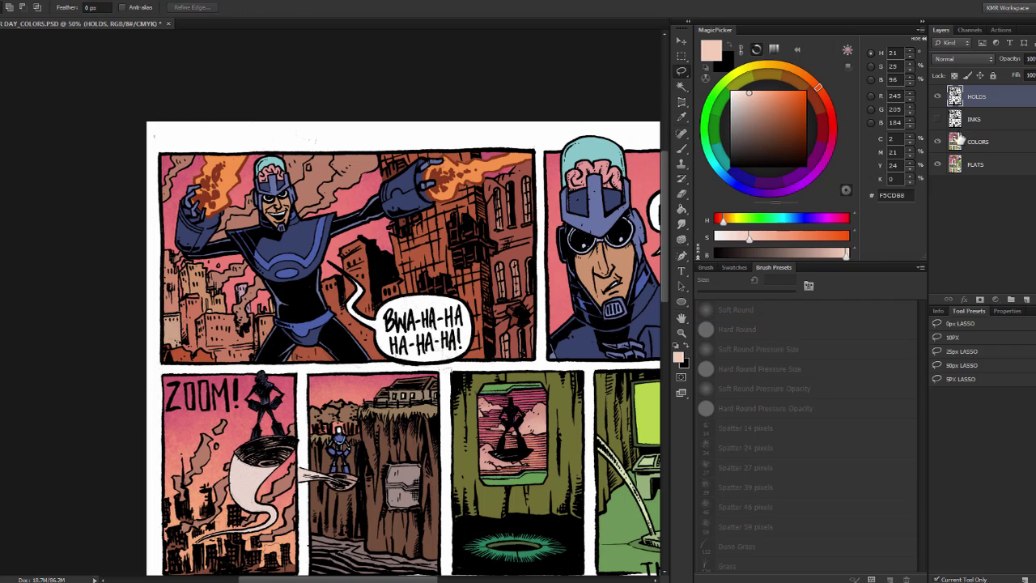
- Paint pale yellow (RGB 255, 216, 138) into the flames on the COLORS layer and shift their HOLDS linework to red with Hue/Saturation
key(b)
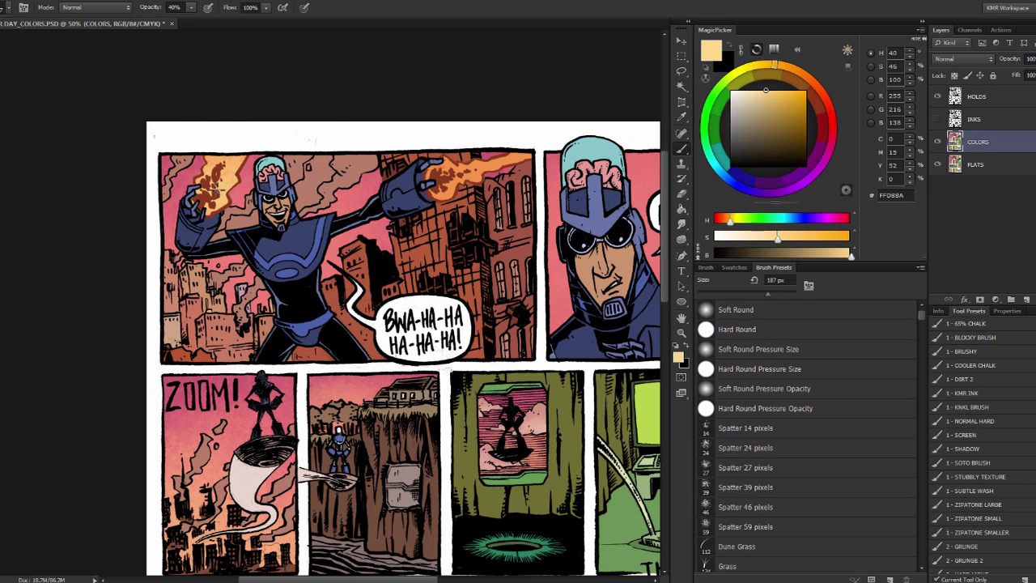
key(l)
scroll(344, 150, down, 2)
scroll(344, 149, right, 3)
key(w)
key(ctrl+u)
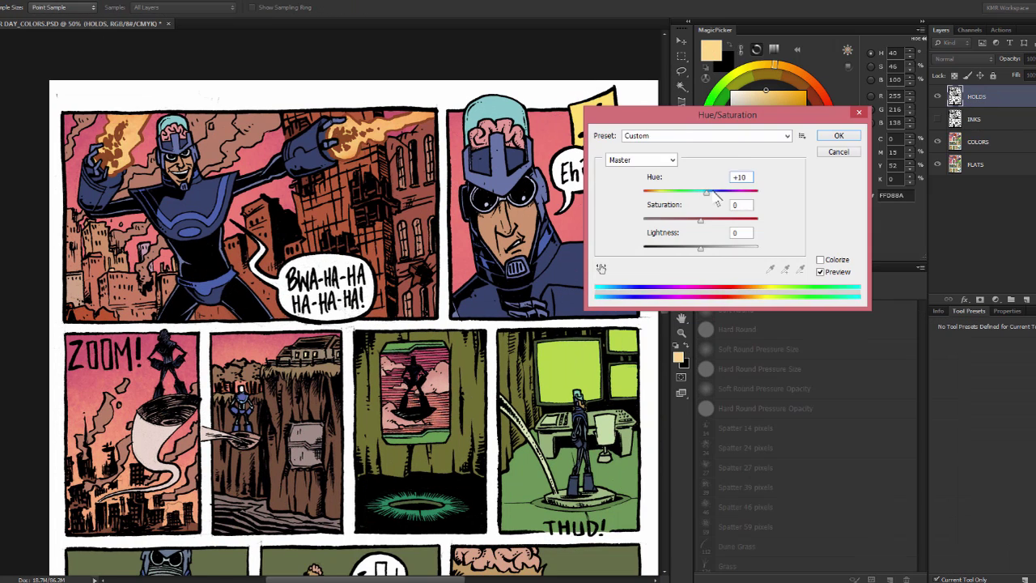
key(Escape)
- Try intensifying the flame colors on the COLORS layer with Hue/Saturation at saturation +100 and lightness -16
key(alt+bracketleft)
key(alt+bracketright)
key(ctrl+u)
drag(701, 247, 694, 248)
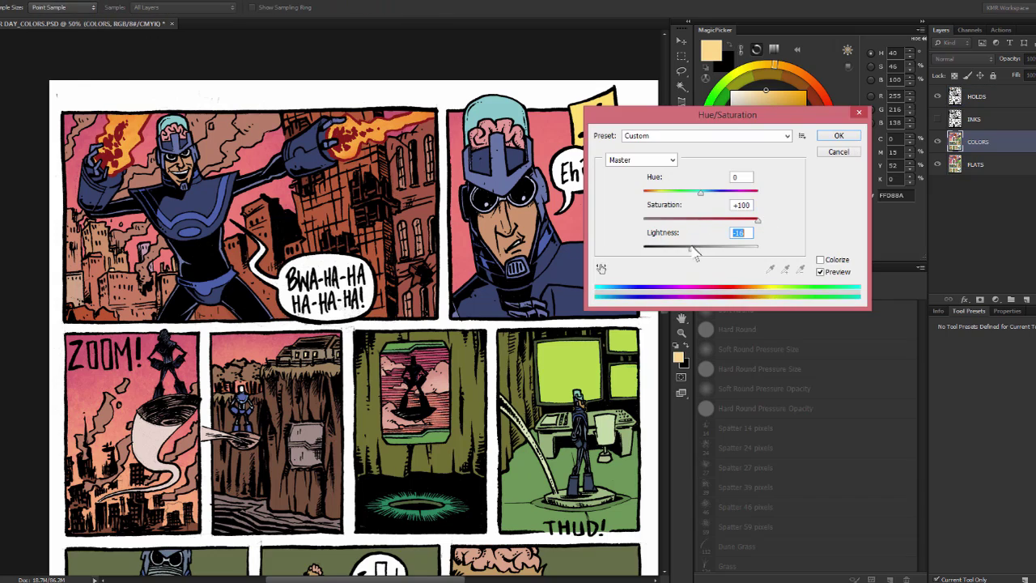
click(837, 152)
key(b)
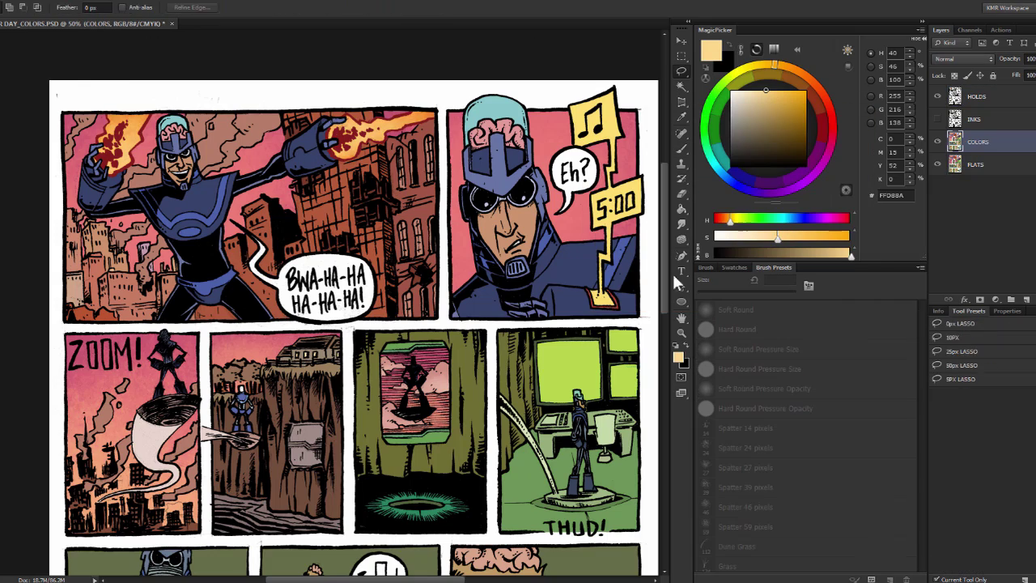
- Try brightening the flames' linework on the HOLDS layer with Levels, setting the white input level to 186
drag(513, 81, 485, 104)
key(alt+bracketright)
key(alt+bracketright)
key(i)
key(ctrl+u)
key(Escape)
key(ctrl+l)
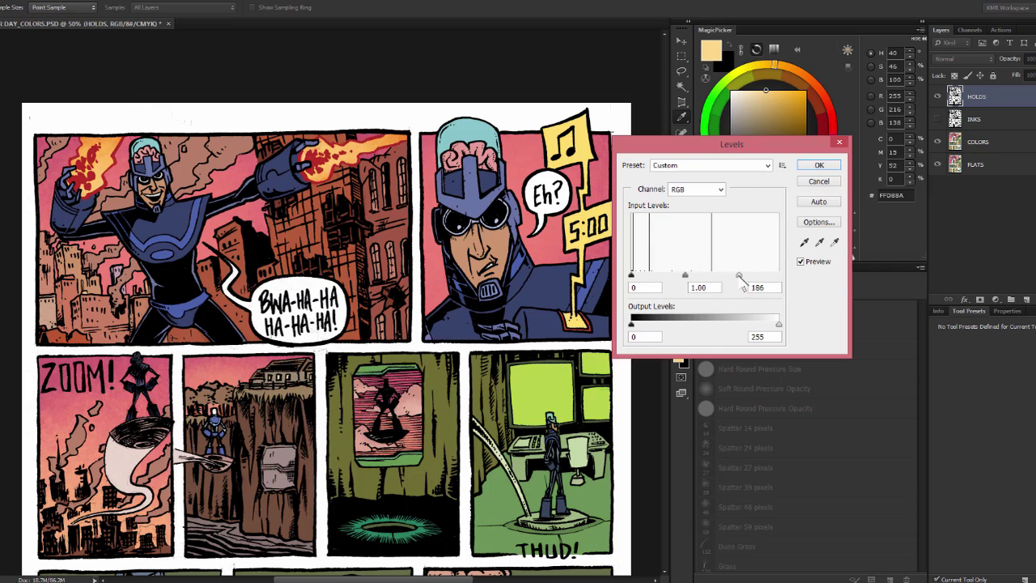
key(Escape)
- Lasso the glass domes and brains in the first two panels on the HOLDS layer and lighten their linework with Hue/Saturation
key(b)
key(ctrl+minus)
key(a)
key(l)
scroll(170, 283, up, 5)
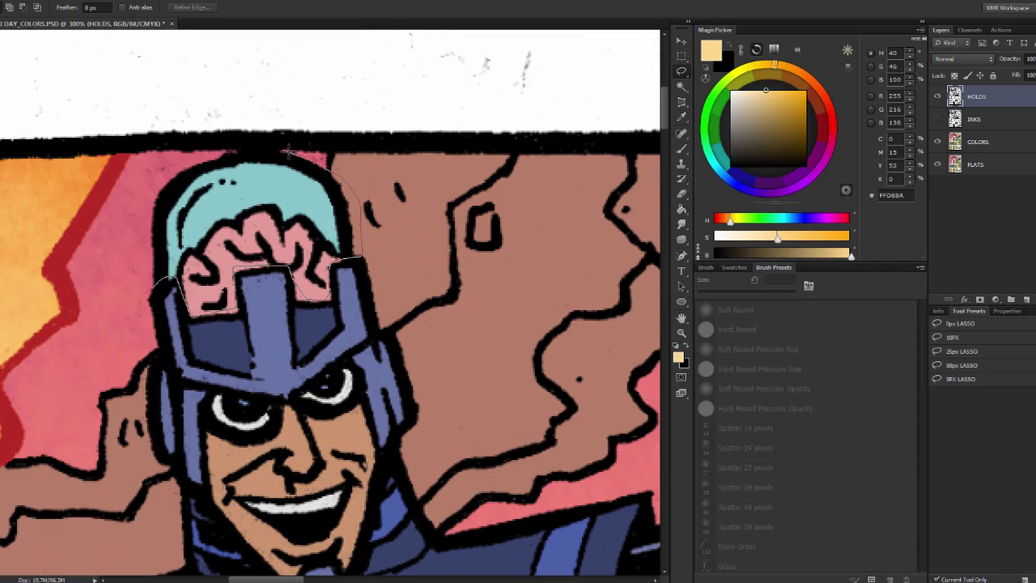
drag(287, 149, 170, 167)
scroll(215, 163, up, 2)
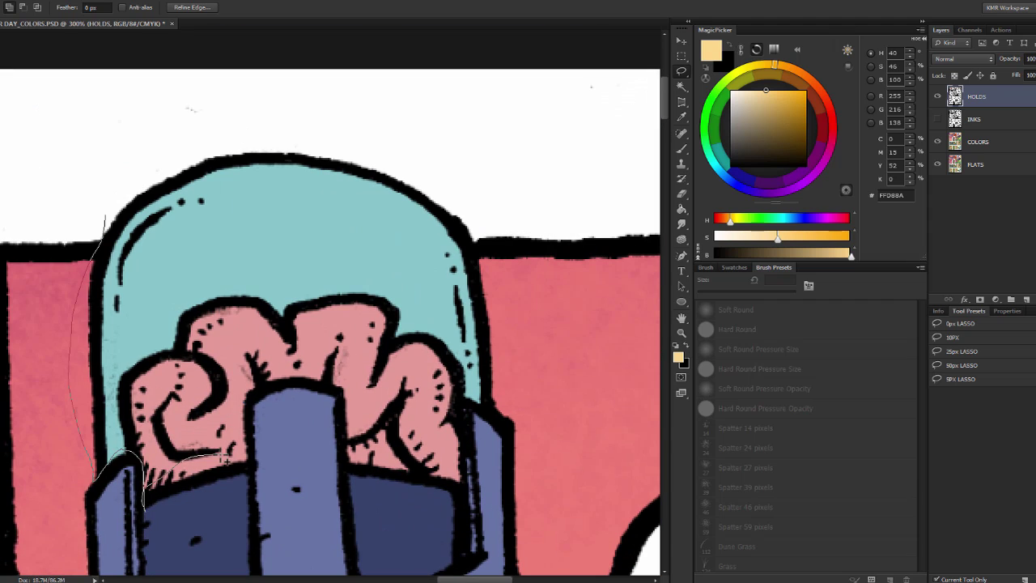
drag(226, 459, 240, 422)
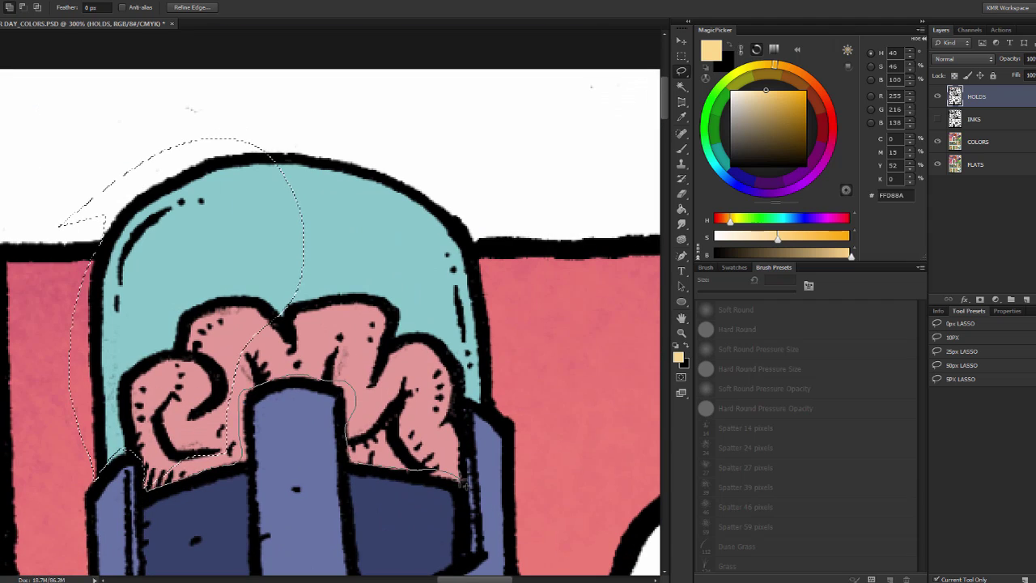
scroll(475, 229, down, 6)
scroll(323, 323, down, 3)
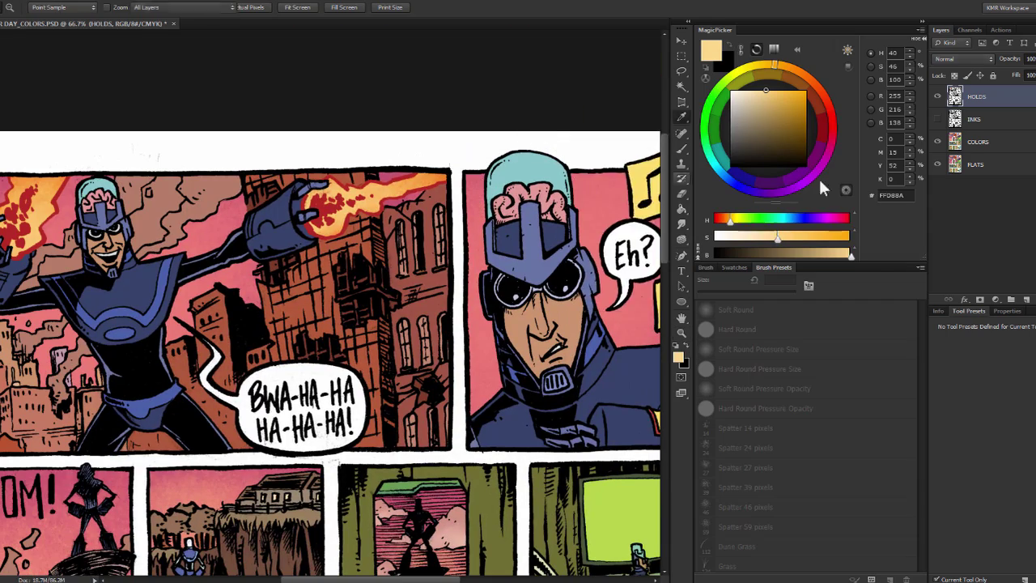
key(ctrl+u)
drag(701, 246, 715, 247)
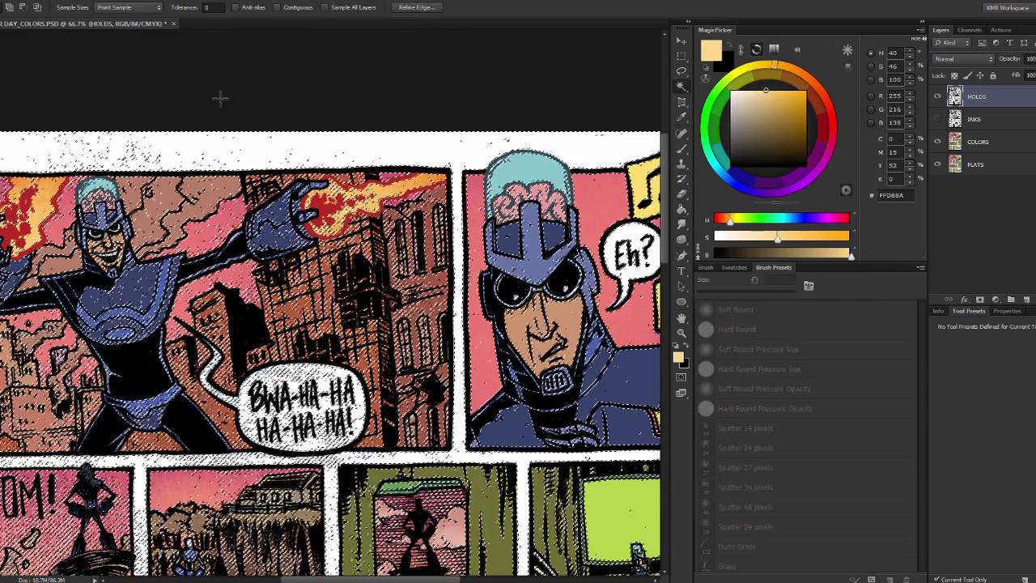
- Add a new layer and paint white highlights on the glass dome with the brush at 42% opacity
key(b)
key(ctrl+shift+alt+n)
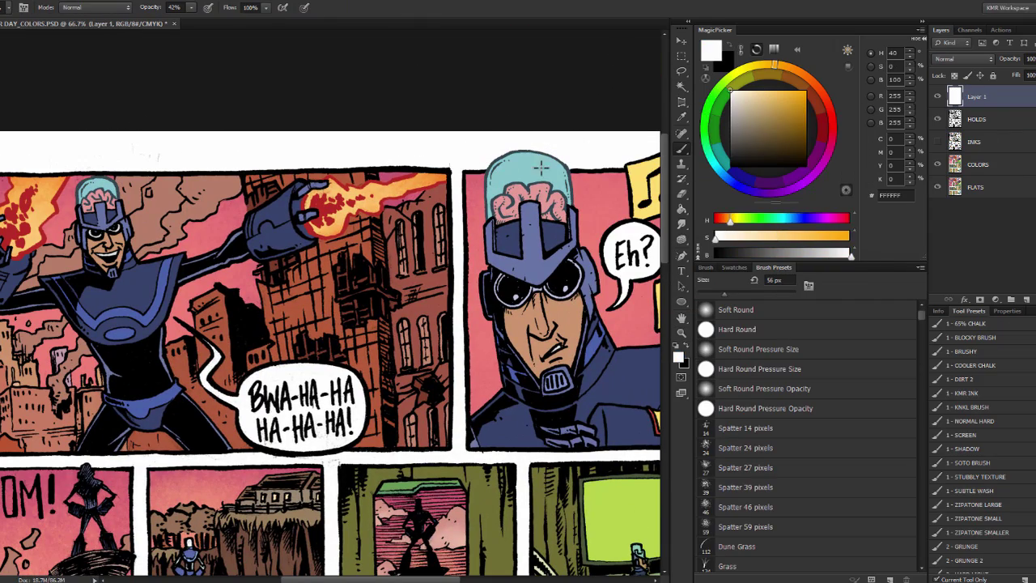
drag(542, 166, 555, 175)
- Lasso the sky, smoke and city background on the raised fist's side of the villain in the first panel, following his outline
key(z)
drag(173, 126, 382, 215)
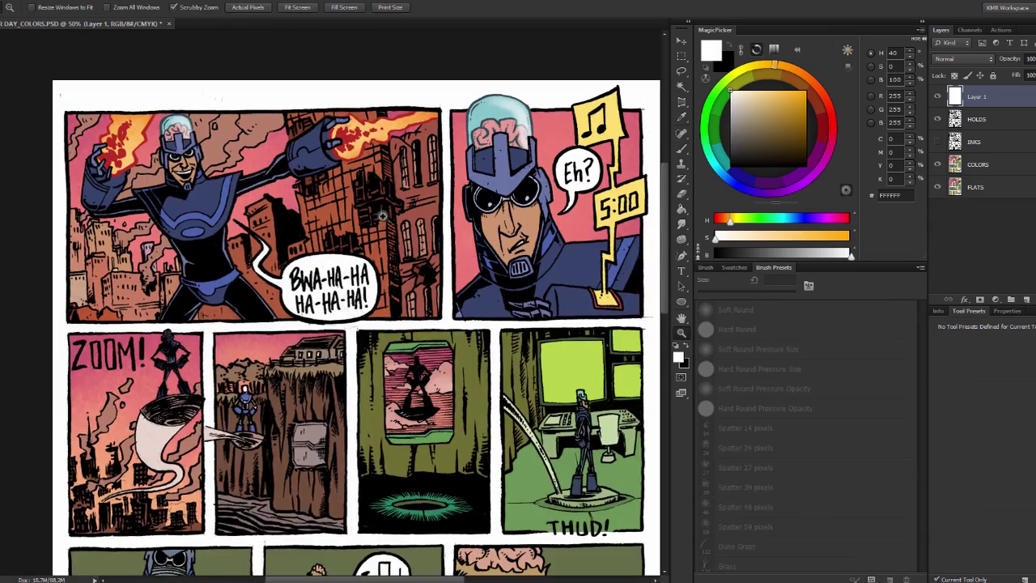
drag(73, 129, 166, 44)
key(l)
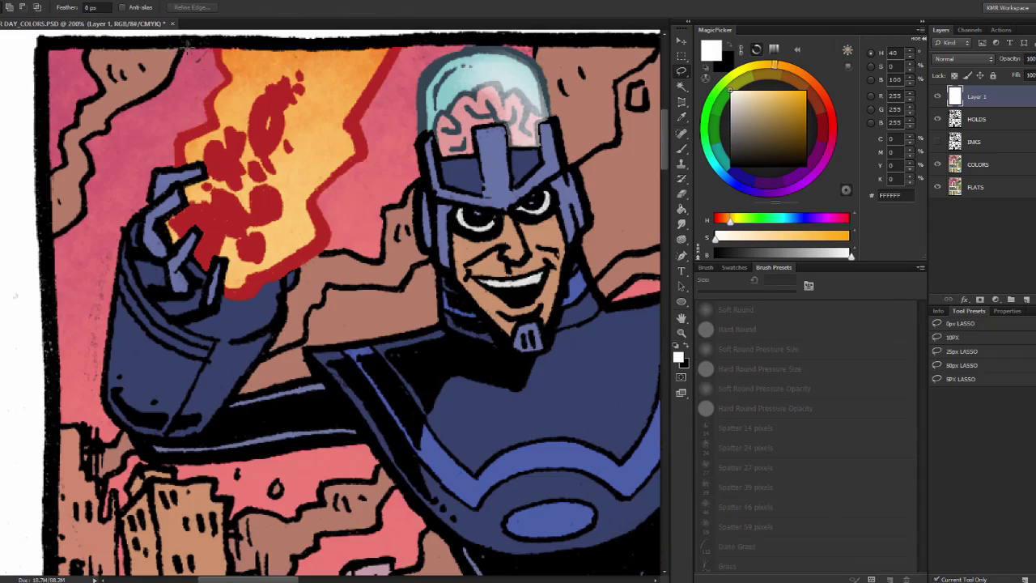
drag(48, 162, 93, 209)
mouse_move(87, 437)
mouse_down()
mouse_move(86, 417)
mouse_move(85, 441)
mouse_up()
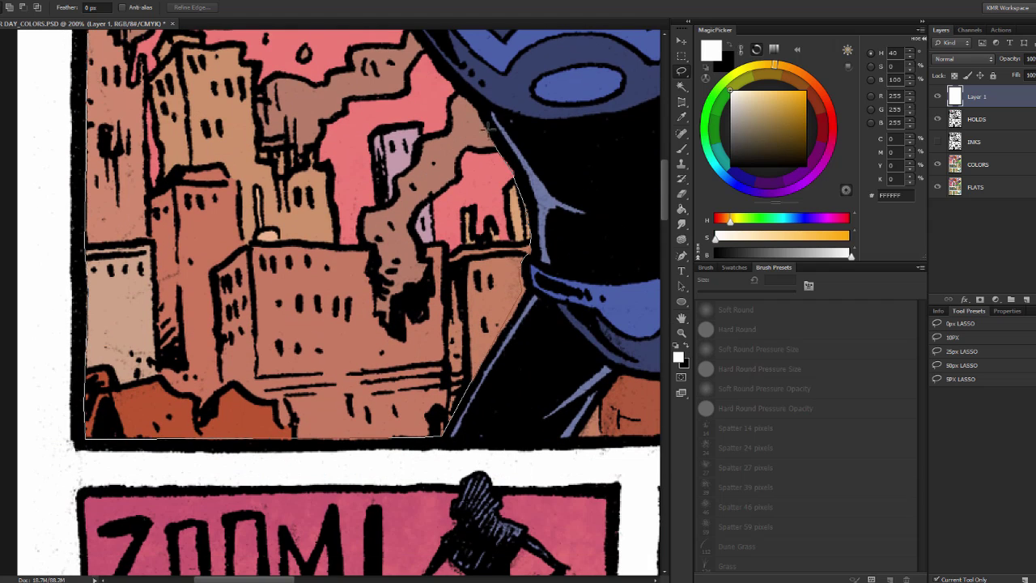
mouse_move(490, 127)
mouse_down()
mouse_move(398, 51)
mouse_move(339, 306)
mouse_up()
mouse_move(154, 277)
mouse_down()
mouse_move(335, 146)
mouse_move(275, 356)
mouse_up()
mouse_move(414, 243)
mouse_down()
mouse_move(417, 174)
mouse_move(273, 104)
mouse_move(314, 168)
mouse_up()
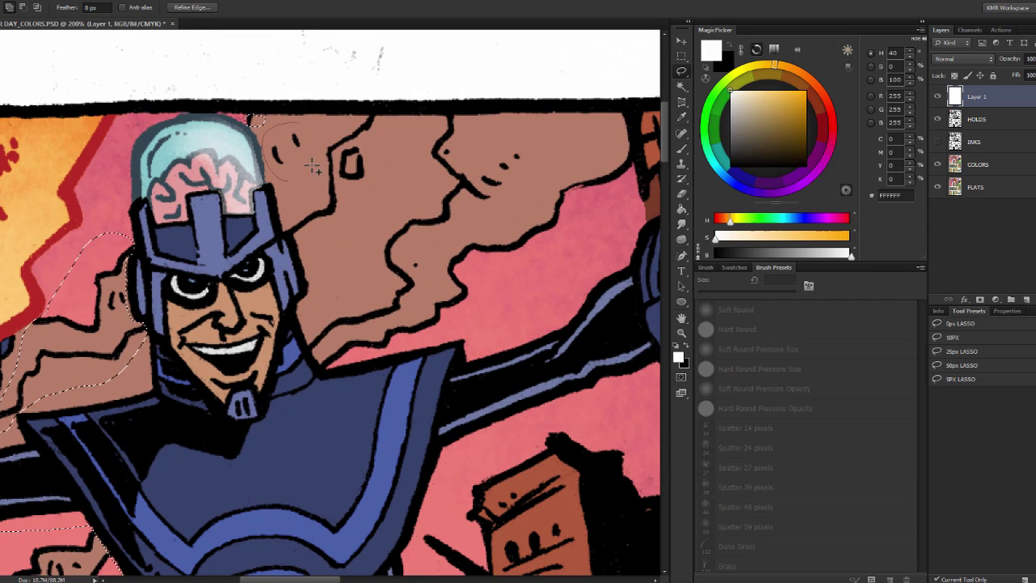
- Add the smoke, sky and building patches above the villain's outstretched arm and flame to the selection with the Lasso
mouse_move(320, 360)
mouse_down()
mouse_move(453, 261)
mouse_move(423, 334)
mouse_move(619, 218)
mouse_up()
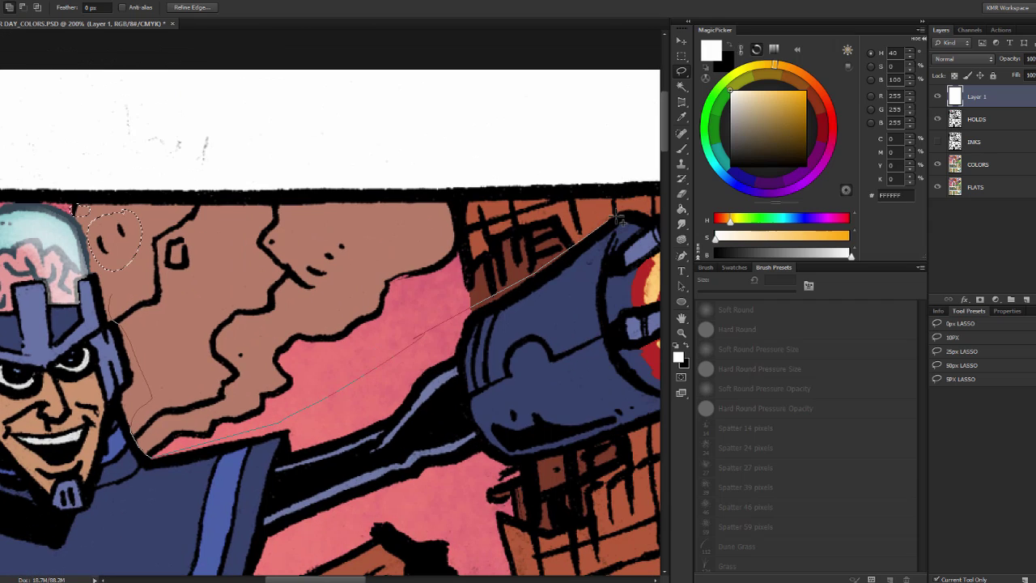
double_click(188, 200)
scroll(187, 200, right, 5)
drag(455, 195, 458, 191)
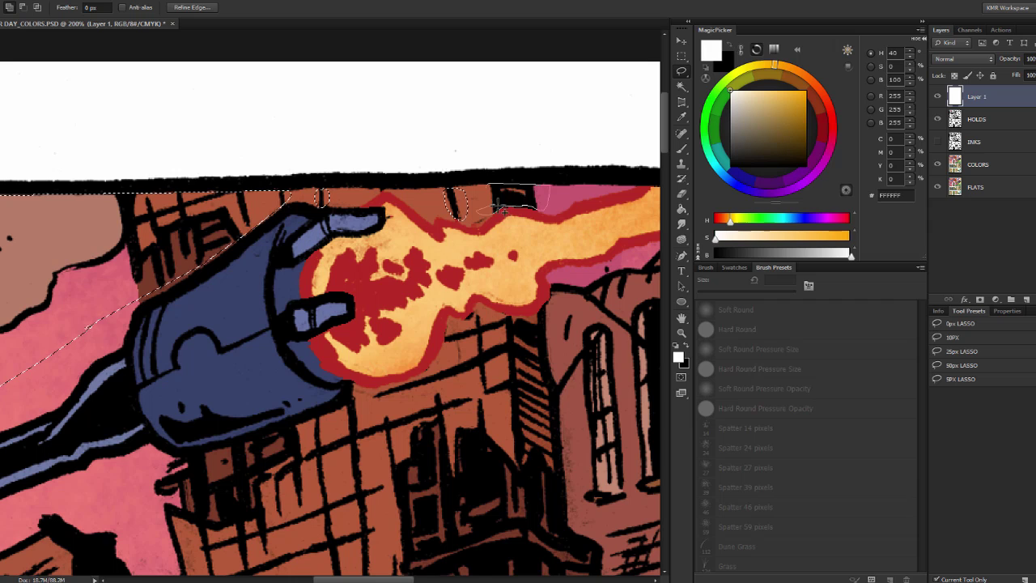
scroll(501, 209, down, 3)
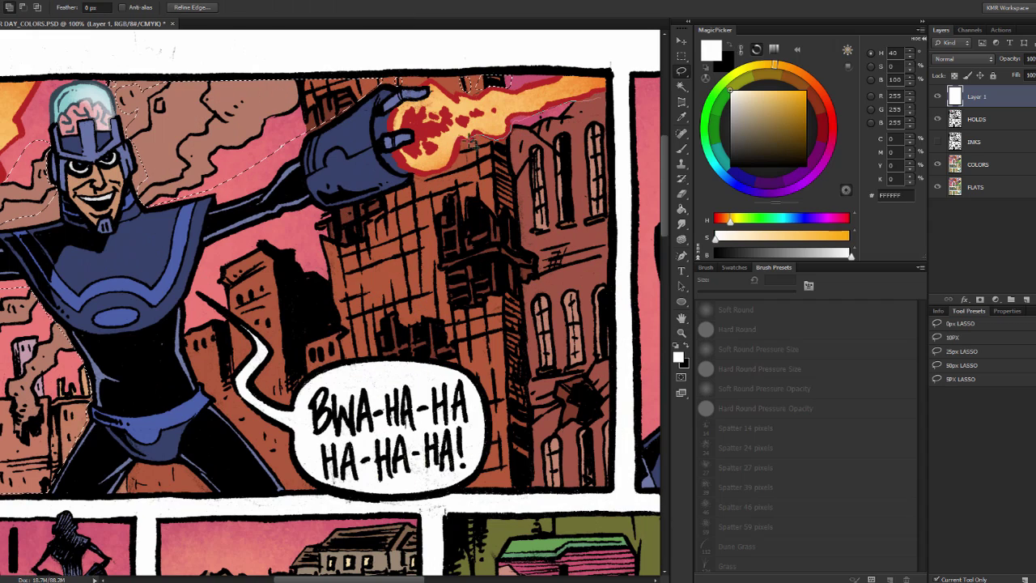
- Add the ruined buildings below the outstretched arm to the selection, tracing around the speech balloon and along the panel border
mouse_move(390, 183)
mouse_down()
mouse_move(349, 212)
mouse_move(221, 253)
mouse_up()
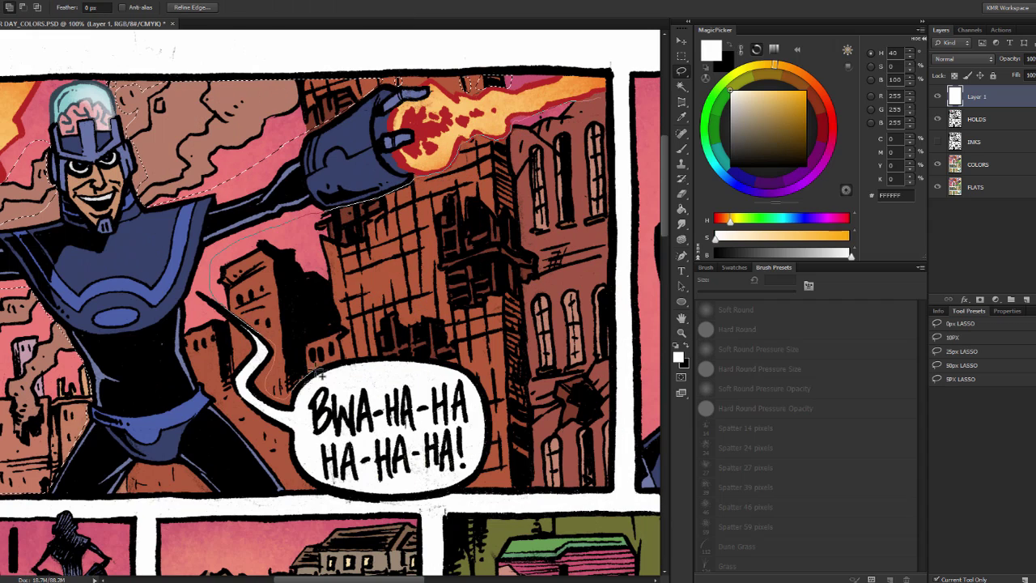
drag(420, 366, 484, 393)
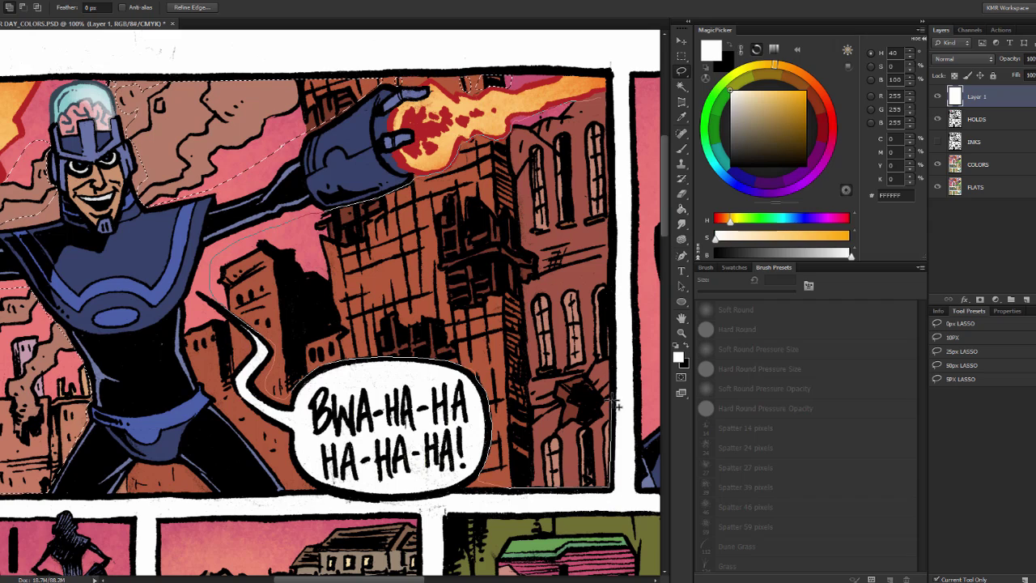
drag(614, 402, 606, 101)
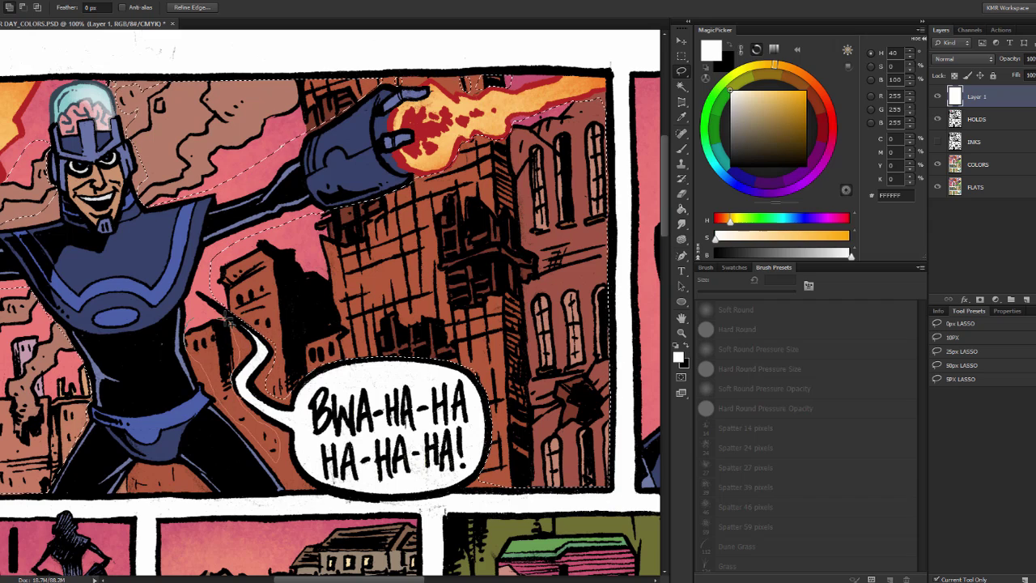
- Set the foreground color to orange CF5B2D and add a new layer above Layer 1
key(ctrl+minus)
key(b)
click(790, 106)
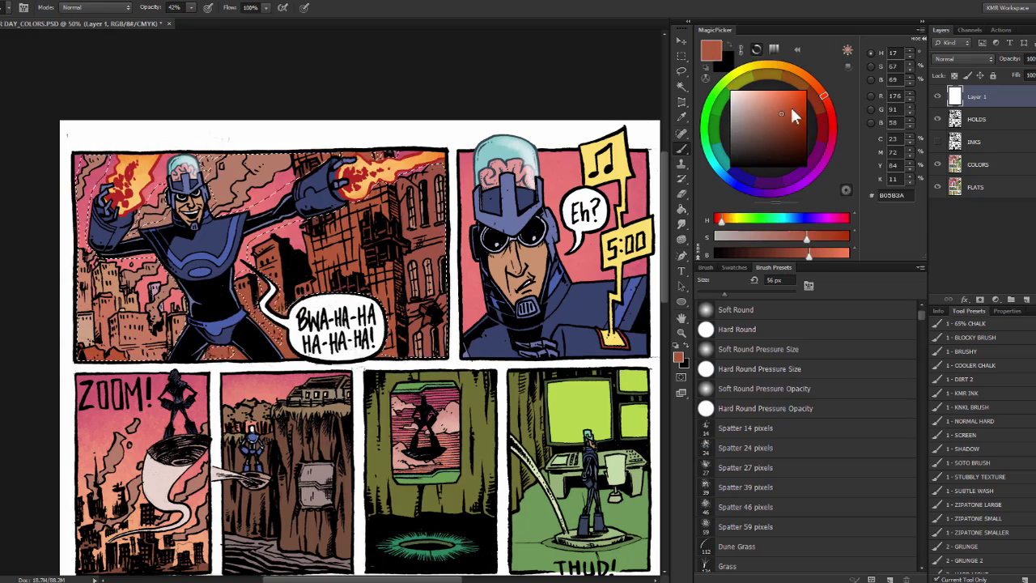
click(790, 103)
key(ctrl+shift+alt+n)
key(alt+BackSpace)
key(l)
drag(379, 280, 421, 170)
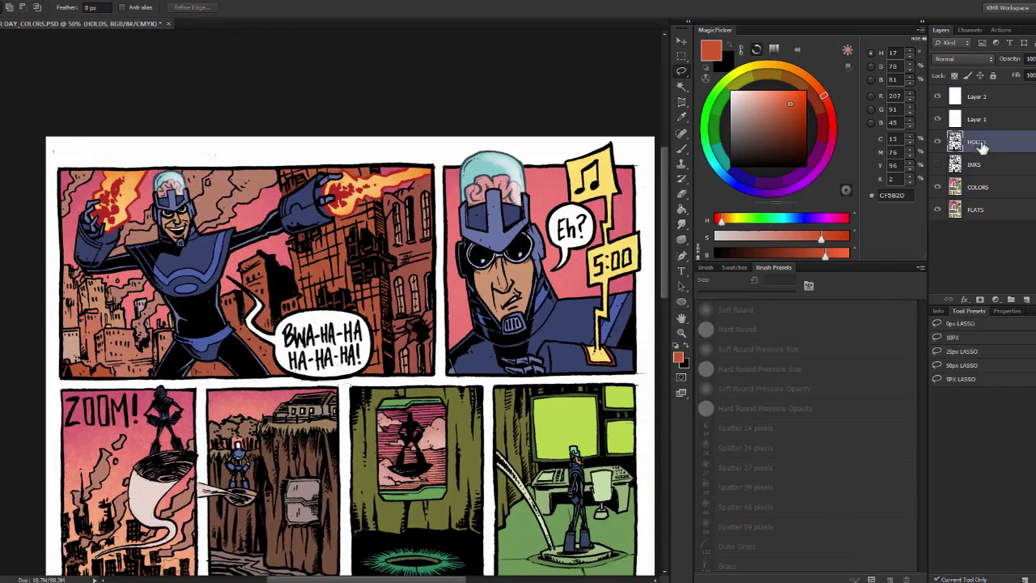
- Colorize the first panel's selected background linework on the HOLDS layer with Hue/Saturation at saturation 25 and lightness +17
key(ctrl+u)
key(Escape)
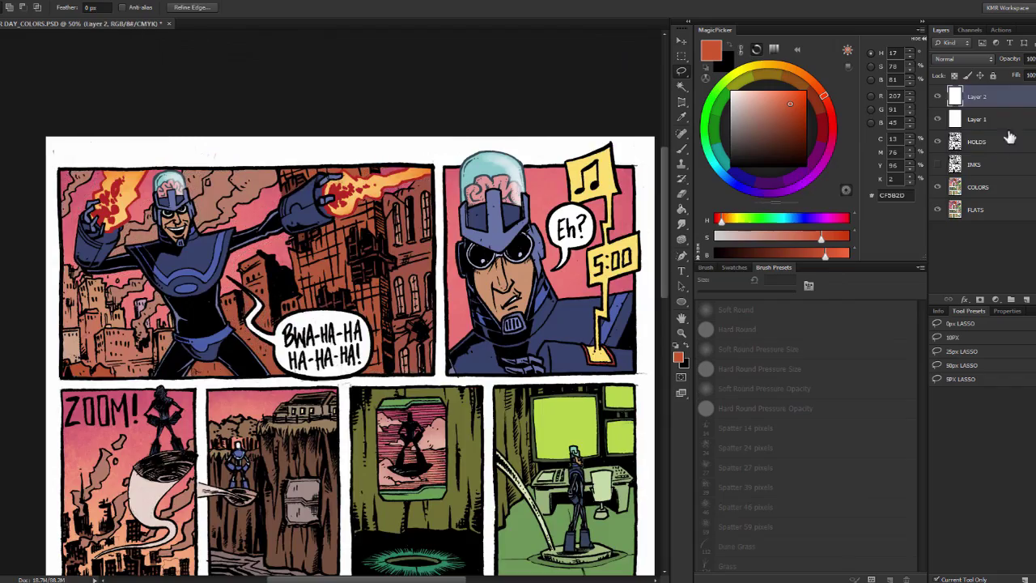
click(1009, 140)
key(ctrl+u)
click(820, 259)
drag(701, 245, 713, 253)
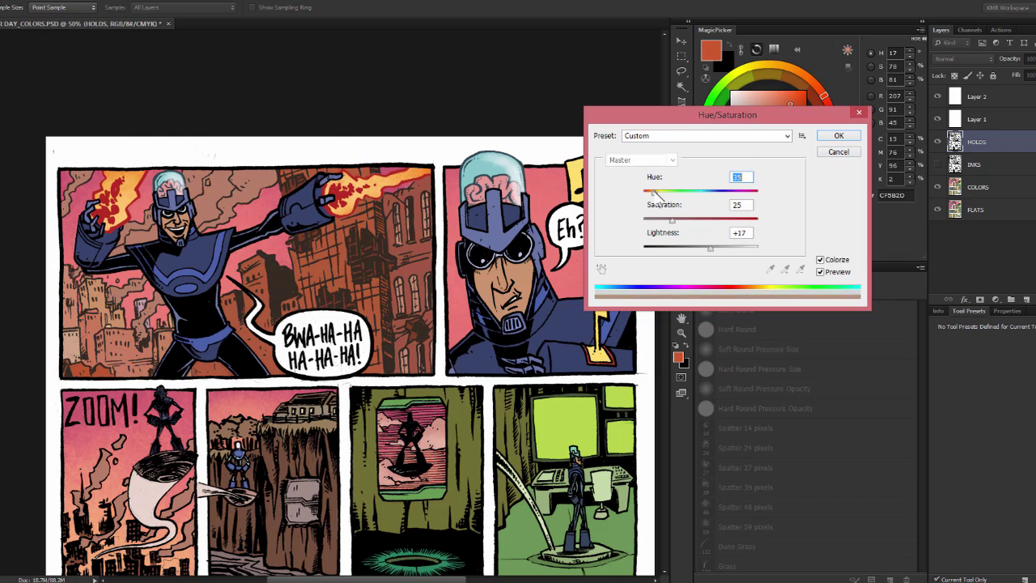
key(Tab)
key(Tab)
key(Return)
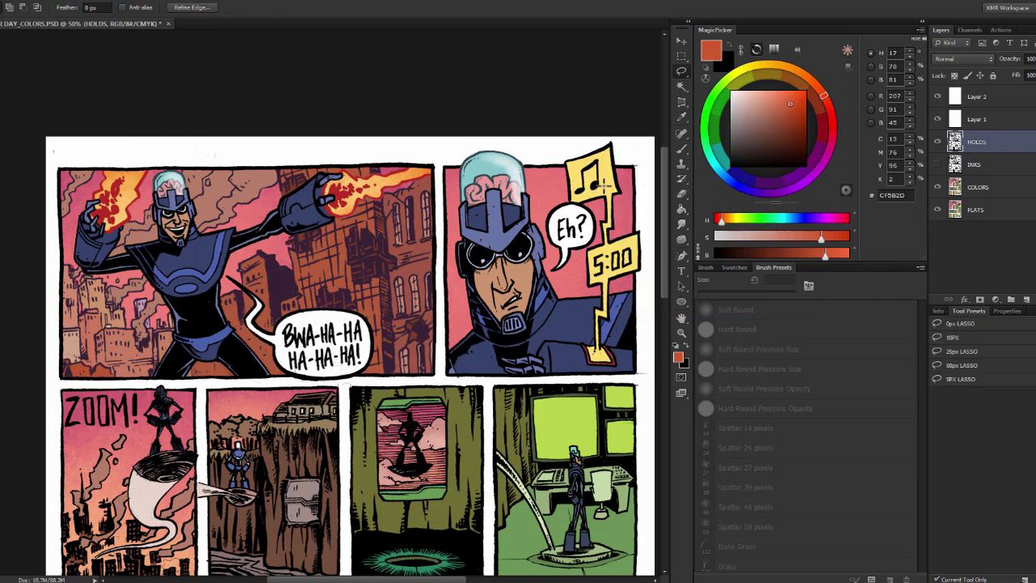
- Select the villain's blue costume from the FLATS layer with the Magic Wand and shift its hue by +13 on the COLORS layer
key(z)
key(ctrl+minus)
key(alt+comma)
key(w)
click(234, 98)
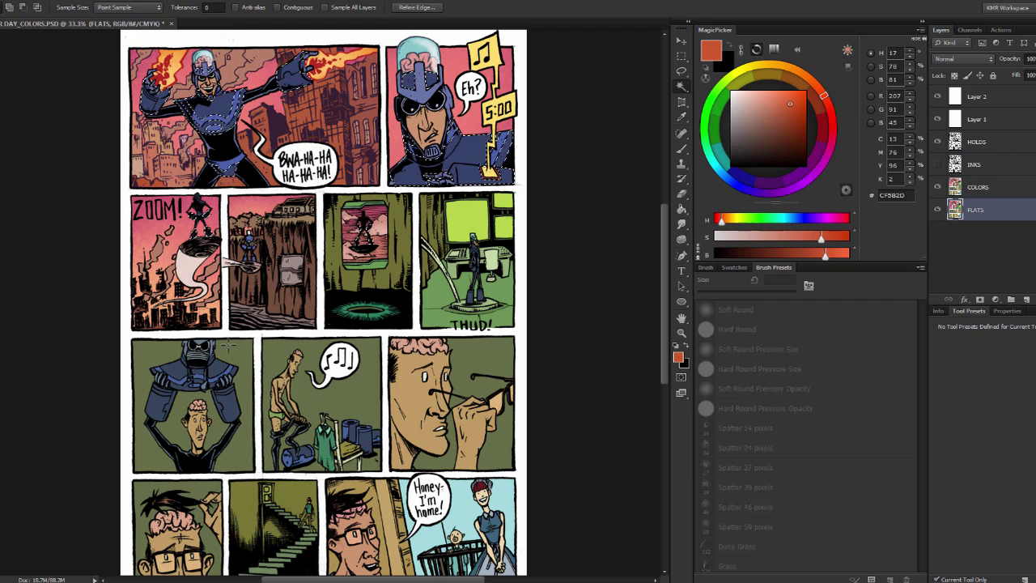
key(ctrl+u)
key(Escape)
key(alt+bracketright)
key(ctrl+u)
drag(700, 192, 712, 197)
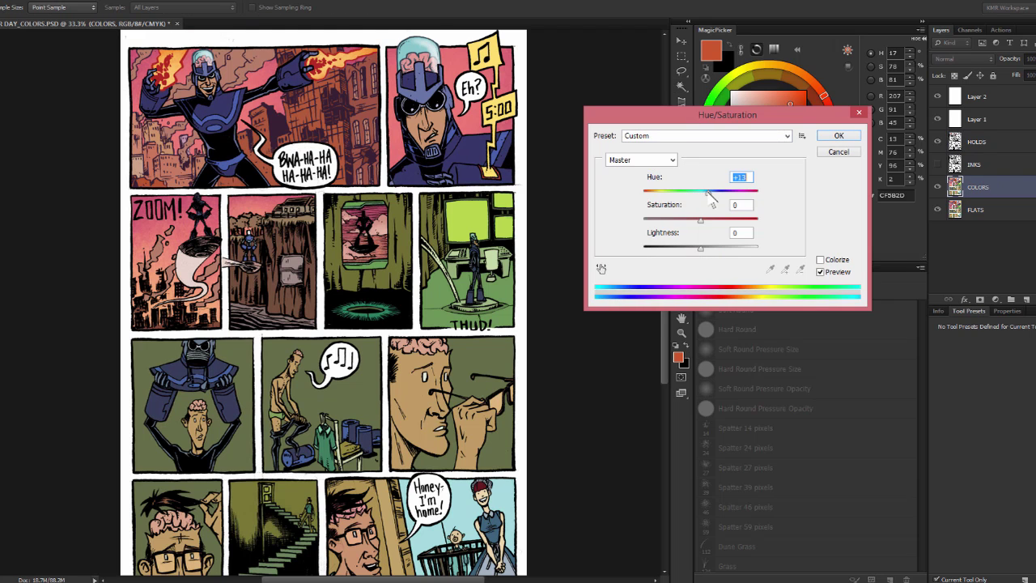
key(Return)
- Brighten the selected costume color on the COLORS layer with Levels by lowering the white input level
key(ctrl+l)
drag(778, 275, 745, 276)
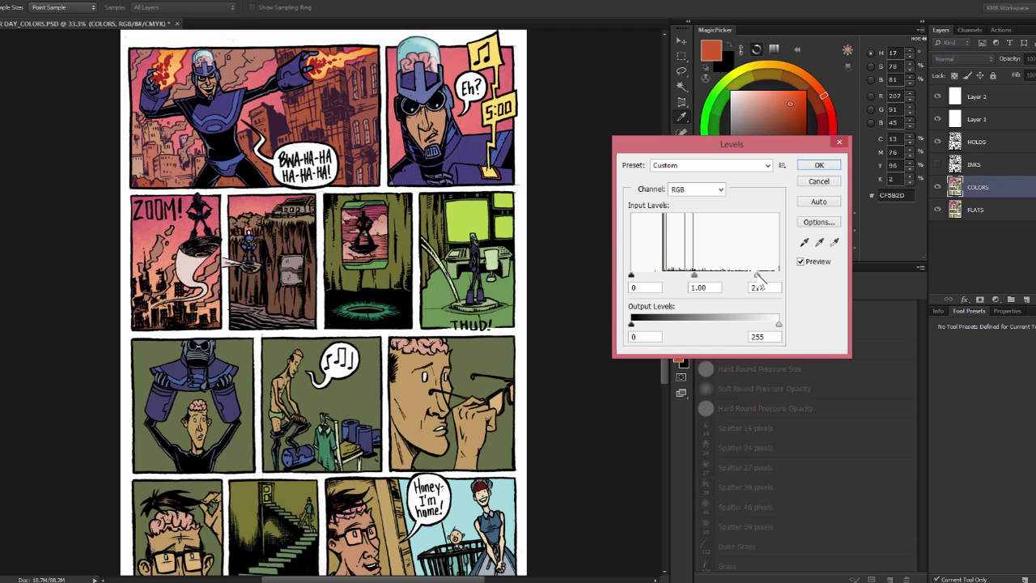
key(Return)
key(l)
scroll(469, 135, up, 3)
key(ctrl+plus)
key(ctrl+plus)
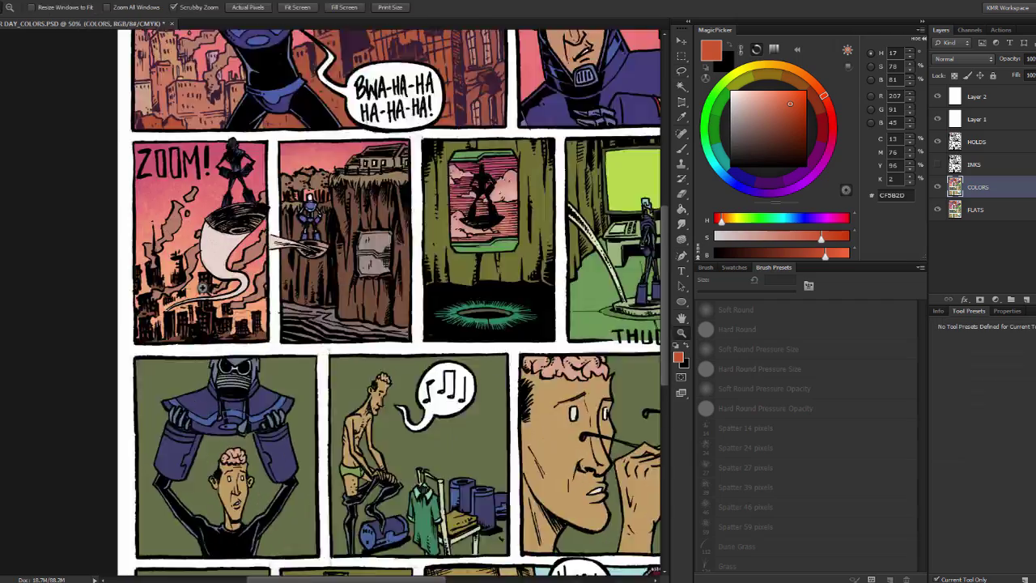
key(ctrl+l)
click(829, 164)
- Lasso the pale flight trails in the second row, from the ZOOM! panel through to the THUD! panel
key(l)
scroll(324, 323, down, 3)
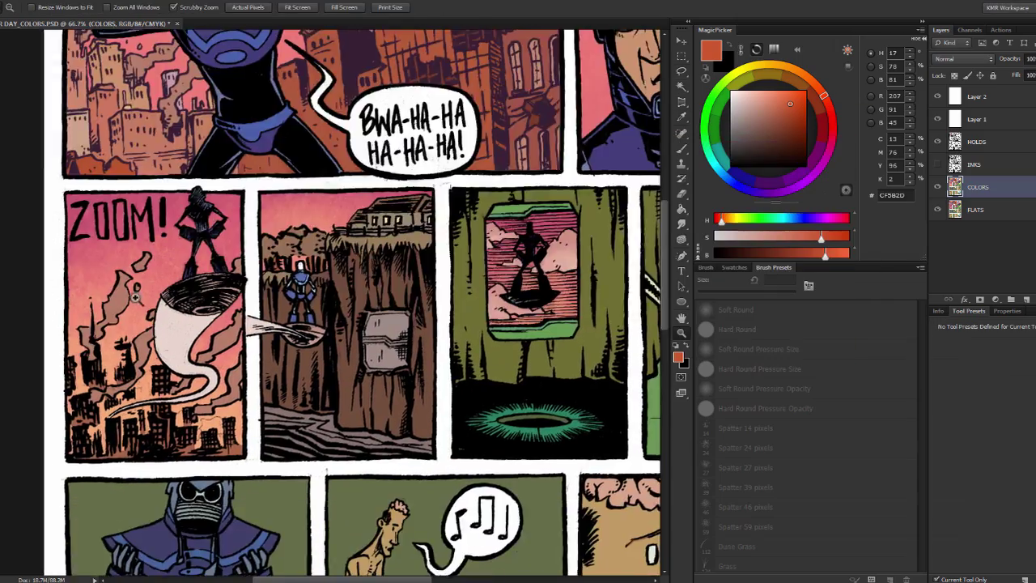
scroll(73, 360, up, 3)
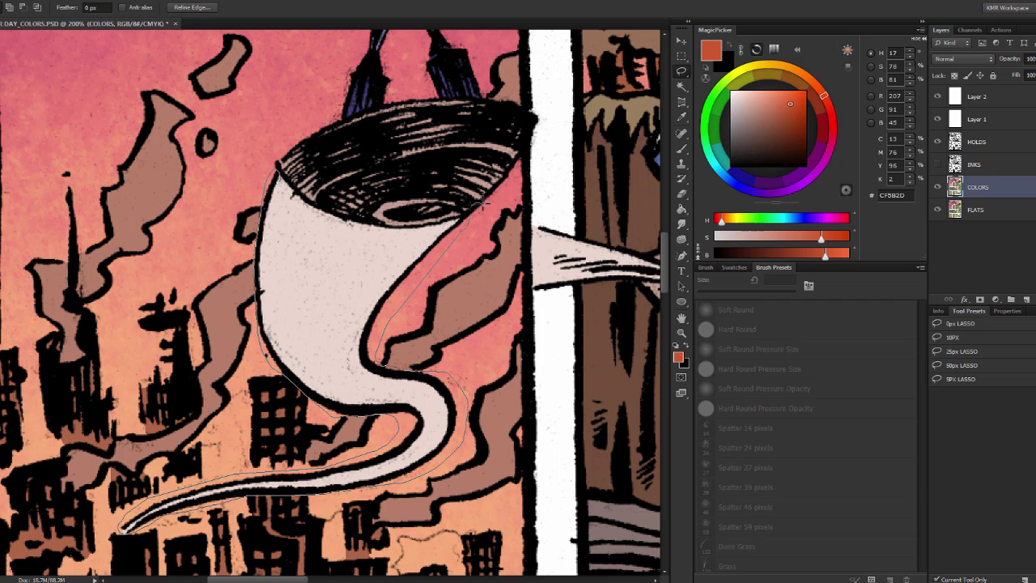
mouse_move(483, 204)
mouse_down()
mouse_move(541, 218)
mouse_move(257, 247)
mouse_up()
mouse_move(321, 237)
mouse_down()
mouse_move(294, 259)
mouse_move(337, 272)
mouse_up()
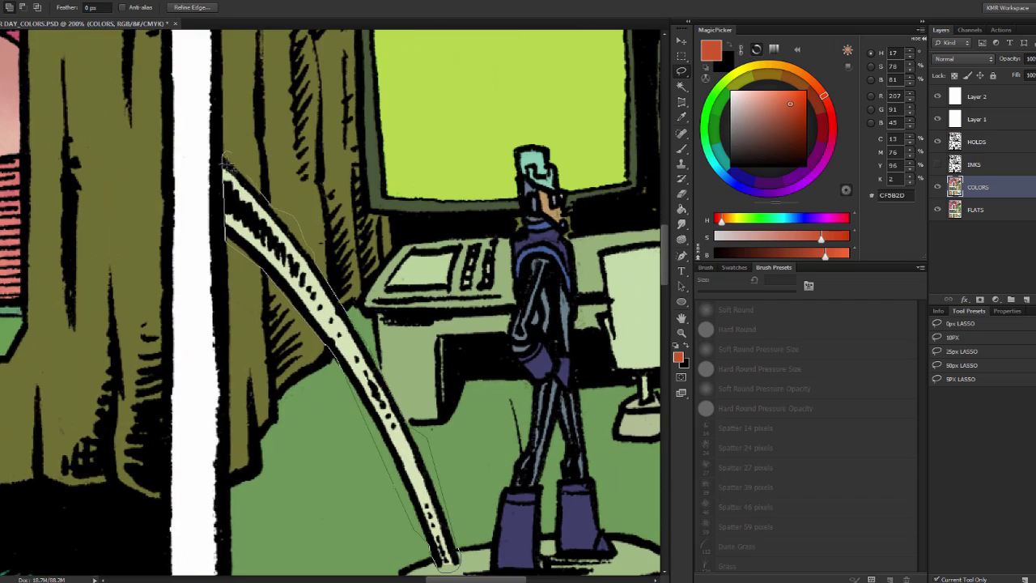
- Colorize the flight trails' linework on the HOLDS layer with Hue/Saturation, raising the lightness to +40
key(ctrl+minus)
key(ctrl+minus)
key(ctrl+minus)
key(alt+bracketright)
key(alt+bracketright)
key(ctrl+u)
drag(701, 246, 725, 253)
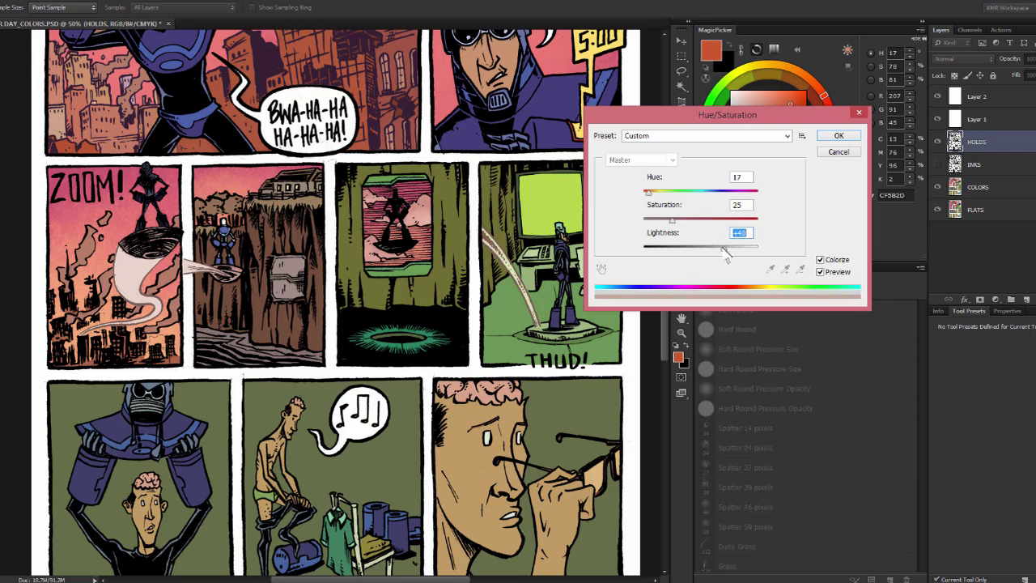
key(Return)
- Select the black costume and silhouette areas, make COLORS the active layer and reset the foreground color to white
key(w)
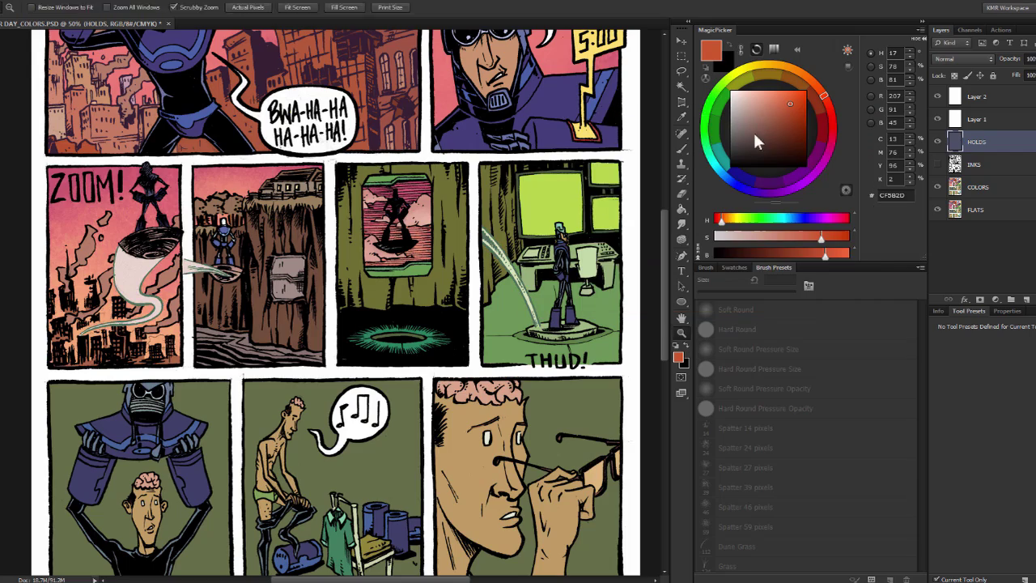
key(ctrl+h)
key(alt+bracketleft)
key(alt+bracketleft)
key(b)
key(d)
key(x)
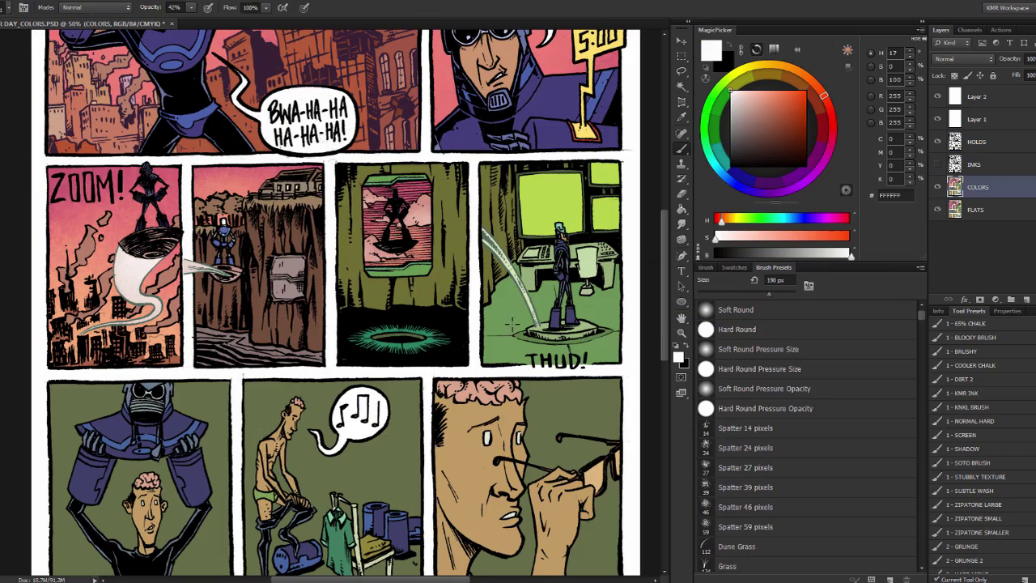
key(m)
key(ctrl+minus)
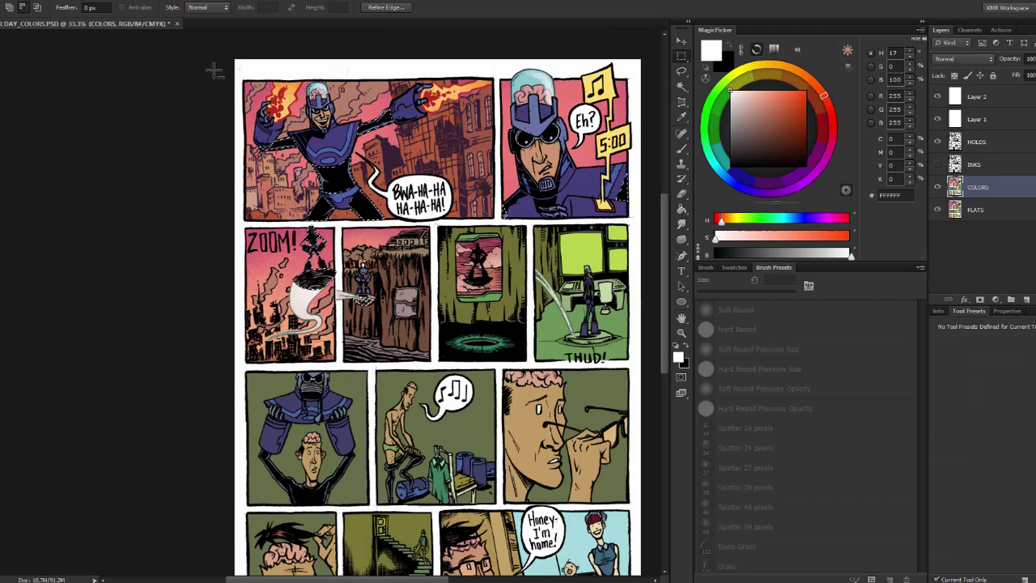
- Fill the silhouetted figure and the inside of the flying disc in the ZOOM! panel with purple 74199C on the COLORS layer
key(b)
key(ctrl+plus)
key(ctrl+plus)
click(781, 191)
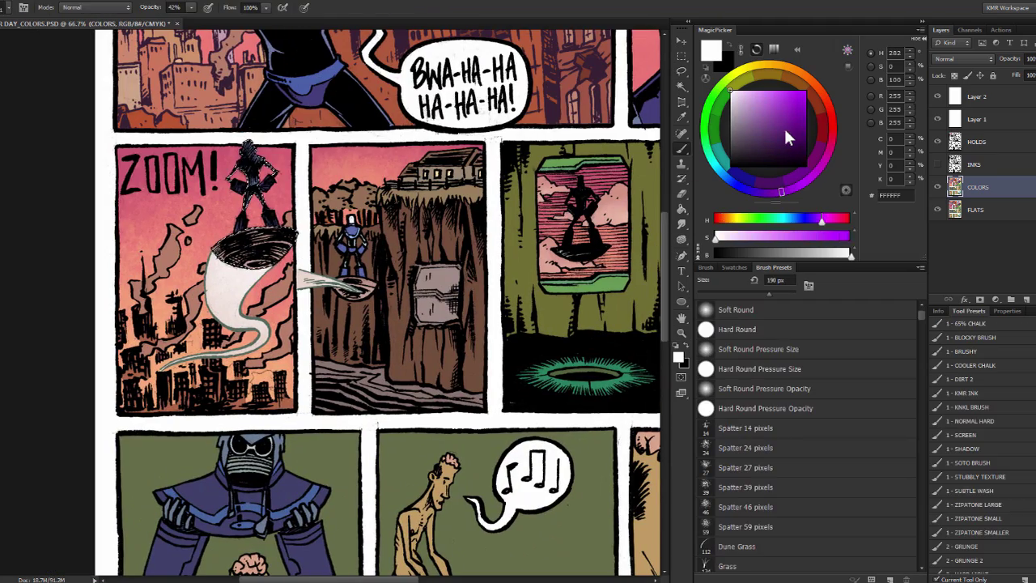
click(783, 129)
key(i)
key(ctrl+l)
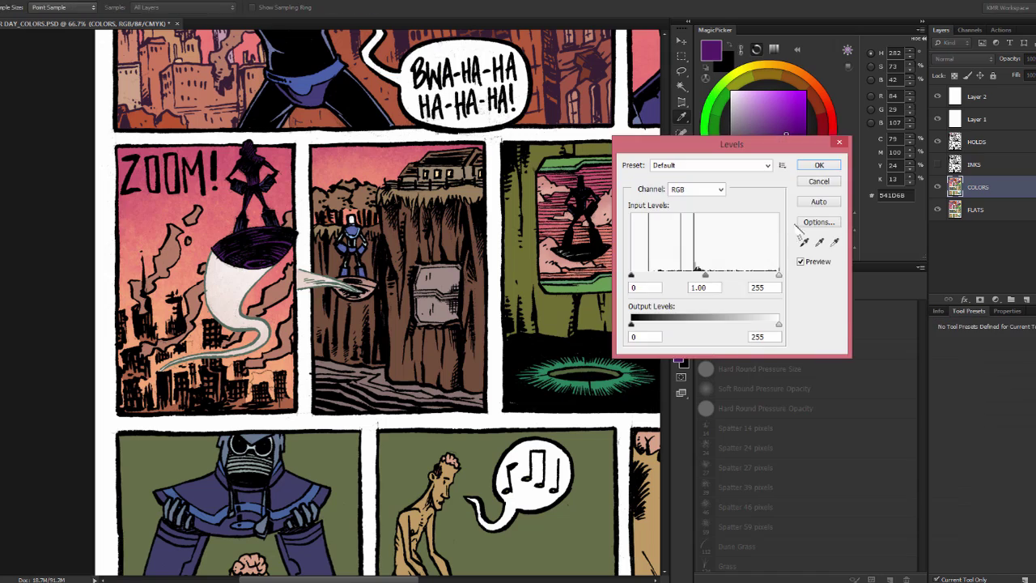
key(Escape)
- Lasso the smoke and ruined city in the ZOOM! panel, tracing around the flying disc and its trail
key(z)
key(ctrl+0)
key(ctrl+1)
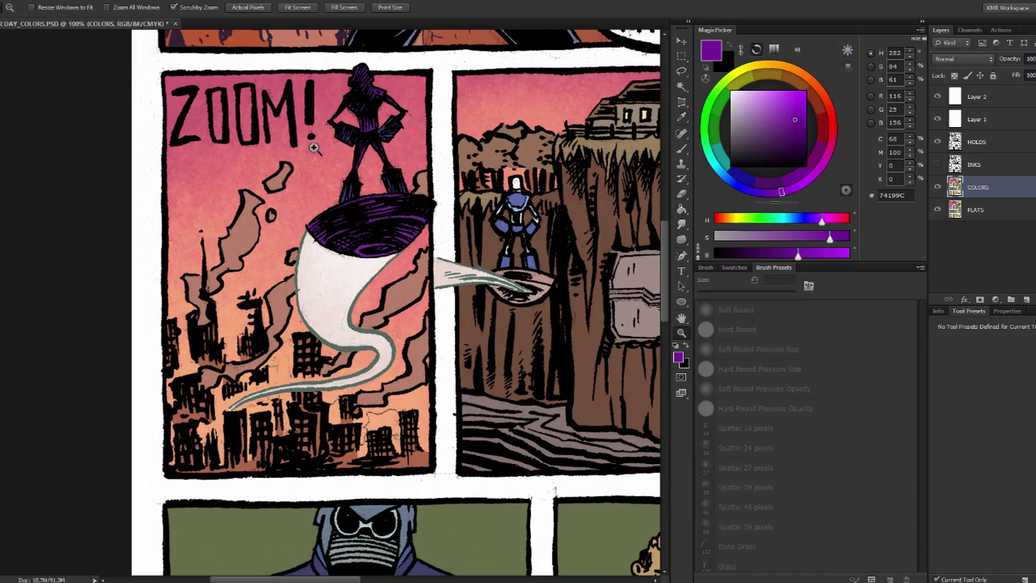
key(l)
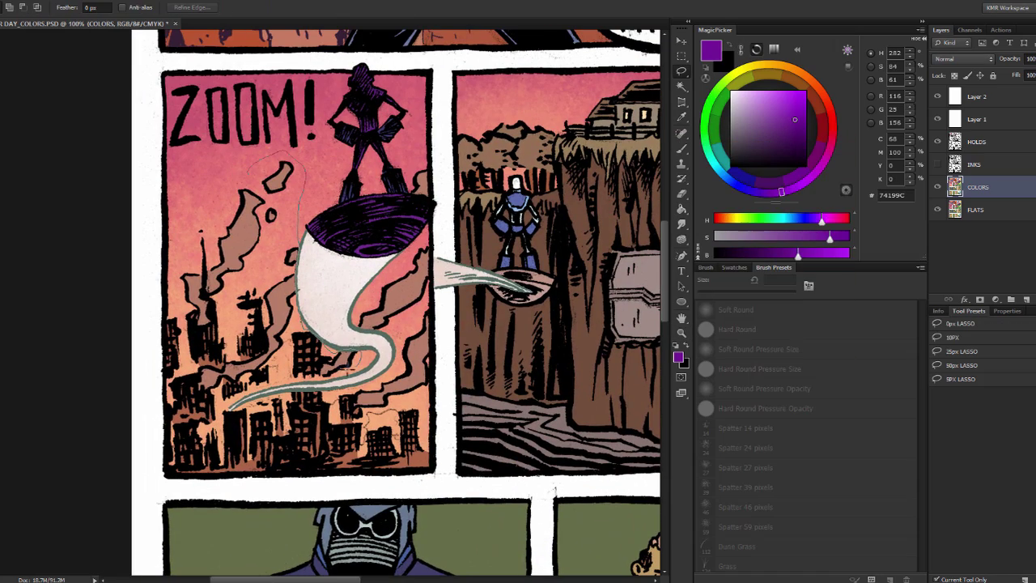
drag(230, 408, 301, 221)
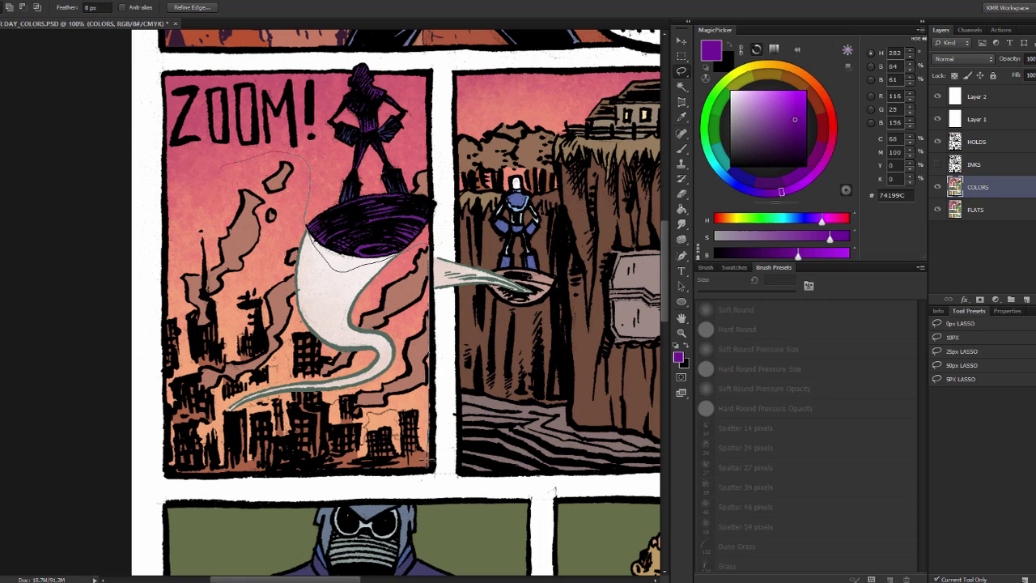
key(w)
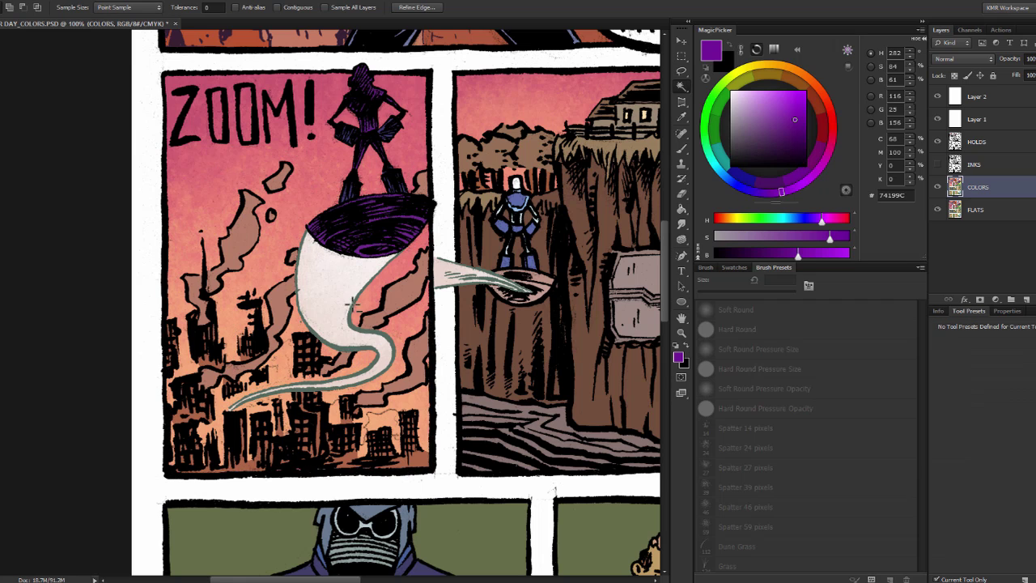
- Colorize the selected smoke and city linework on the HOLDS layer with hue 282, saturation 25 and lightness +21
click(932, 143)
key(ctrl+u)
drag(708, 245, 718, 245)
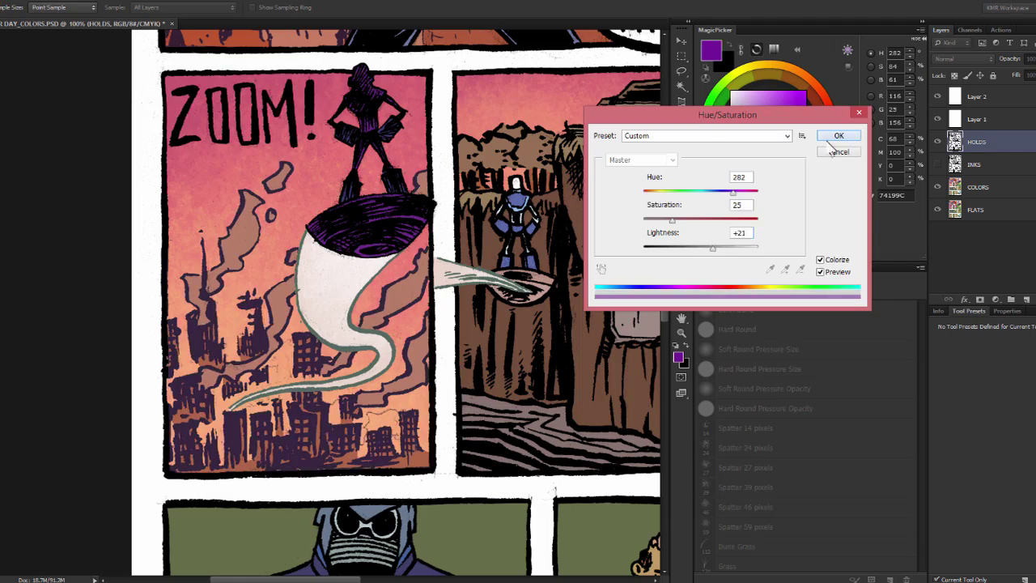
key(Return)
- Lasso the whole cliffside panel and subtract the armored figure and his flying disc from the selection
key(z)
key(ctrl+0)
click(259, 251)
click(273, 243)
click(273, 242)
key(l)
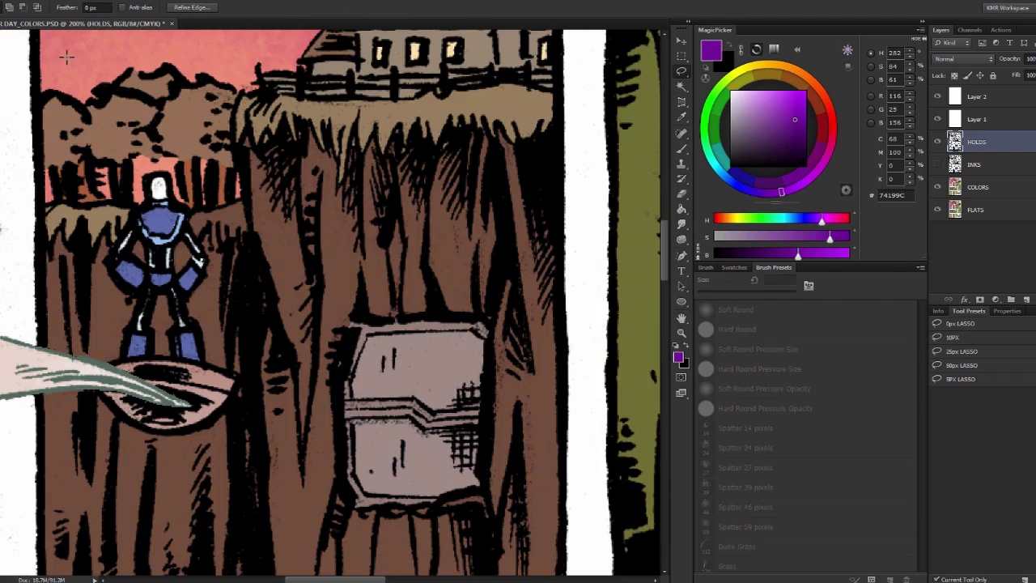
mouse_move(44, 206)
mouse_down()
mouse_move(52, 496)
mouse_move(50, 433)
mouse_move(324, 430)
mouse_up()
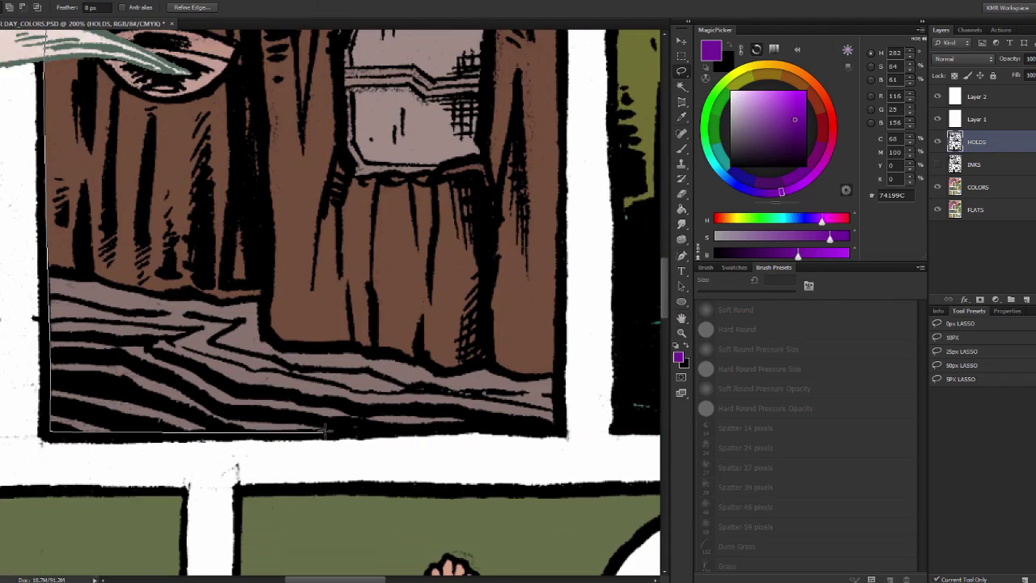
drag(553, 339, 551, 32)
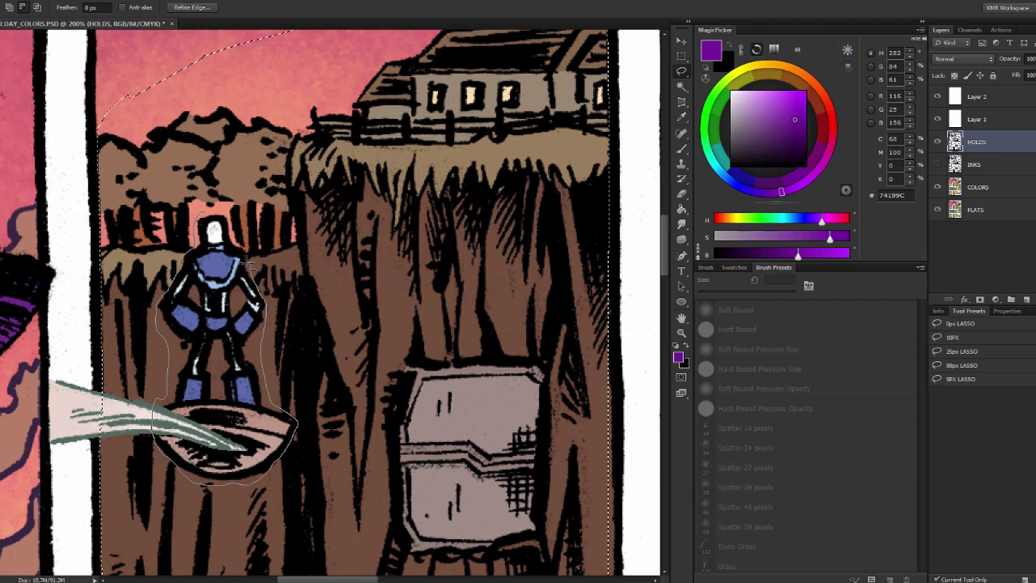
drag(250, 267, 247, 265)
key(w)
- Colorize the selected cliff and house linework on the HOLDS layer with hue 282, saturation 25 and a raised lightness
key(ctrl+minus)
key(ctrl+u)
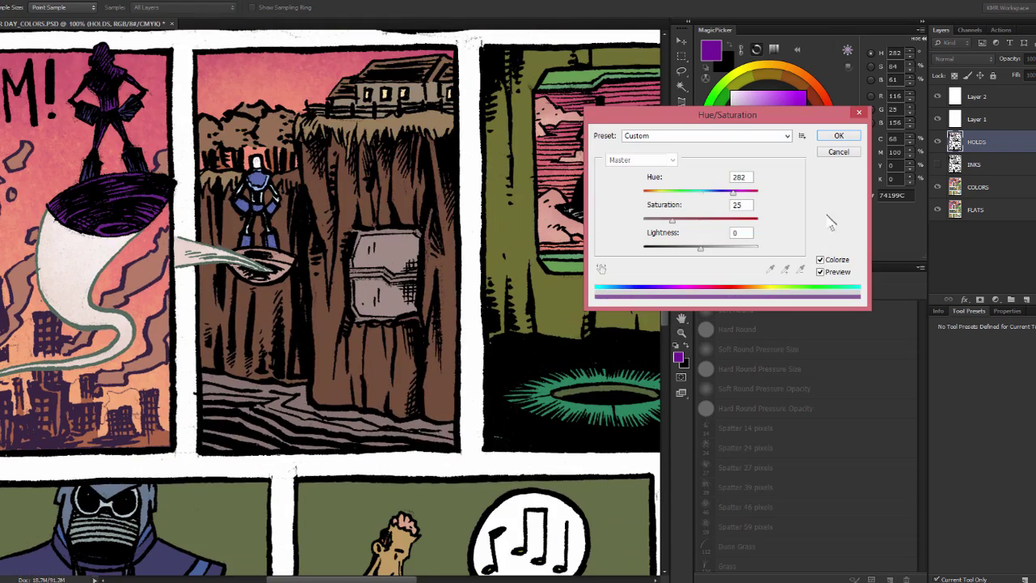
drag(702, 247, 715, 251)
click(838, 151)
key(ctrl+minus)
key(ctrl+minus)
key(ctrl+minus)
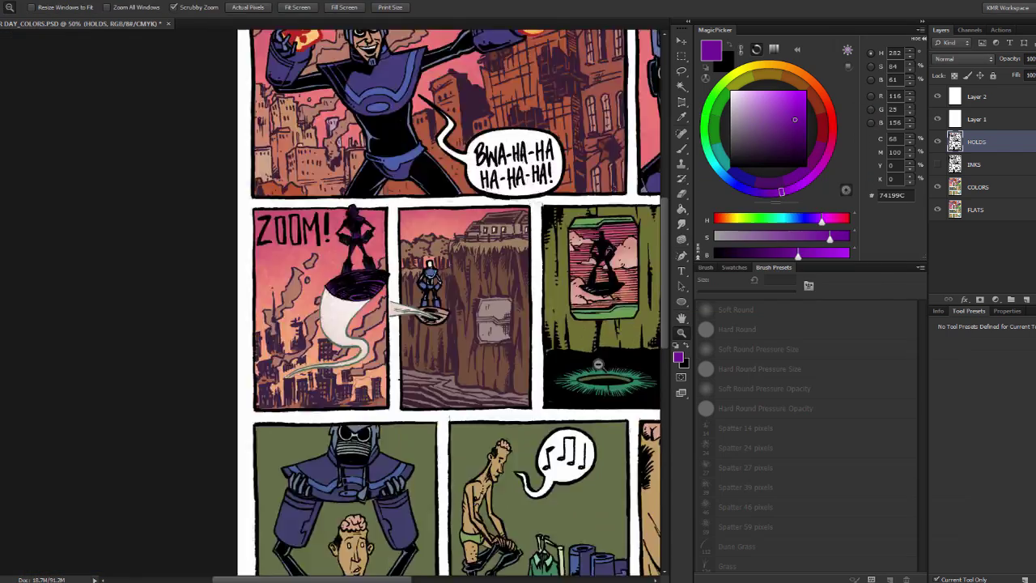
key(ctrl+u)
click(820, 259)
drag(701, 247, 715, 253)
key(Return)
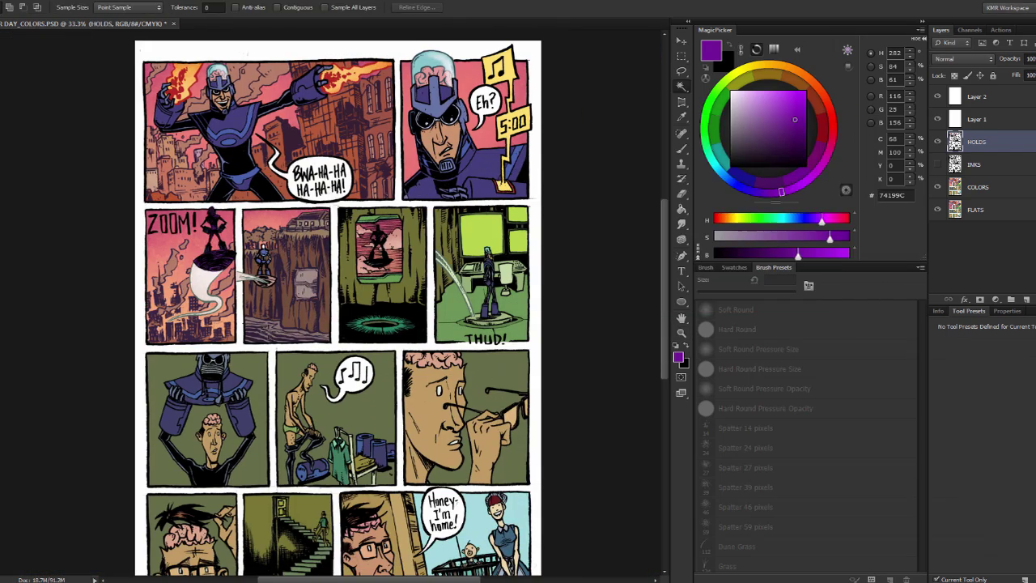
- Lasso the sky view inside the green-framed window and colorize its linework purple on the HOLDS layer
key(l)
scroll(385, 243, up, 4)
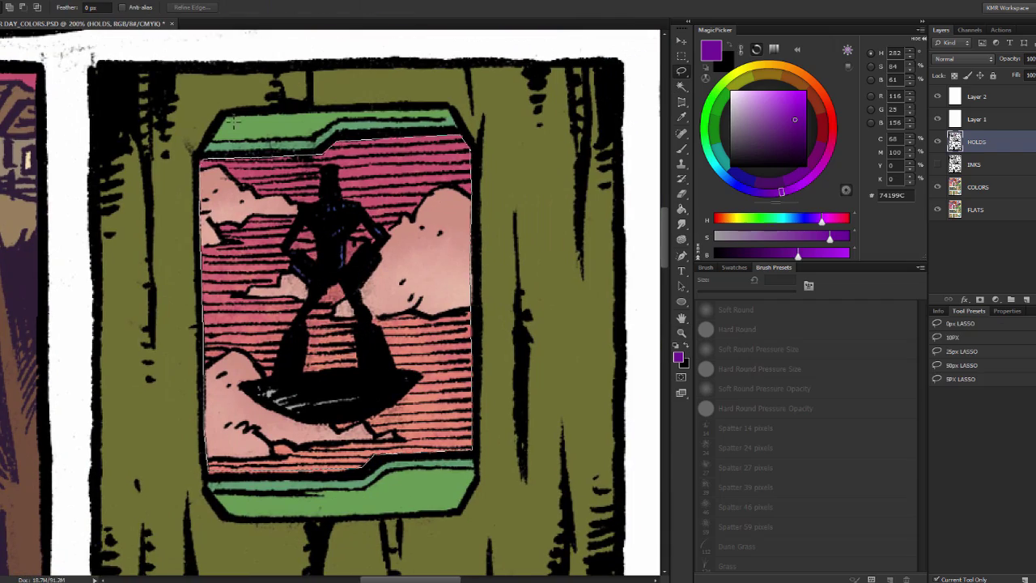
key(z)
scroll(234, 121, down, 4)
key(ctrl+u)
key(Escape)
scroll(443, 32, down, 1)
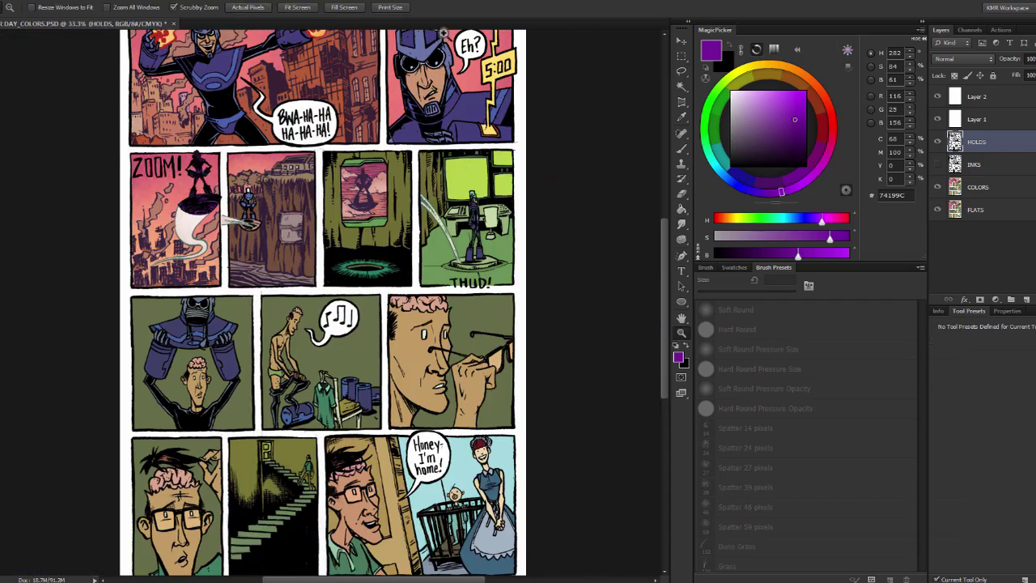
- Make COLORS the active layer and choose the 1 - SCREEN brush with light green B3FF53 for the THUD! panel
scroll(422, 265, up, 2)
key(w)
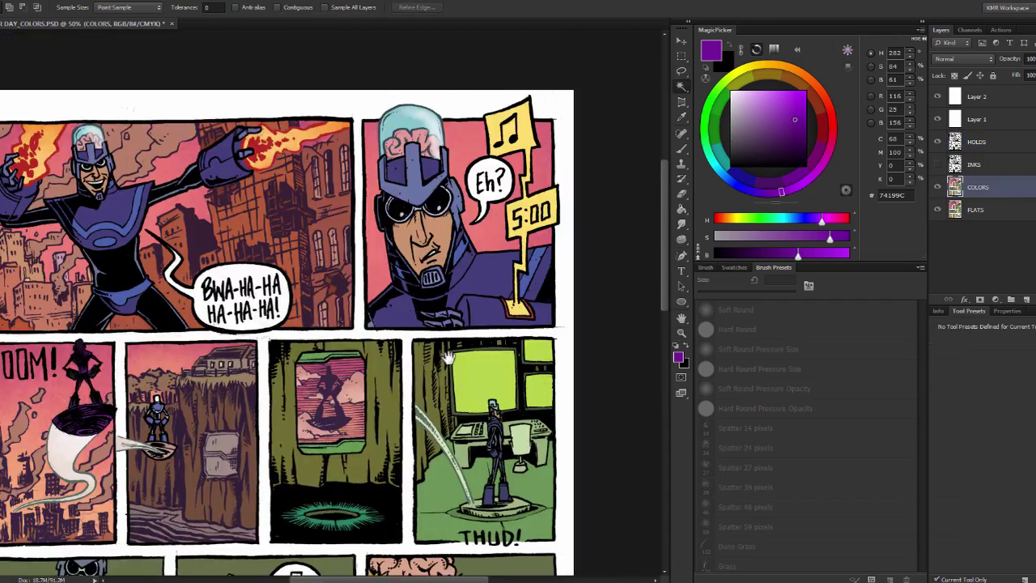
key(alt+[)
key(alt+[)
scroll(470, 306, up, 1)
key(b)
click(971, 435)
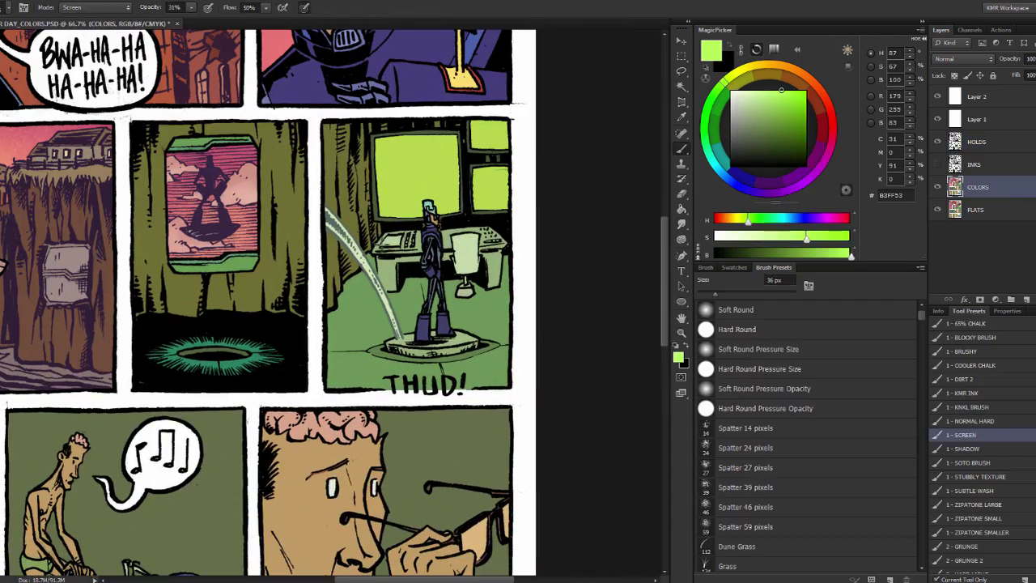
- Brush light green 97DB70 texture over the THUD! panel's room with an enlarged 2 - GRUNGE brush
key(bracketright)
key(bracketright)
key(bracketright)
key(bracketright)
key(bracketright)
key(bracketright)
key(bracketright)
key(bracketright)
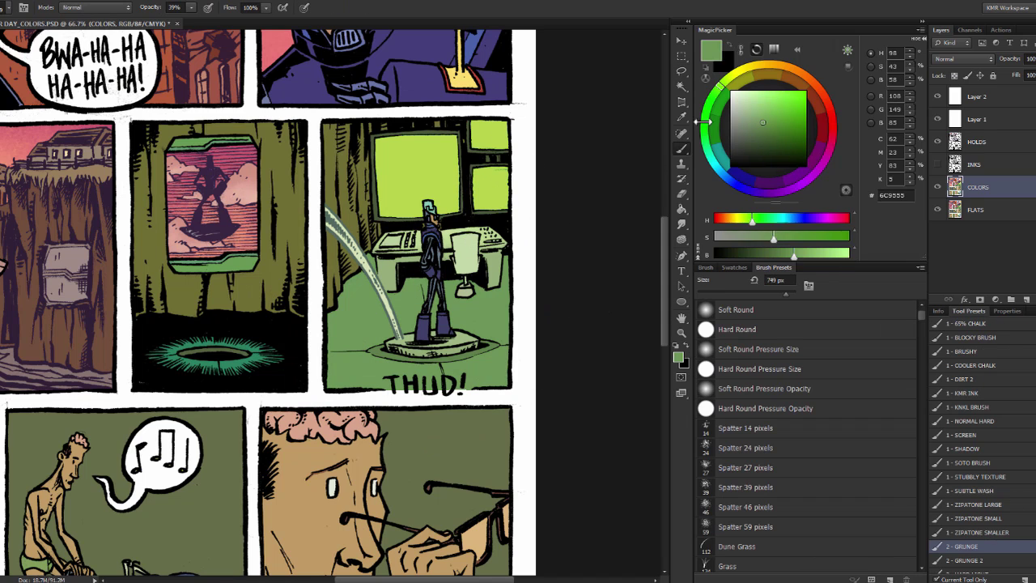
alt+click(369, 238)
key(w)
key(ctrl+minus)
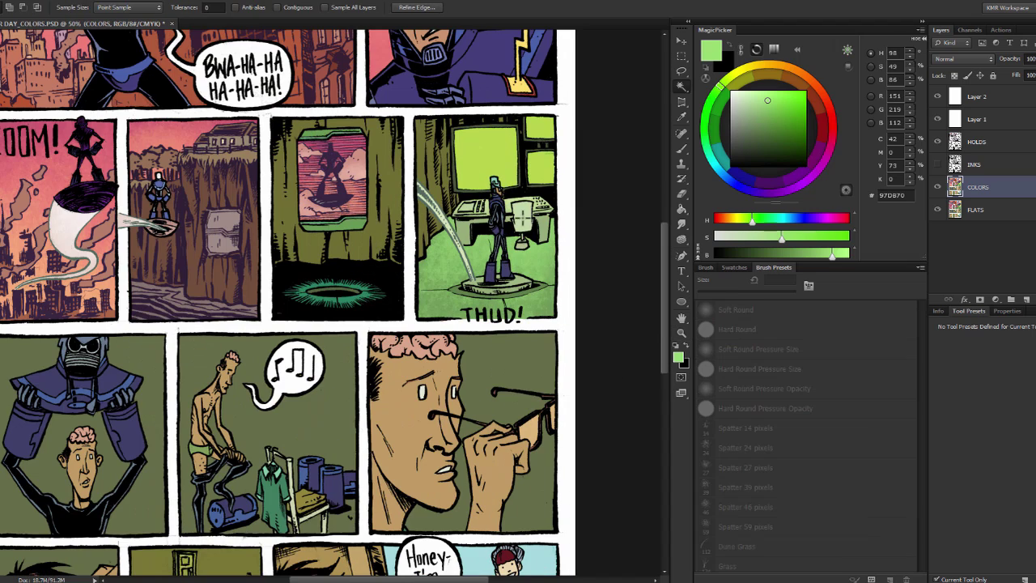
- Darken the office chair in the THUD! panel to a deeper olive green
key(ctrl+l)
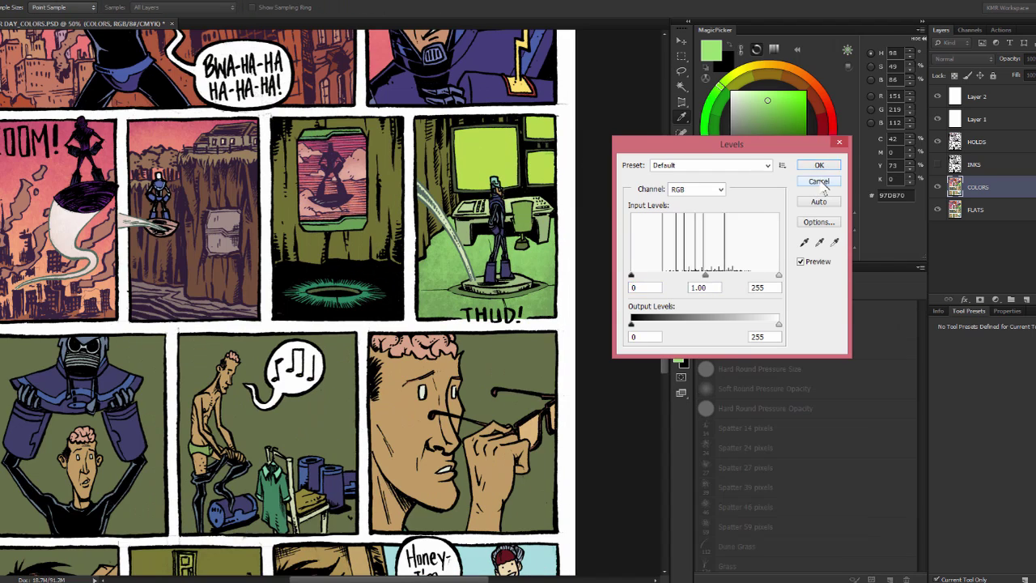
click(818, 181)
key(ctrl+u)
key(Escape)
- Brush a pale yellow-green E6FF82 glow onto the monitors in the THUD! panel
key(b)
click(767, 90)
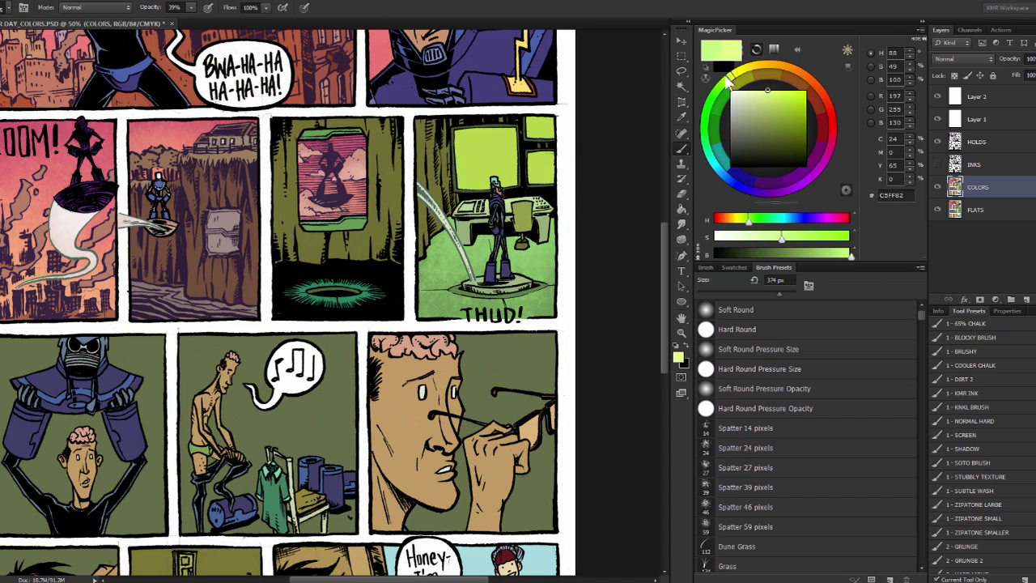
drag(486, 154, 534, 146)
key(z)
alt+click(648, 334)
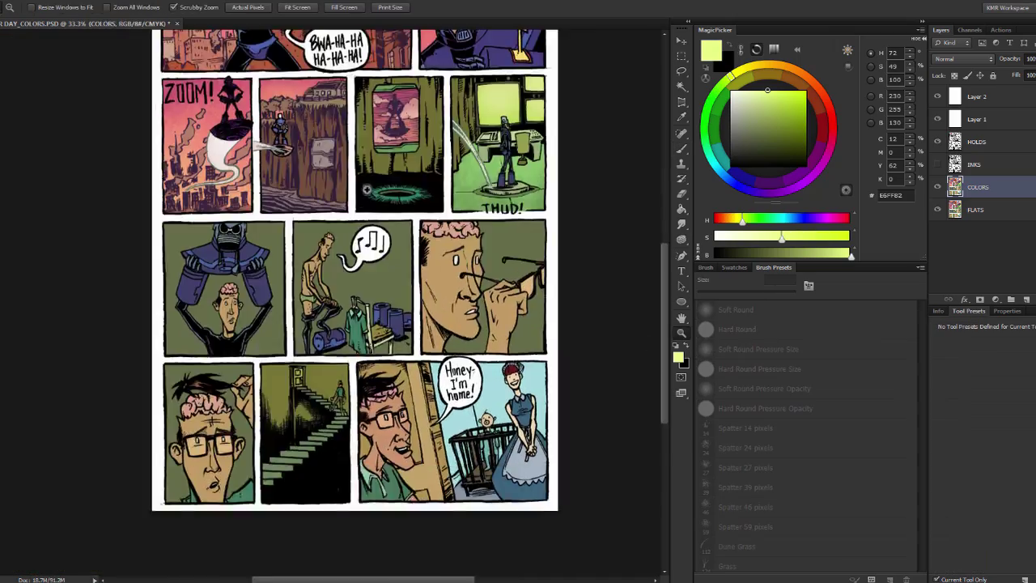
alt+click(624, 340)
- Add a layer above COLORS and brush green 80B460 texture over the olive backgrounds of the third-row panels
key(ctrl+shift+alt+n)
key(l)
key(b)
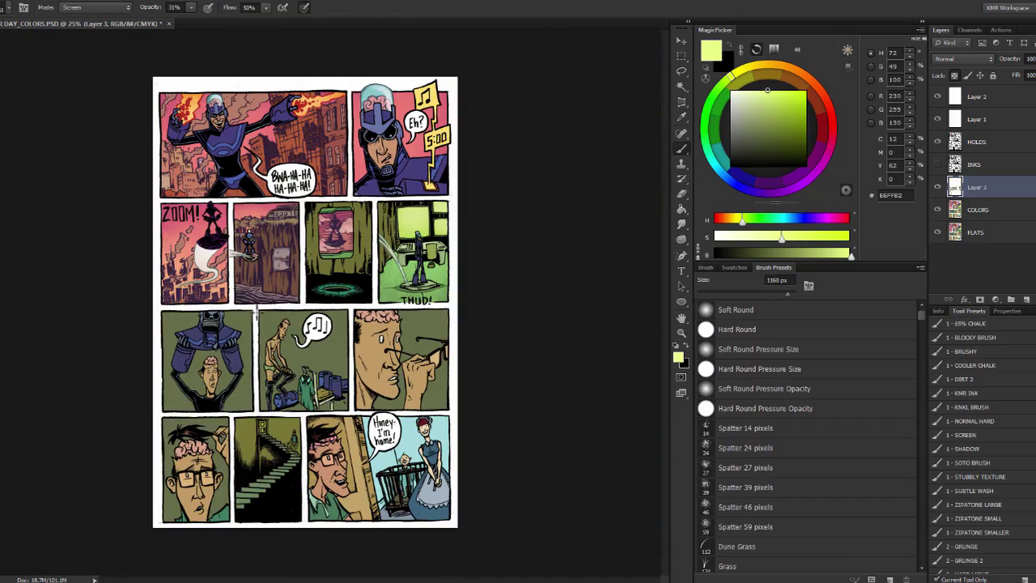
scroll(111, 518, up, 1)
alt+click(280, 255)
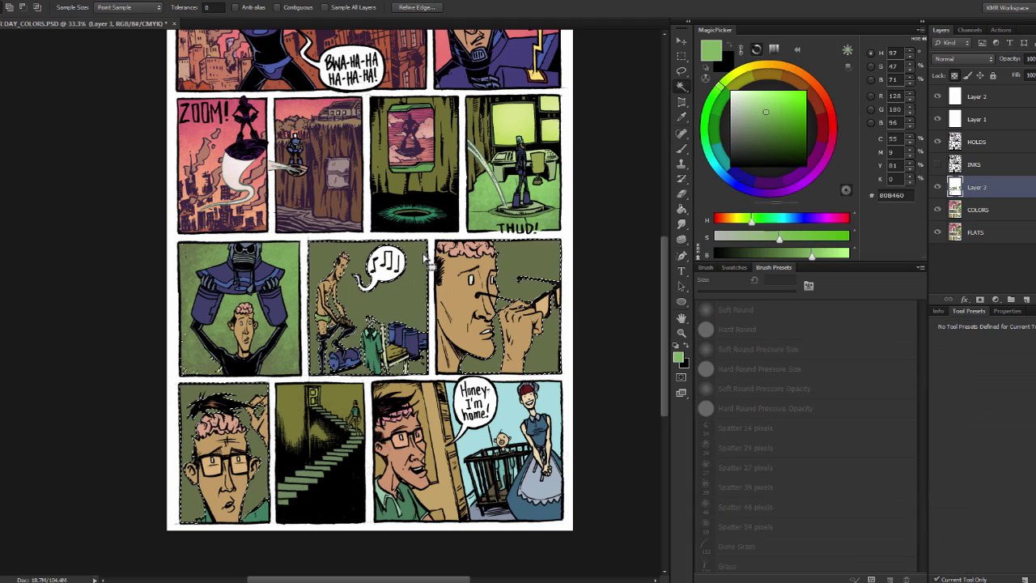
drag(425, 279, 402, 284)
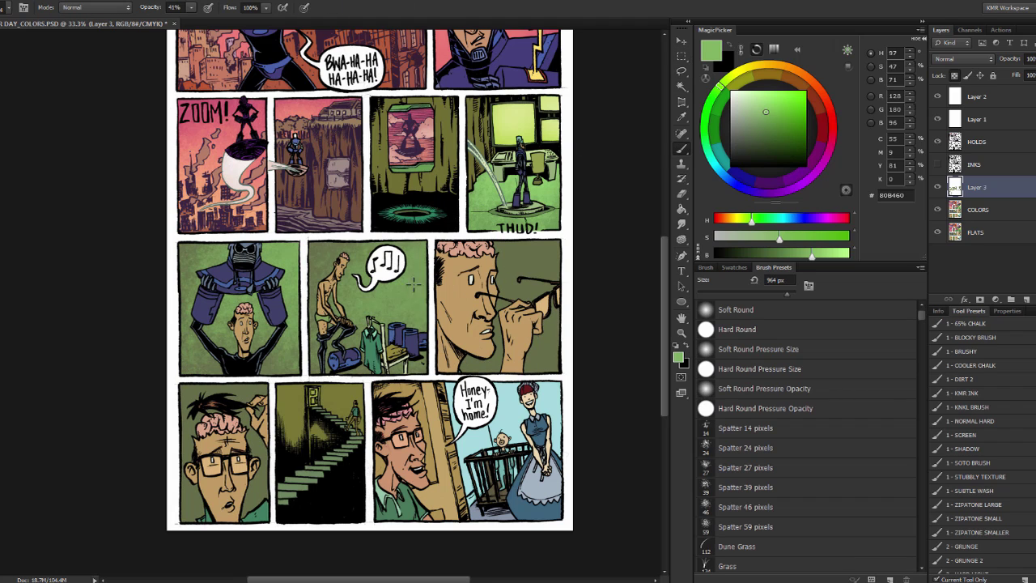
mouse_move(561, 317)
mouse_down()
mouse_move(524, 311)
mouse_move(578, 194)
mouse_up()
- Brush brighter green A4E87D onto the bottom-row glasses, staircase and doorway backgrounds, and merge the new layer into COLORS
alt+click(525, 311)
key(w)
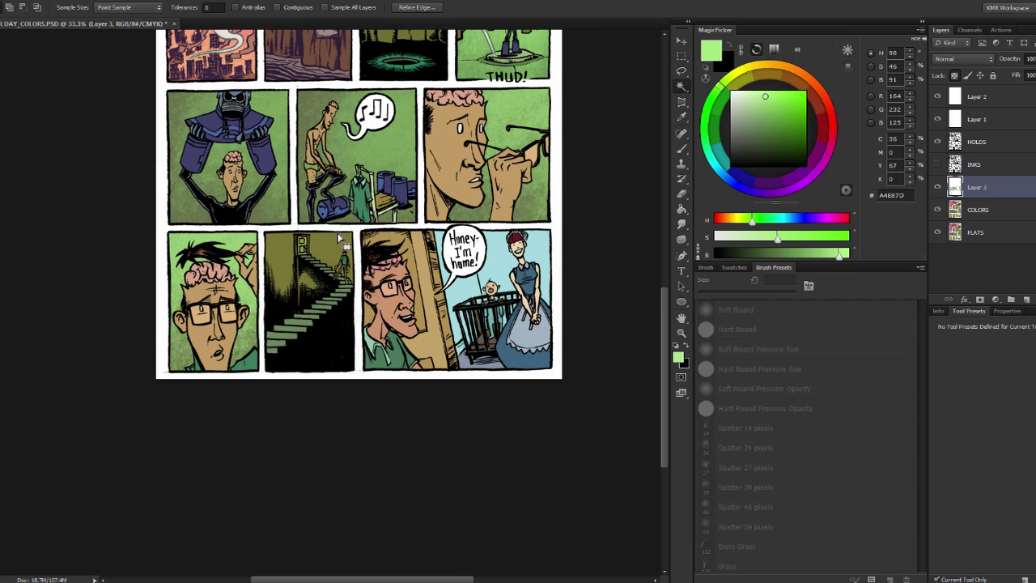
right_click(954, 187)
key(Escape)
key(b)
click(335, 247)
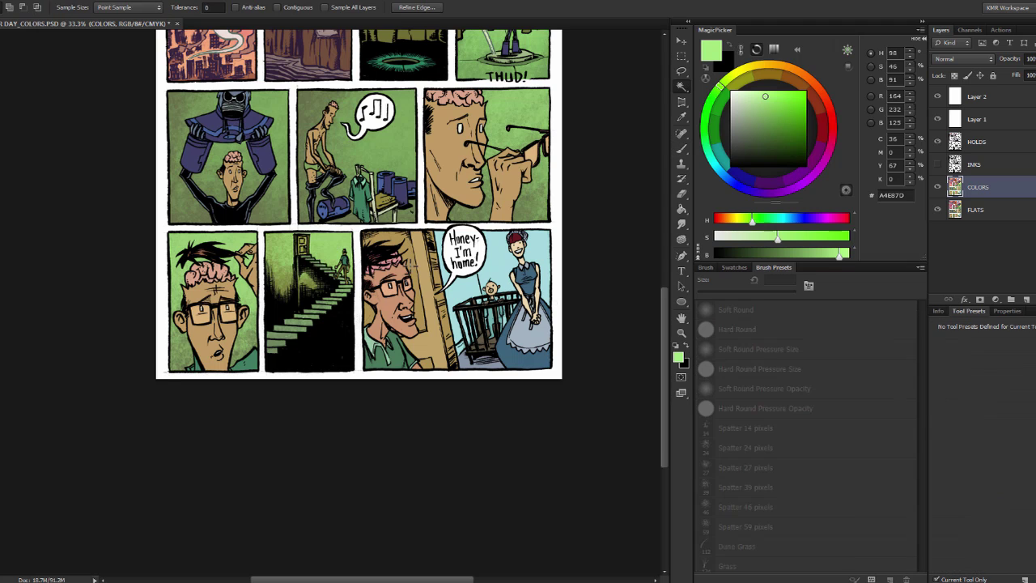
drag(424, 266, 374, 248)
drag(306, 421, 256, 464)
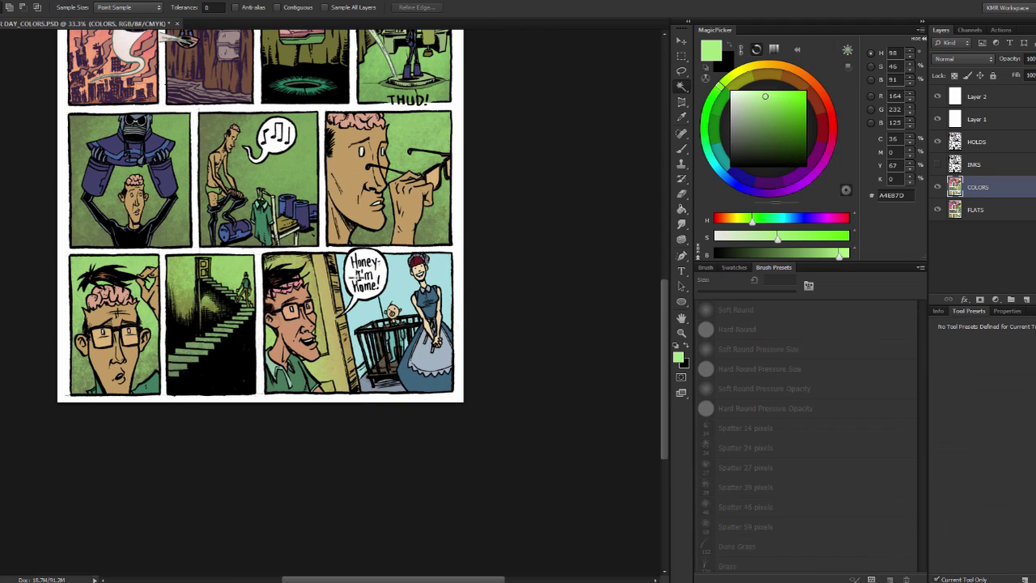
- Set the foreground color to dark purple 573659 and choose the 1 - SHADOW brush on the COLORS layer
key(alt+bracketleft)
click(784, 136)
drag(783, 138, 761, 139)
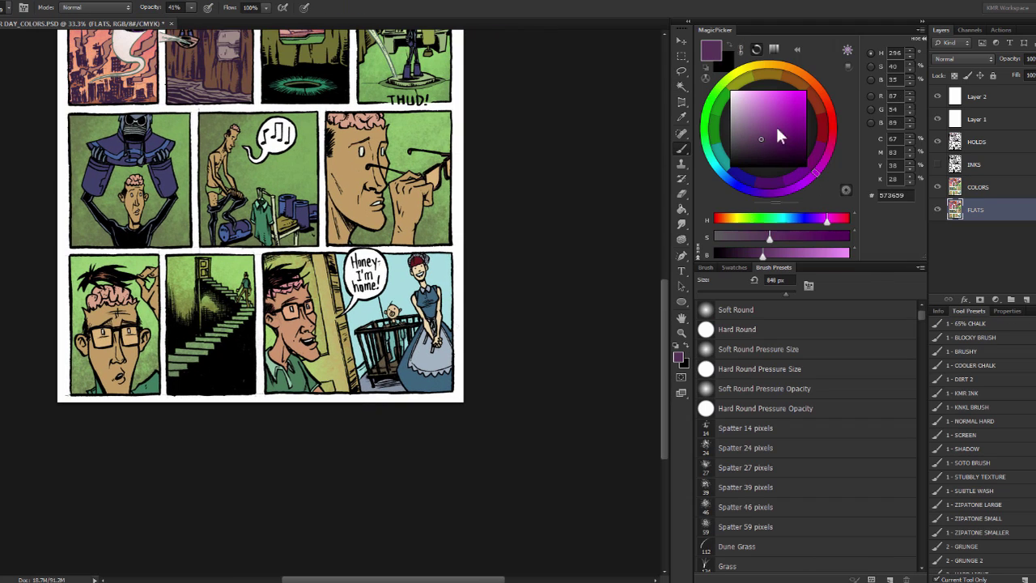
click(967, 449)
key(alt+bracketright)
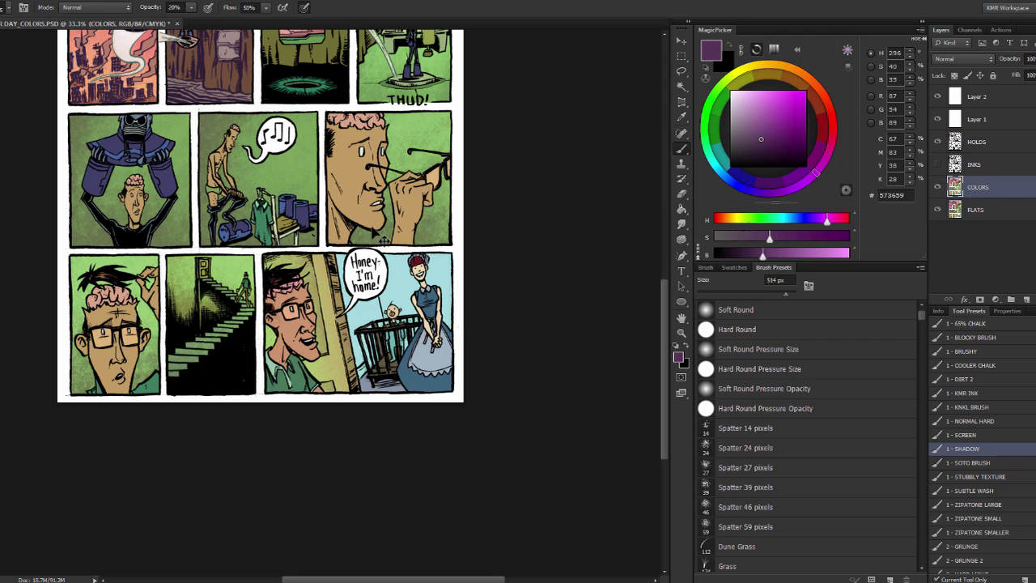
key(l)
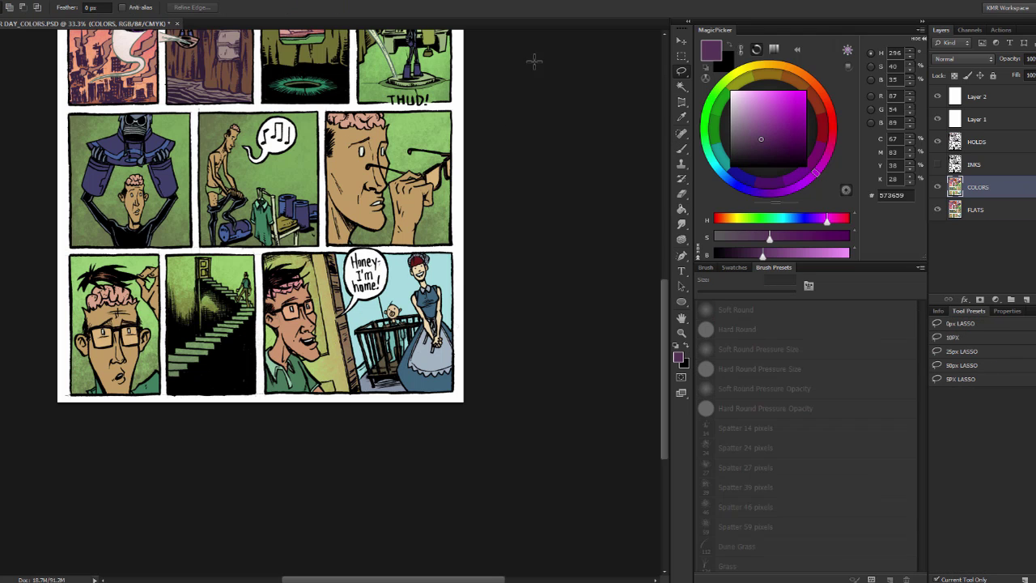
- Select the blue wall behind the crib in the last panel and brush it with light blue A3E1F7
scroll(359, 236, left, 2)
scroll(358, 236, up, 1)
scroll(418, 264, up, 4)
scroll(418, 264, down, 4)
key(ctrl+l)
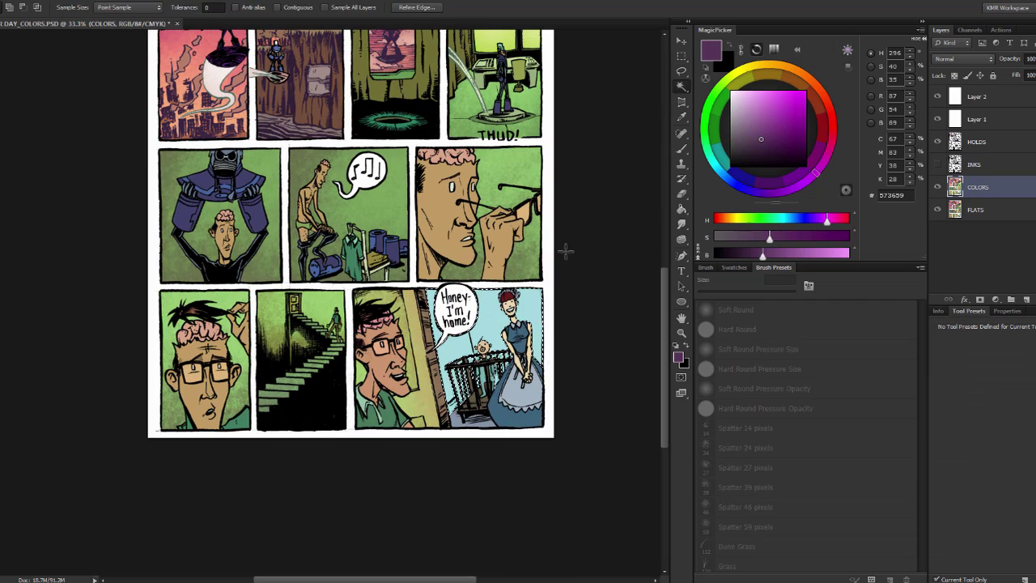
key(Escape)
key(b)
alt+click(465, 343)
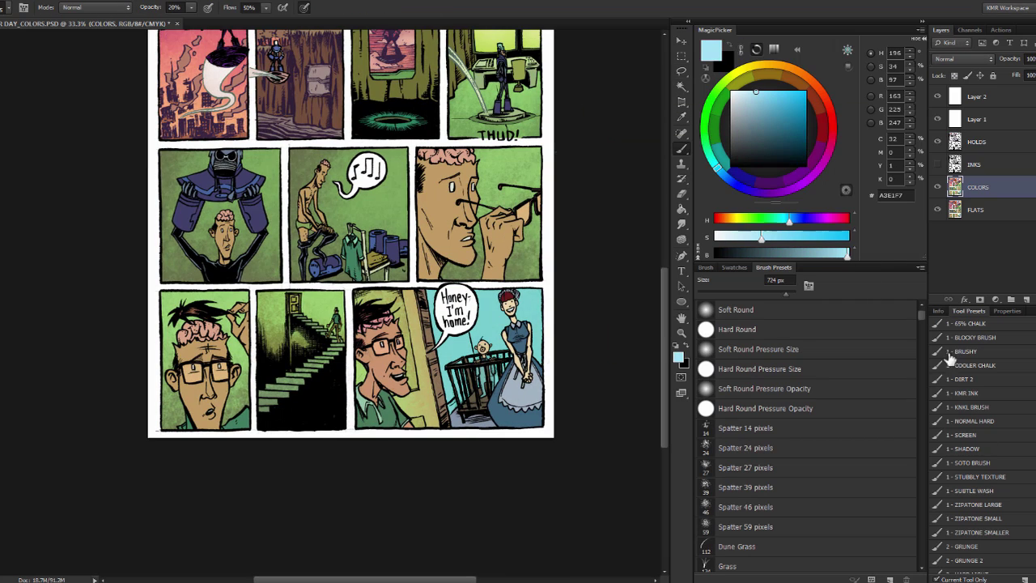
key(ctrl+minus)
key(z)
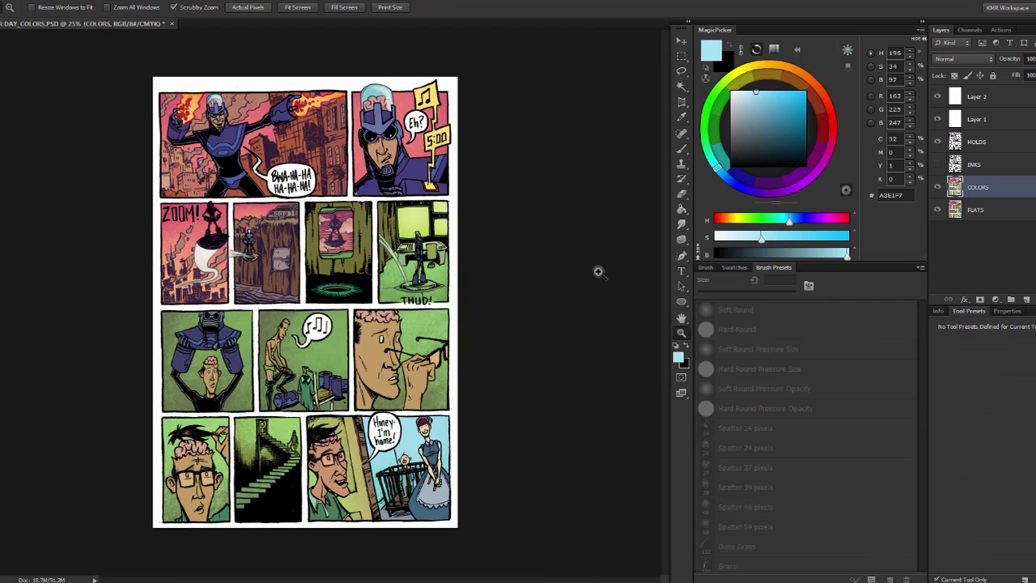
- Sample flame orange FFAF47 in the first panel, choose the 1 - COOLER CHALK brush and undo the newly added layer
click(374, 152)
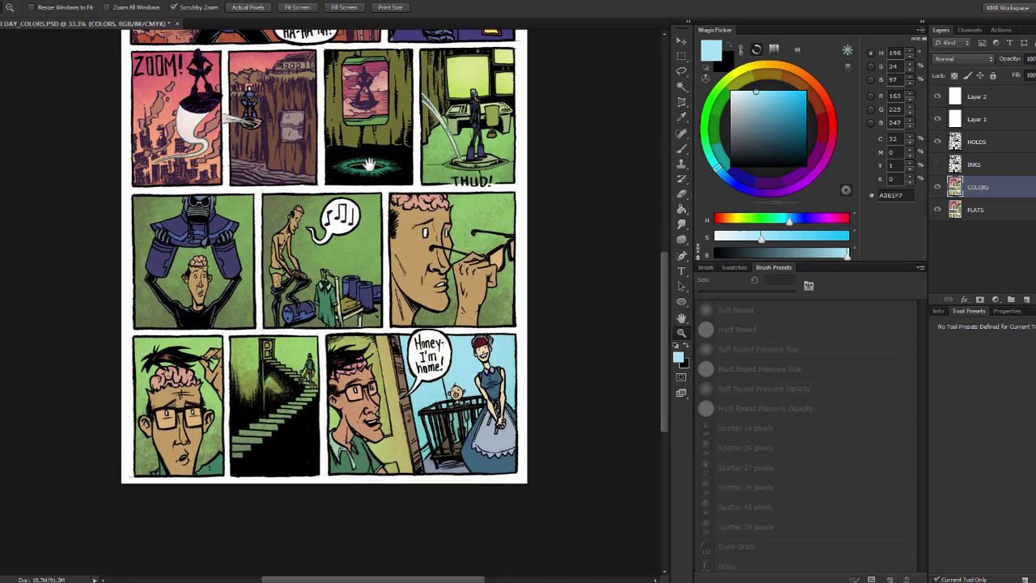
click(368, 164)
click(342, 176)
key(w)
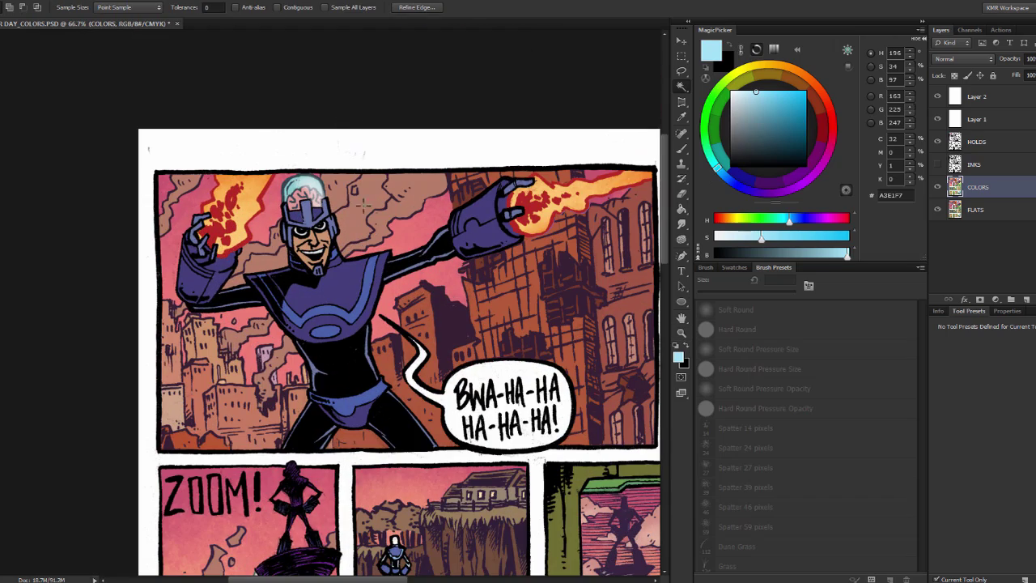
key(b)
key(ctrl+alt+shift+n)
alt+click(250, 189)
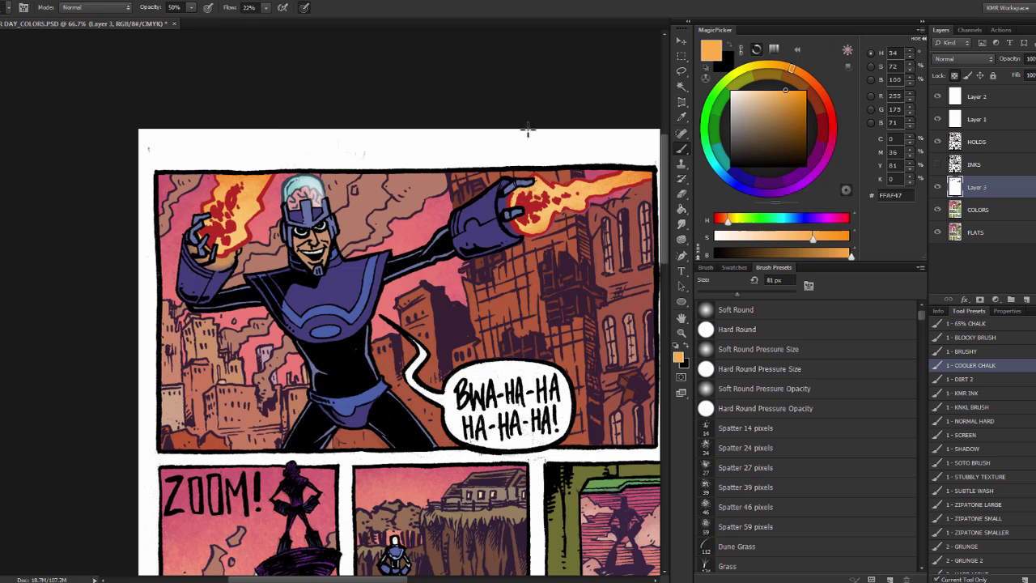
key(ctrl+z)
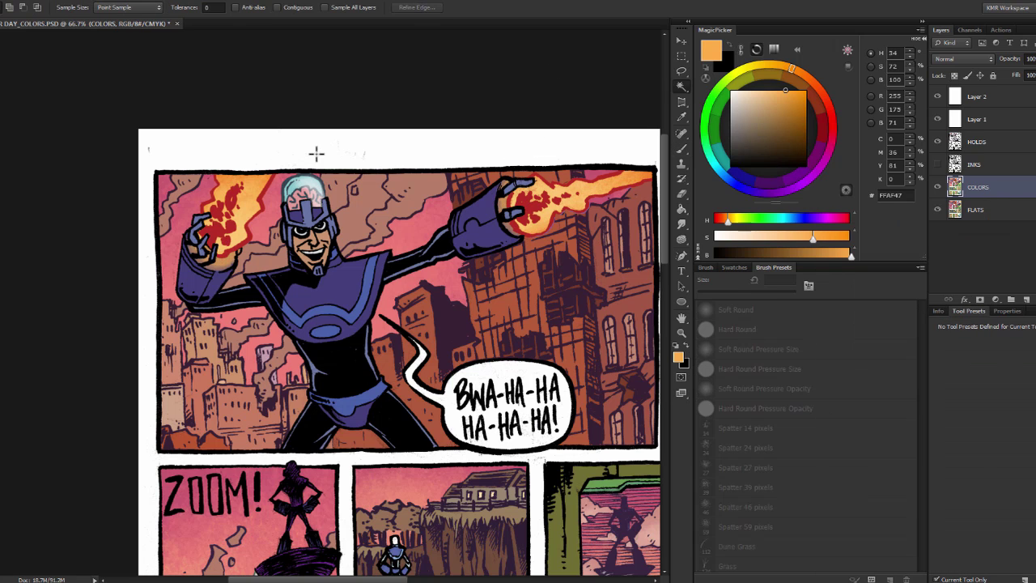
- Brush flame orange FFAF47 rim highlights onto the laughing villain's helmet, shoulder and arms in the first panel
scroll(216, 231, up, 1)
drag(234, 182, 189, 182)
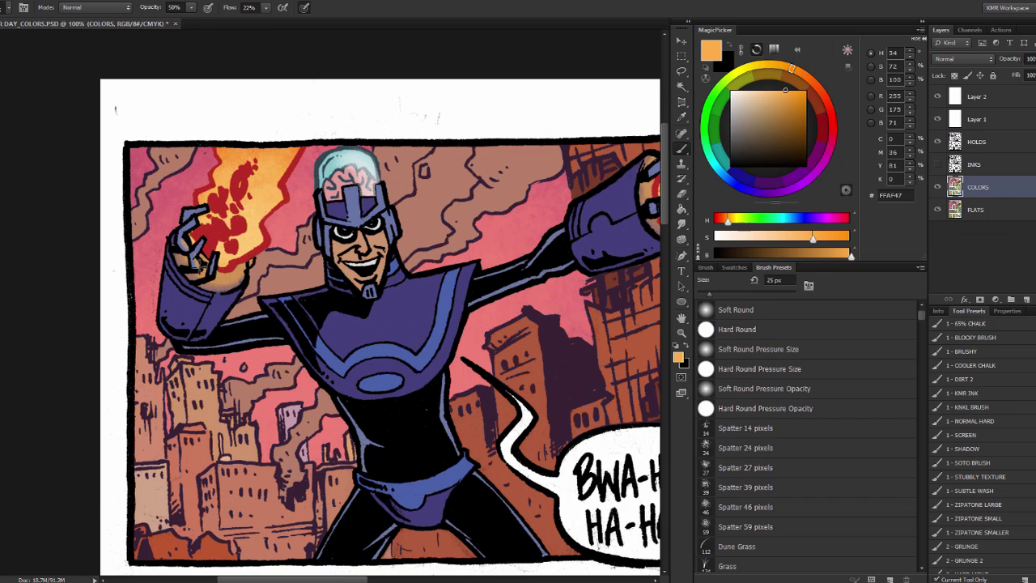
scroll(215, 255, right, 5)
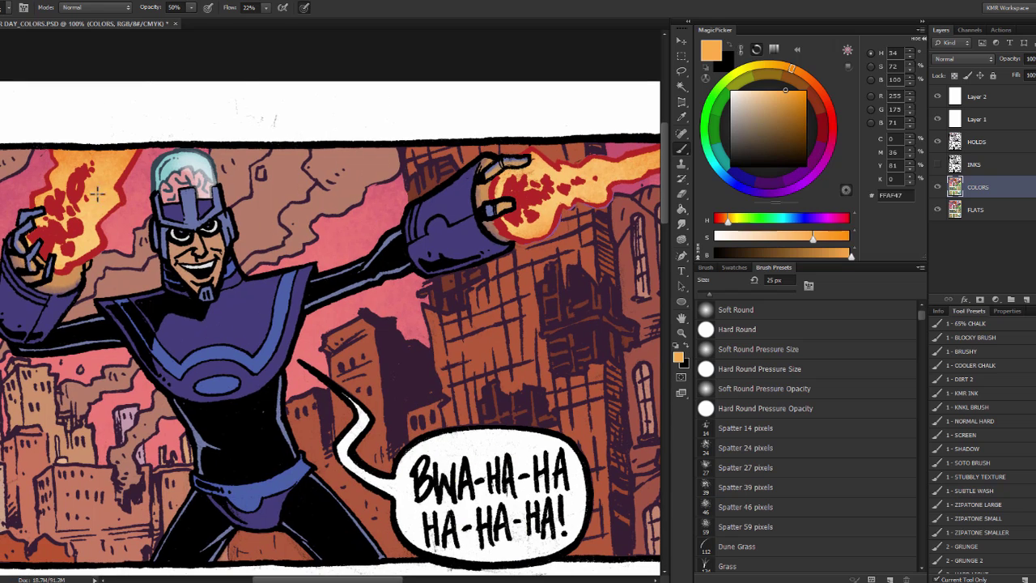
key(alt)
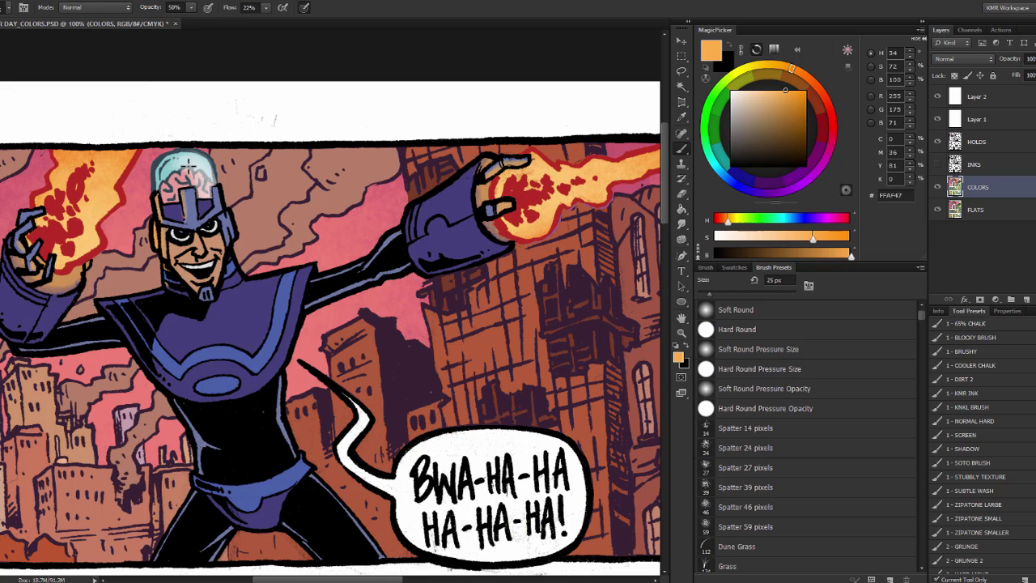
scroll(202, 200, up, 2)
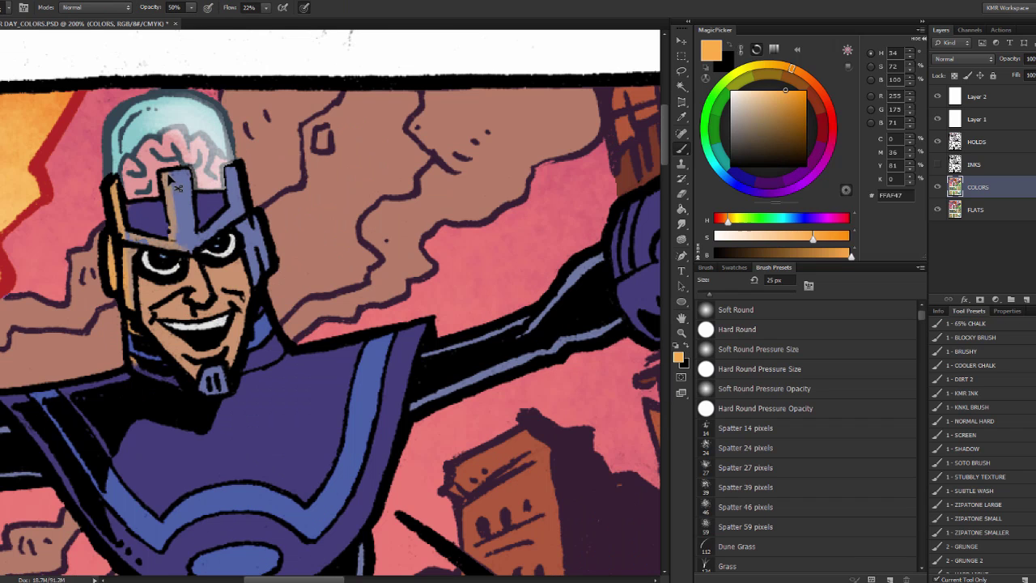
key(alt)
drag(128, 206, 162, 230)
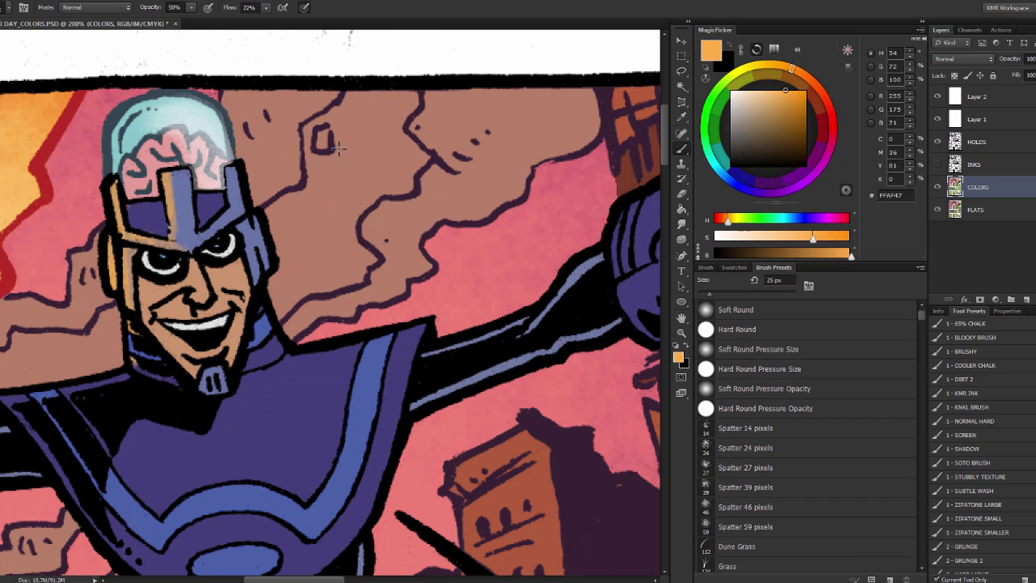
key(ctrl+space)
mouse_move(338, 148)
mouse_down()
mouse_move(300, 146)
mouse_move(317, 134)
mouse_up()
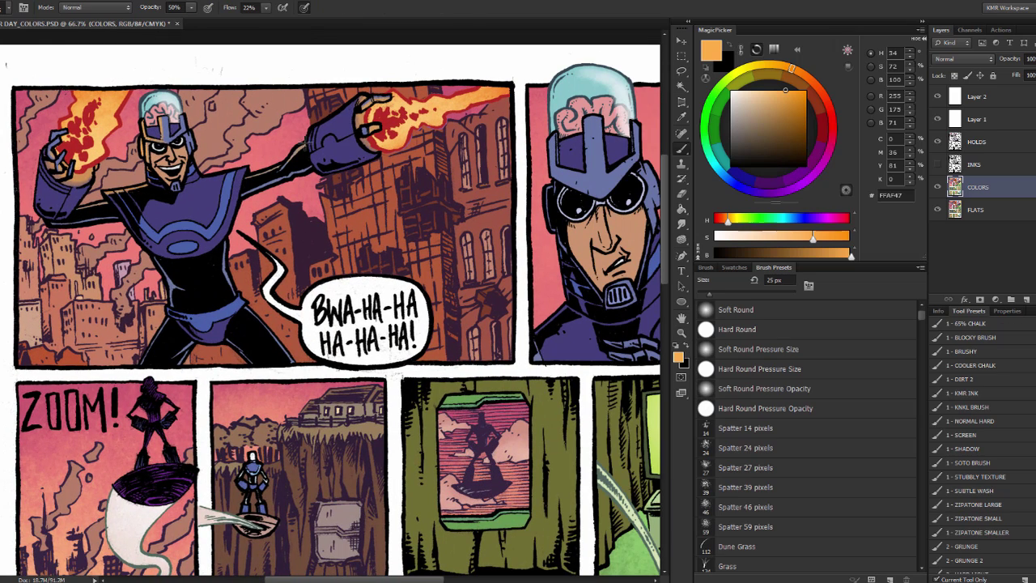
key(ctrl+plus)
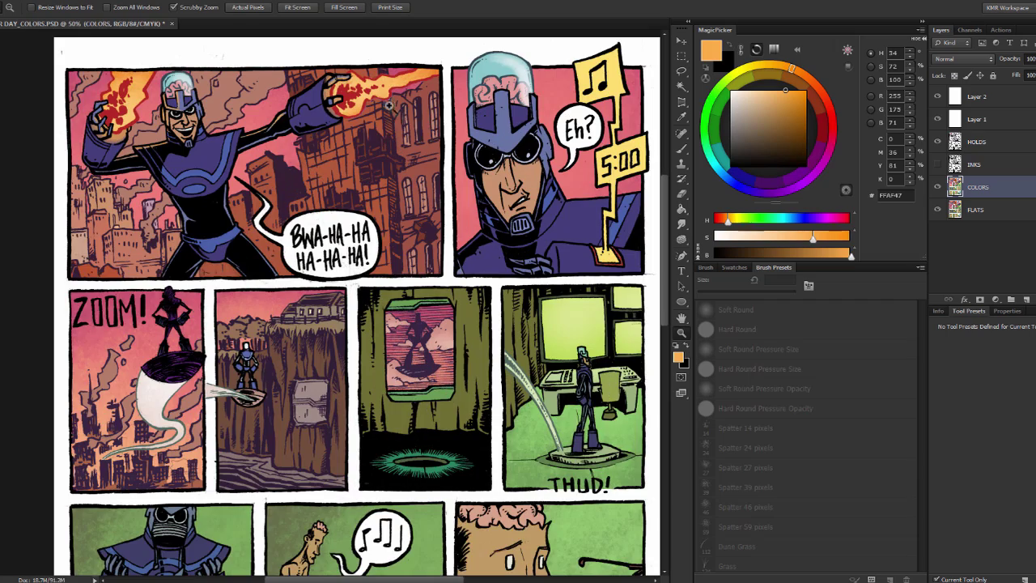
scroll(385, 180, down, 2)
key(ctrl+minus)
- Lasso the highlight areas of the laughing villain's face on a new layer and color them warm yellow FCD27E
key(l)
scroll(175, 169, up, 5)
key(ctrl+shift+alt+n)
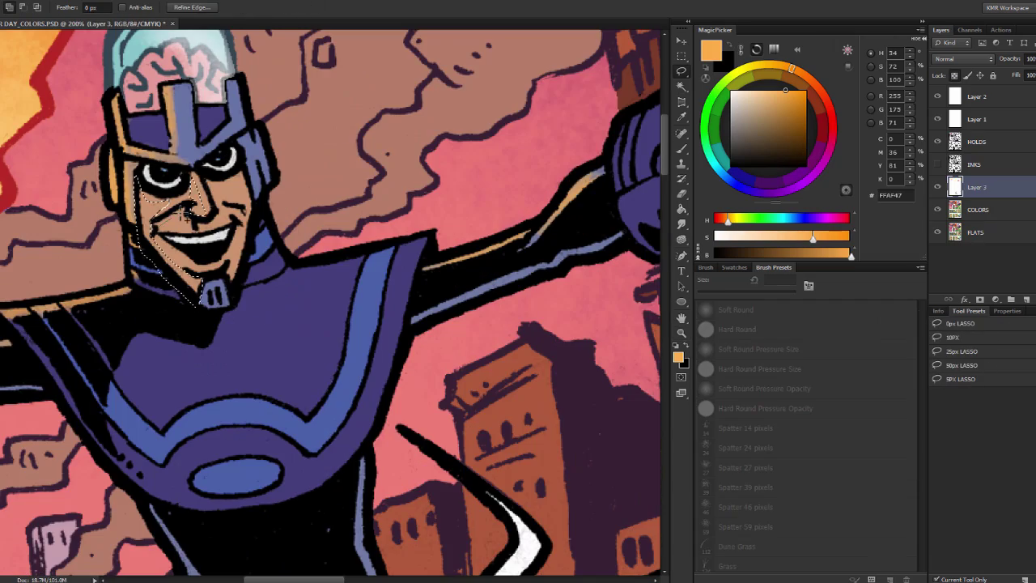
mouse_move(192, 248)
mouse_down()
mouse_move(218, 257)
mouse_move(177, 241)
mouse_move(174, 257)
mouse_move(166, 194)
mouse_move(146, 204)
mouse_move(174, 182)
mouse_up()
key(b)
scroll(174, 182, down, 3)
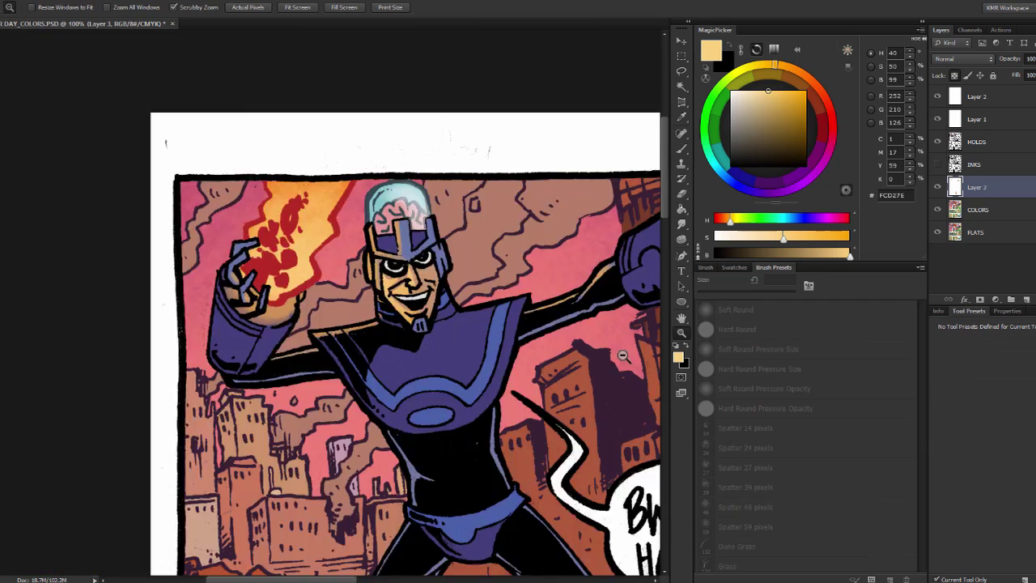
- Lasso the lit areas of the villain's face in the second panel and brush them with warm yellow FCD27E
scroll(526, 550, up, 2)
key(l)
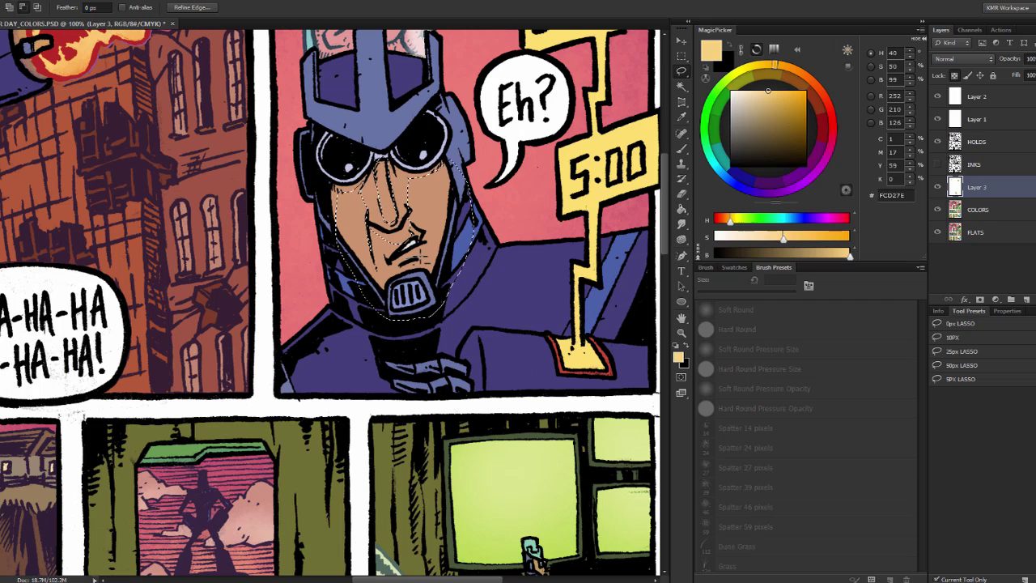
key(b)
mouse_move(356, 203)
mouse_down()
mouse_move(389, 234)
mouse_move(429, 251)
mouse_up()
key(z)
scroll(499, 217, down, 2)
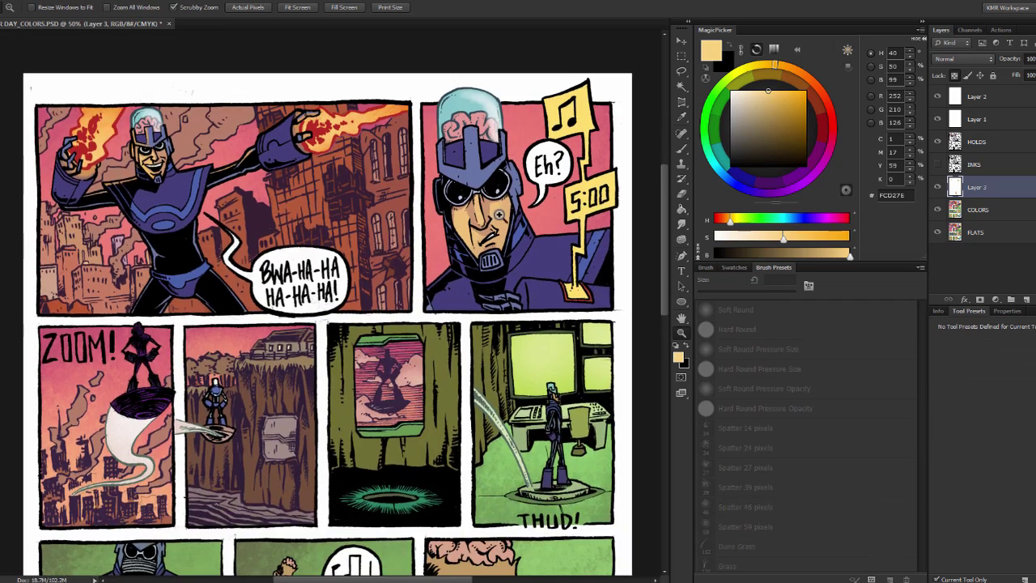
click(500, 214)
- Set the foreground color to pale cream FCE1BB and merge the face highlight layer down into COLORS
key(b)
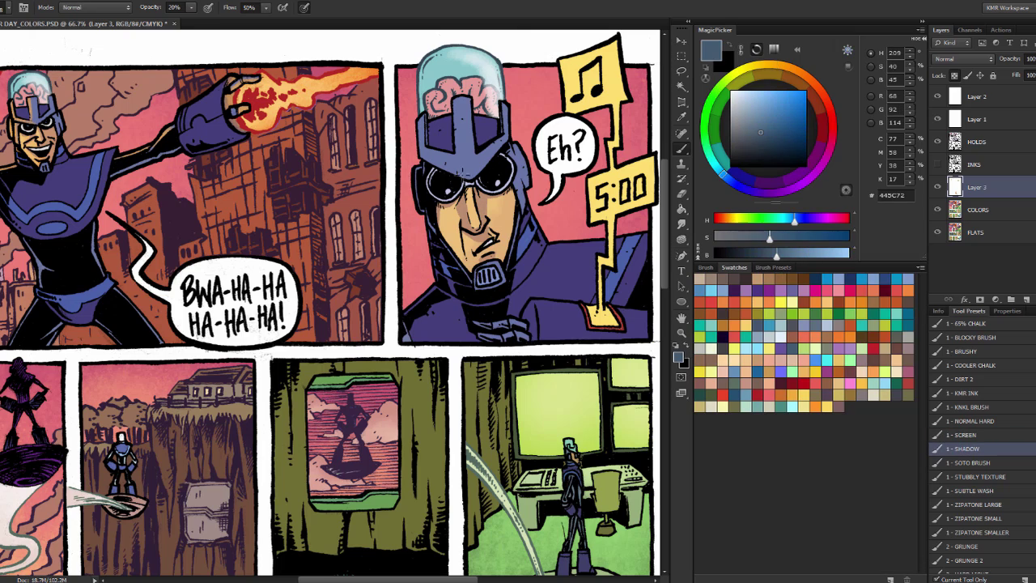
scroll(490, 220, up, 1)
click(787, 66)
drag(760, 101, 750, 91)
click(680, 332)
scroll(394, 219, down, 3)
click(453, 162)
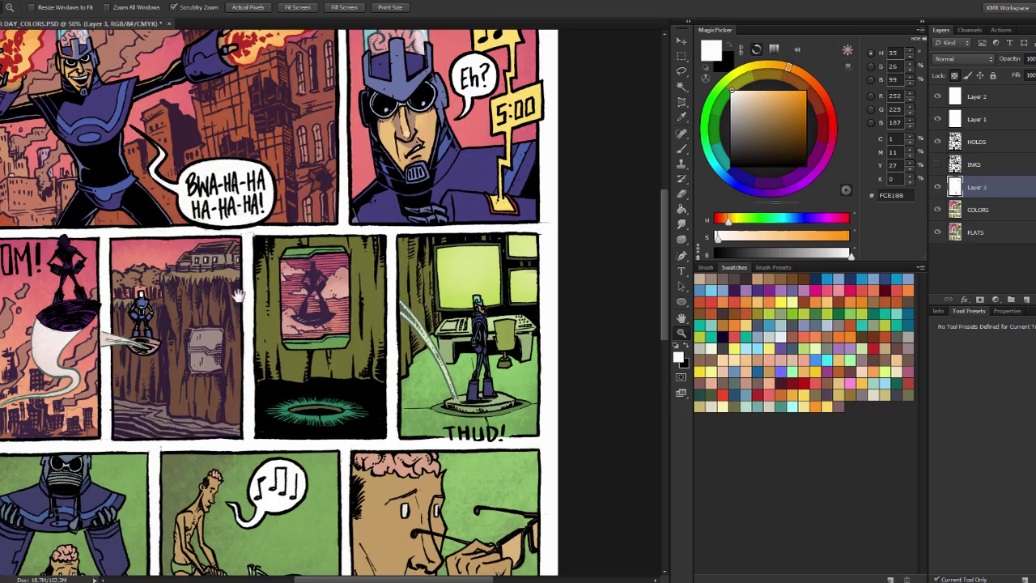
scroll(453, 162, down, 3)
scroll(453, 162, up, 3)
key(w)
right_click(983, 187)
click(882, 446)
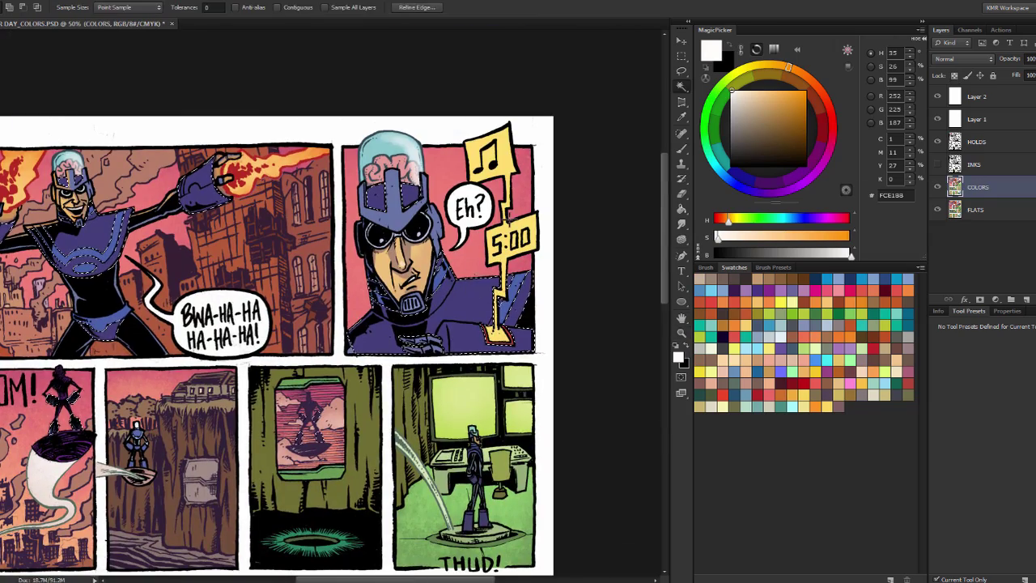
- Brush violet-blue 6D60DB highlights onto the villain's shoulder and forearm armor in the second panel with the 1 - COOLER CHALK brush
key(b)
click(770, 99)
click(734, 180)
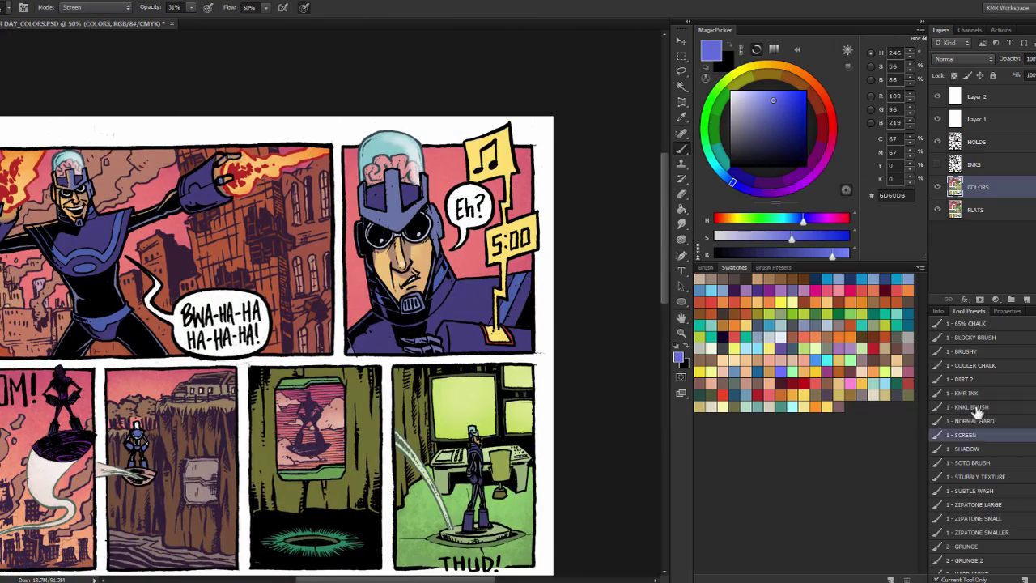
click(971, 365)
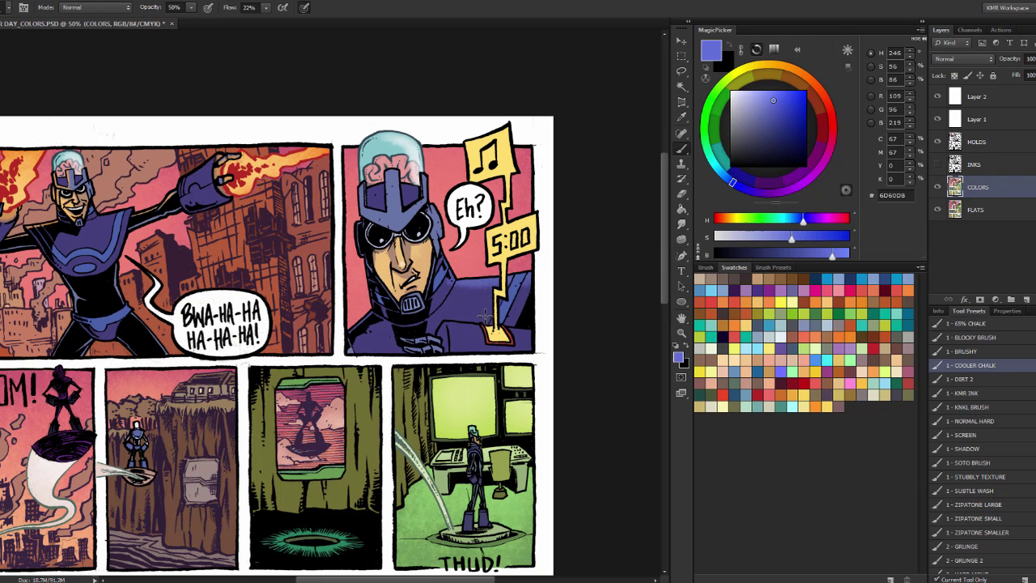
scroll(486, 315, up, 1)
key(l)
drag(557, 330, 425, 364)
key(w)
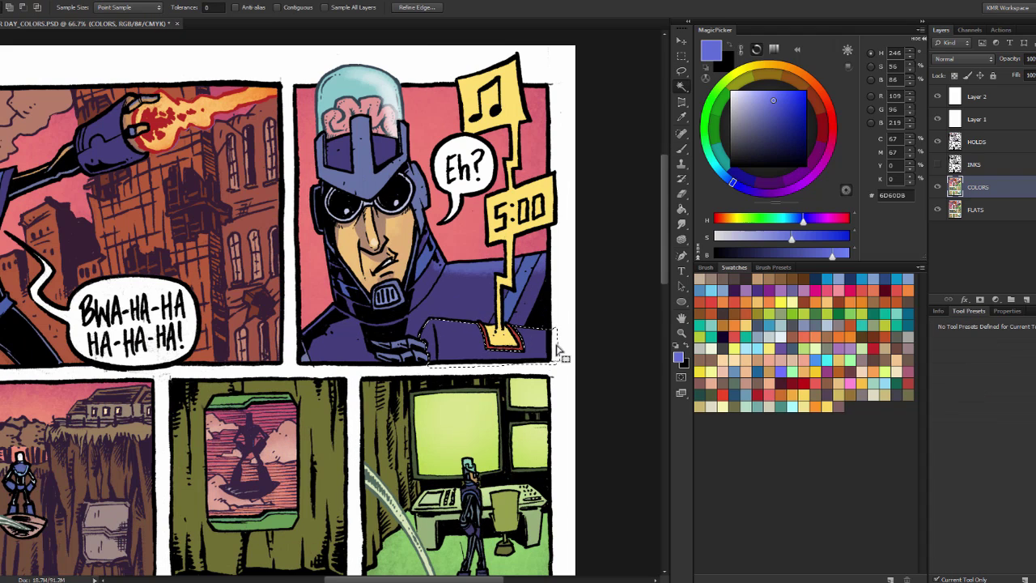
key(b)
key(ctrl+d)
key(w)
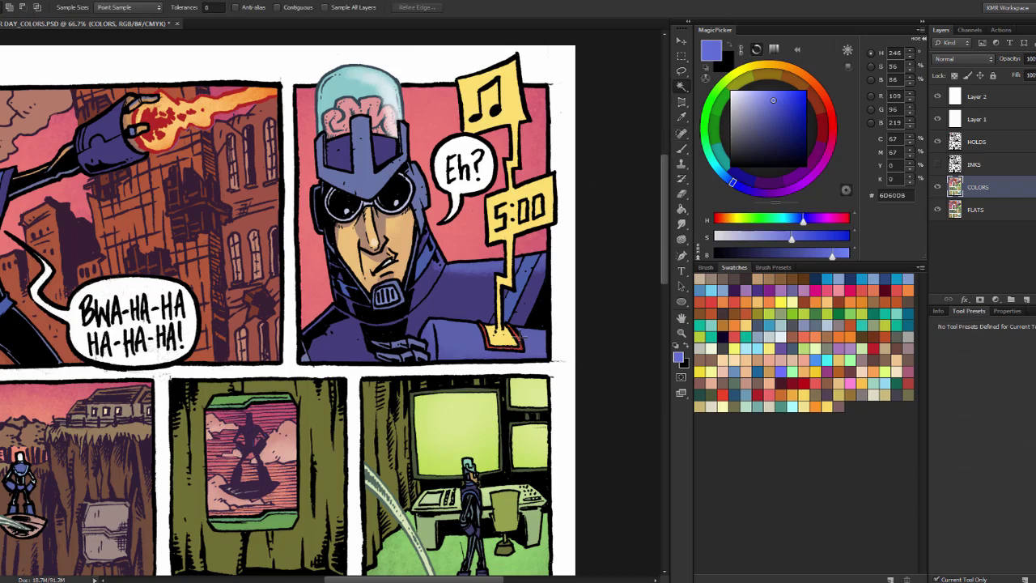
key(ctrl+u)
key(Escape)
- Brush light green ADED82 reflected light onto the raised collar armor and gauntlets in the third row's first panel
key(z)
scroll(434, 163, down, 2)
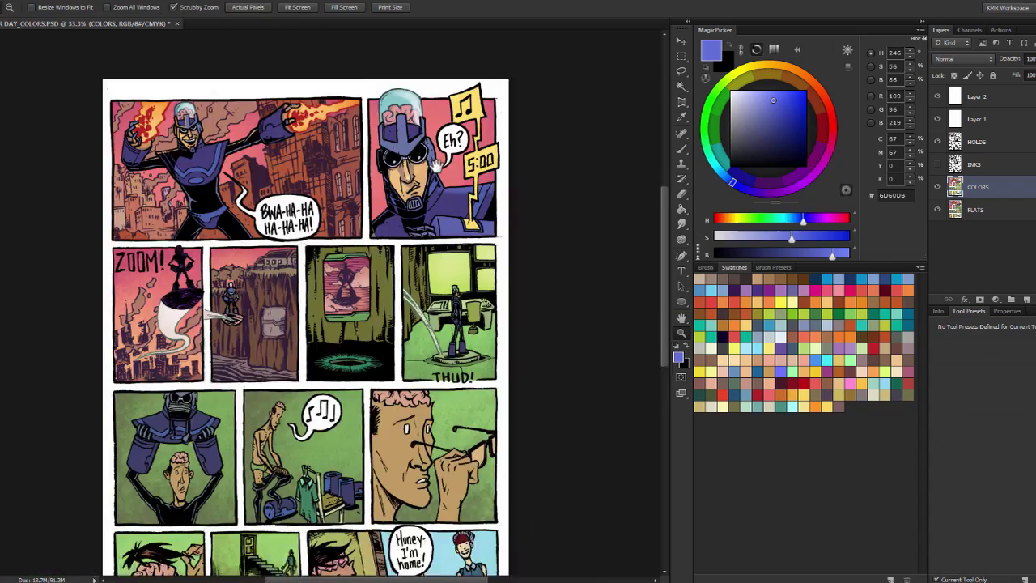
click(209, 300)
key(b)
alt+click(137, 356)
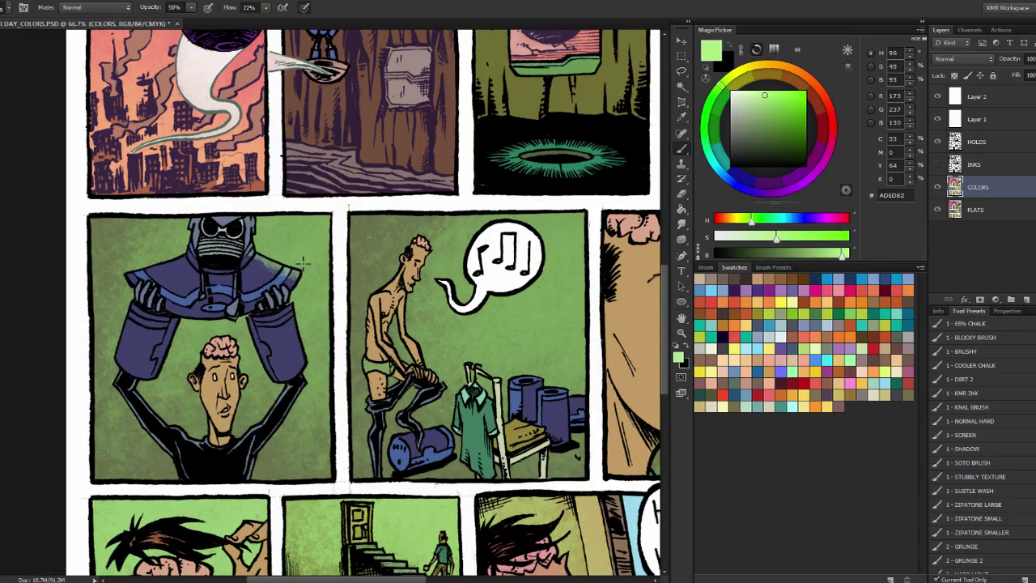
drag(293, 304, 279, 368)
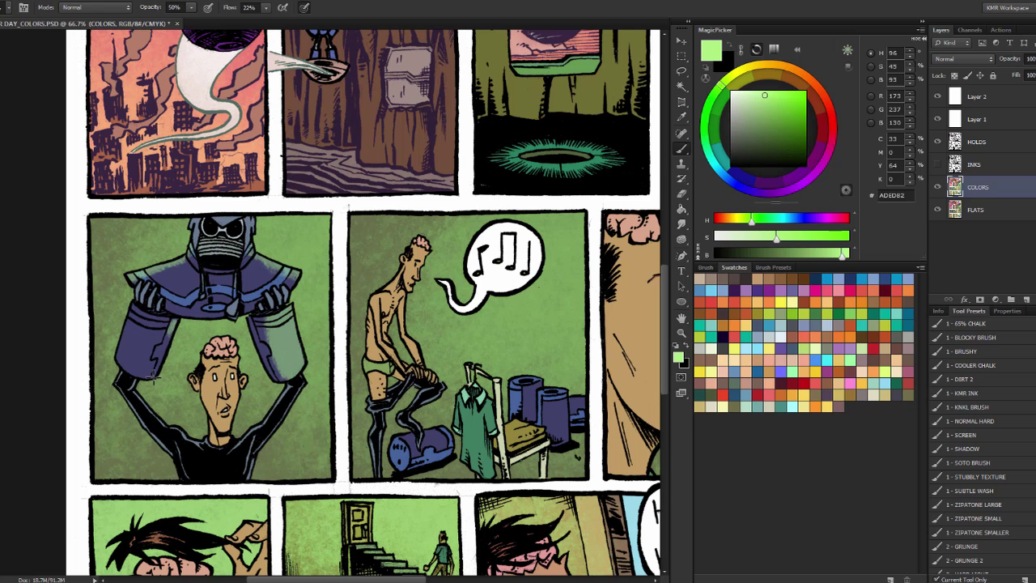
drag(154, 375, 20, 316)
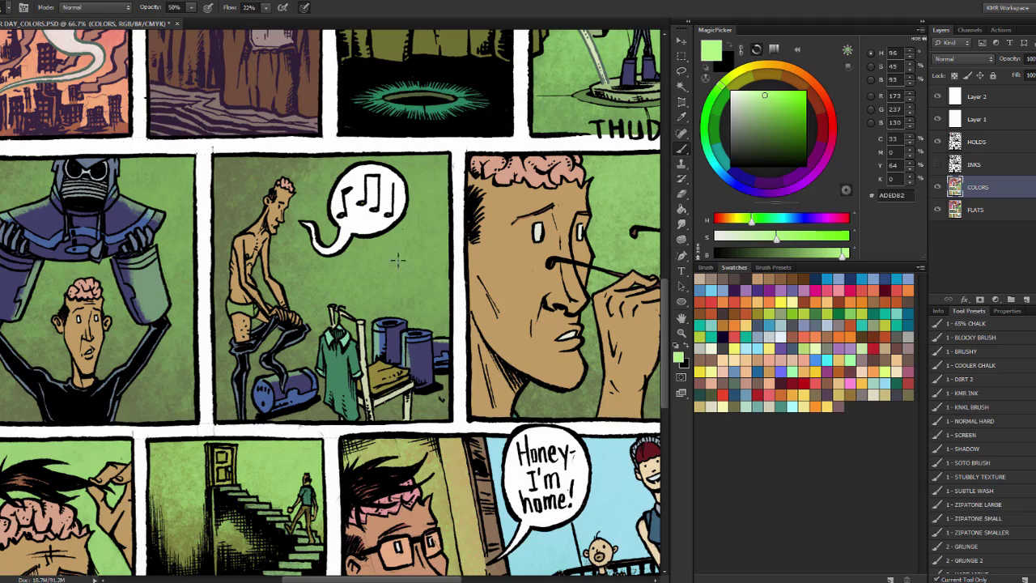
- Recolor the undressing man's green underwear to off-white in the third row's middle panel
key(w)
scroll(397, 259, down, 3)
scroll(275, 284, up, 4)
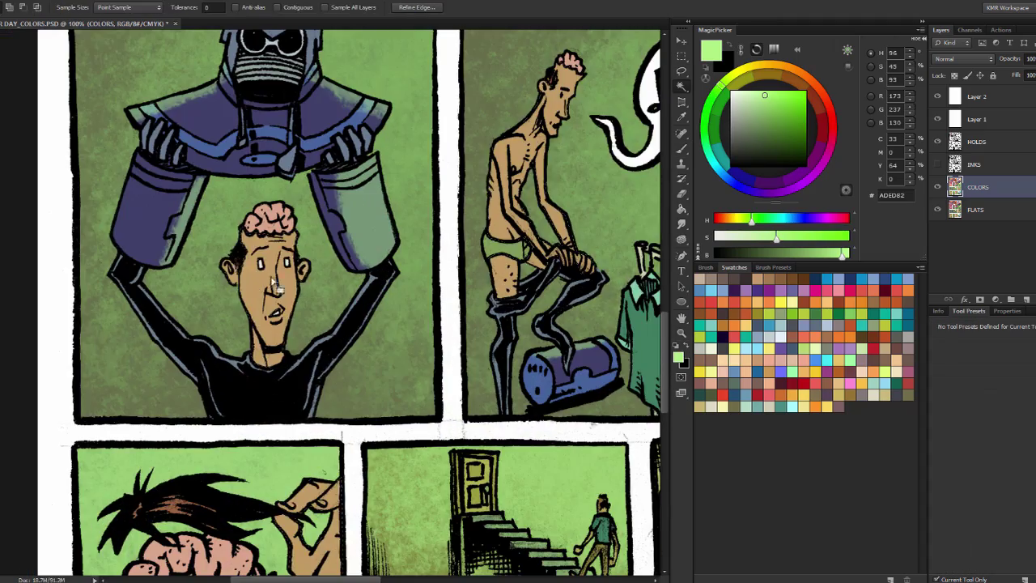
key(ctrl+u)
key(Escape)
scroll(620, 307, down, 4)
key(ctrl+d)
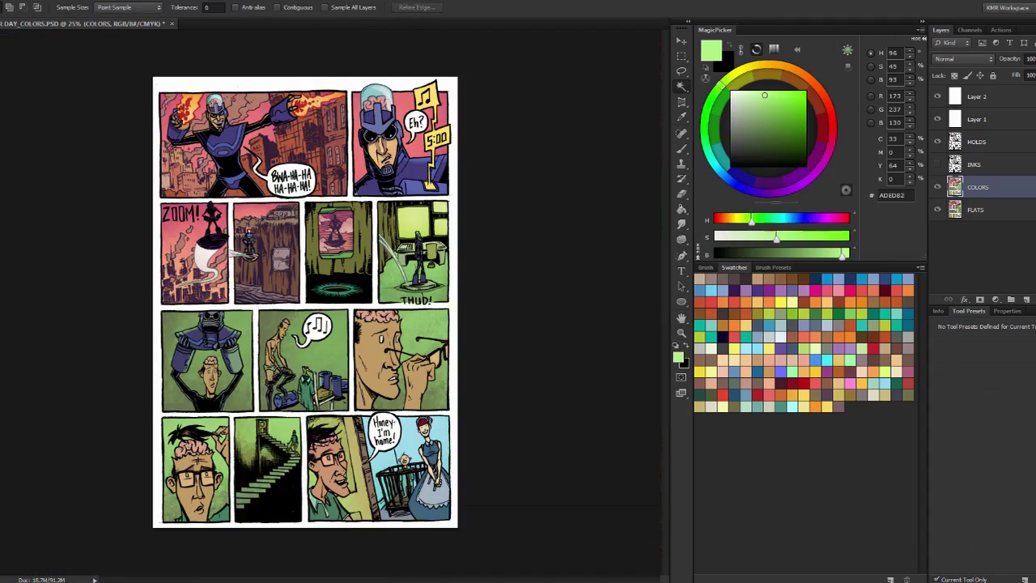
key(ctrl+u)
key(Escape)
scroll(227, 372, up, 4)
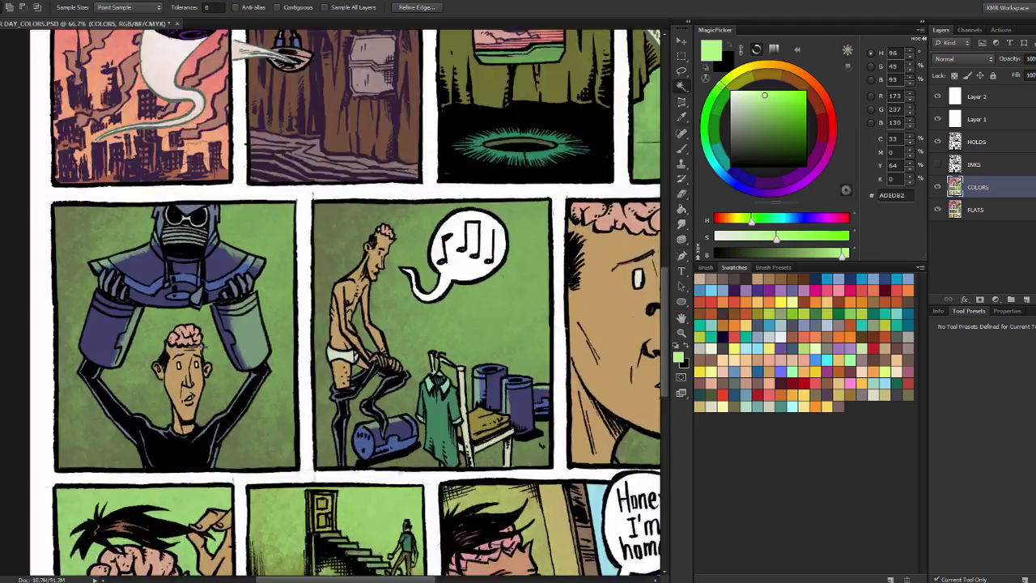
- Brush pale pink FAD6C3 highlights onto the exposed brains in the lower two rows with the 1 - COOLER CHALK brush
key(b)
scroll(356, 323, down, 3)
click(971, 365)
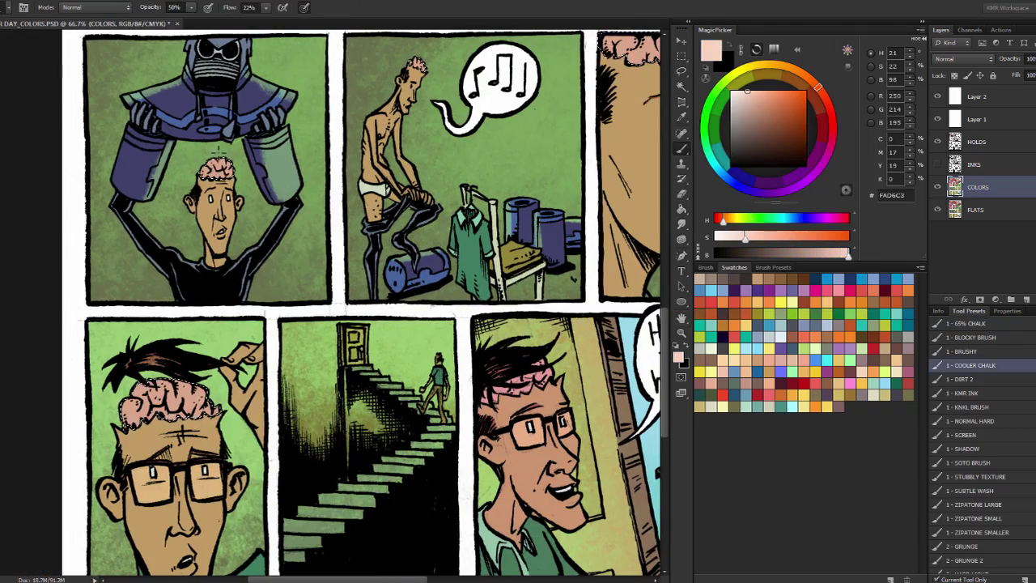
scroll(218, 151, up, 2)
scroll(218, 151, down, 4)
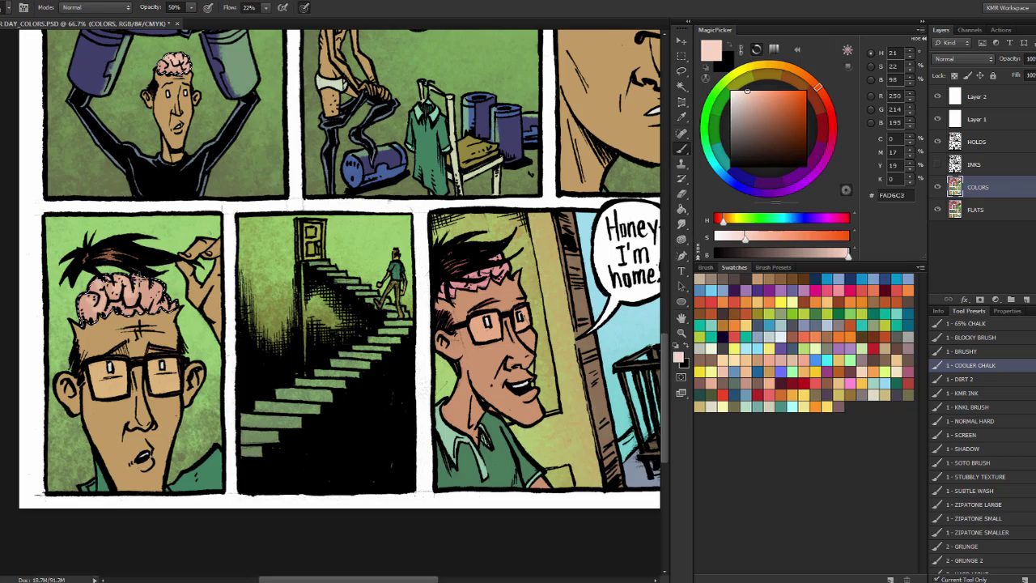
scroll(331, 268, down, 2)
scroll(330, 267, up, 2)
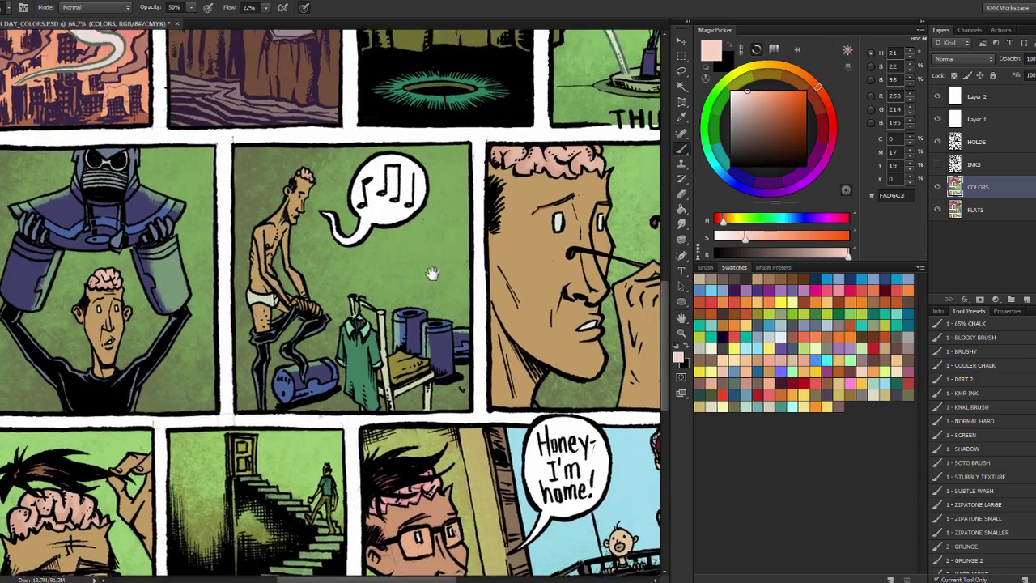
- Lasso highlight shapes on the face under the raised armor on a new layer and brush them with light tan EBCF94
key(ctrl+shift+alt+n)
scroll(139, 166, up, 2)
key(l)
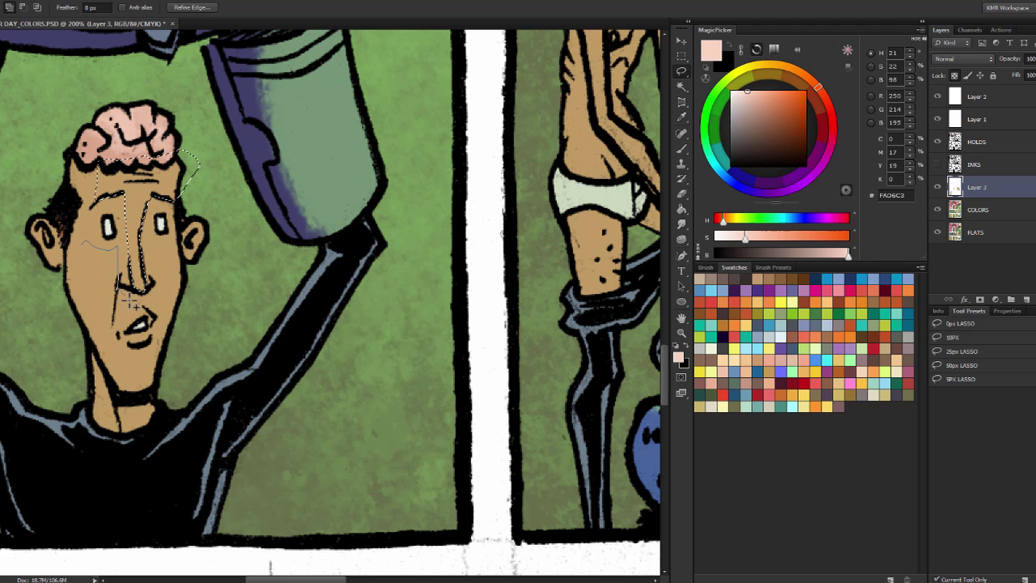
drag(104, 362, 101, 259)
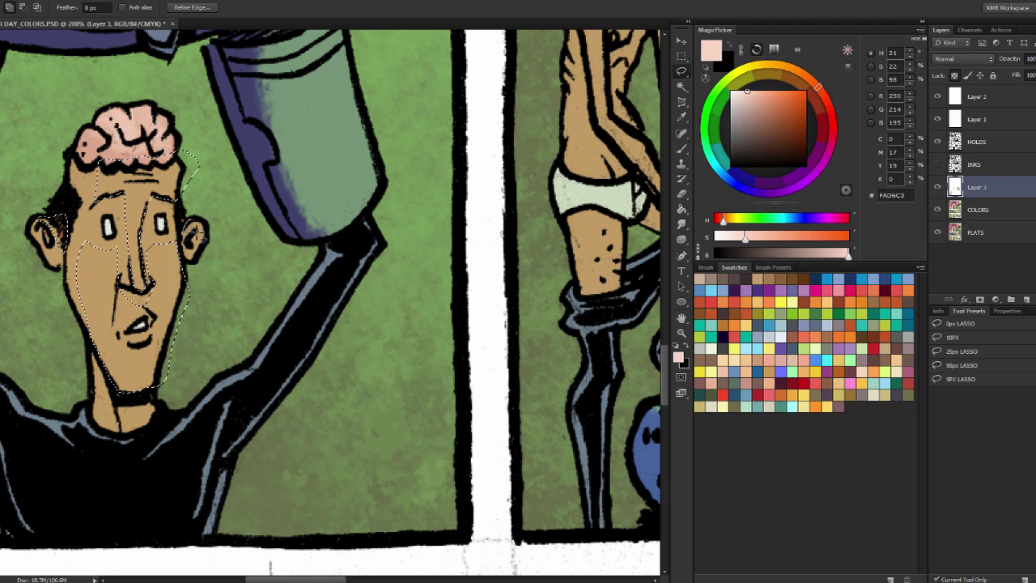
key(b)
key(ctrl+minus)
key(ctrl+minus)
click(761, 103)
drag(761, 104, 758, 96)
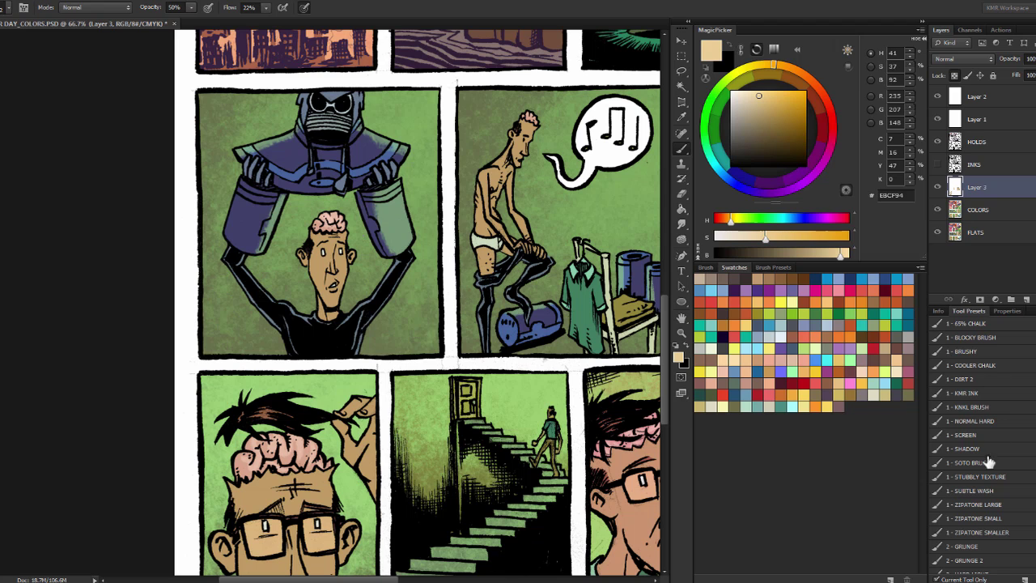
click(989, 363)
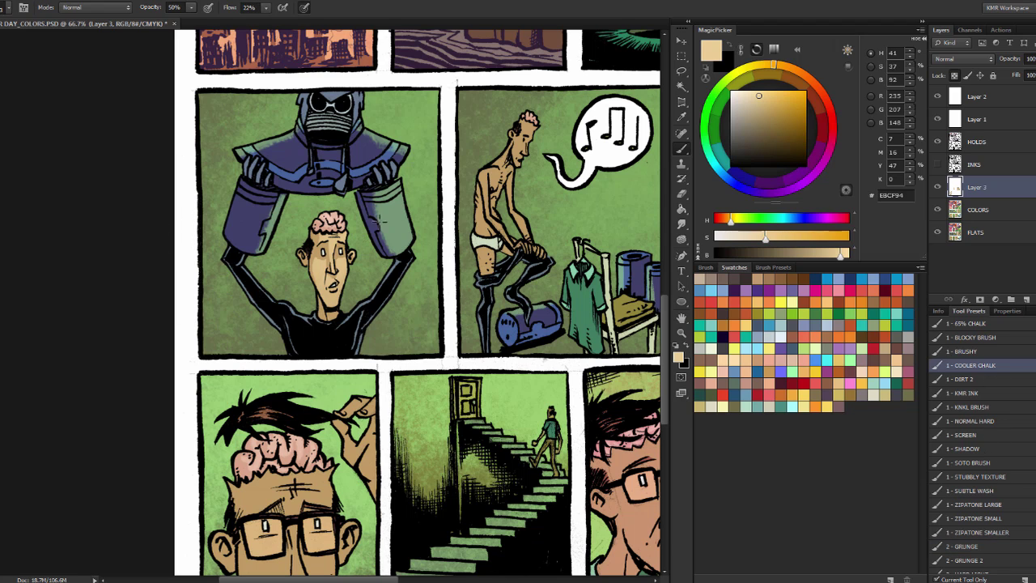
- Lasso highlight shapes on the undressing man's torso and arms and color them light tan EBCF94
key(ctrl+plus)
key(l)
key(alt+BackSpace)
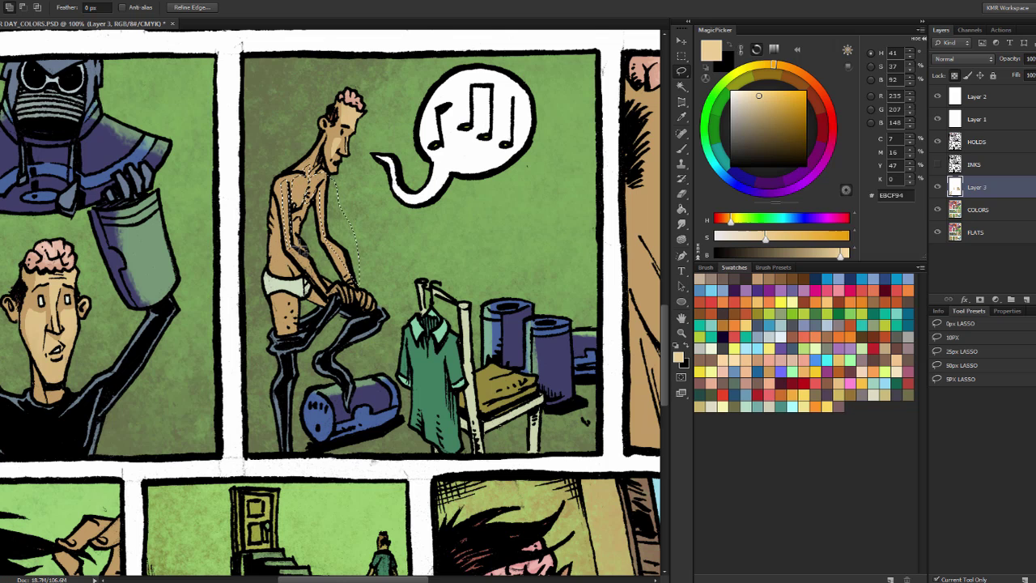
key(b)
key(ctrl+d)
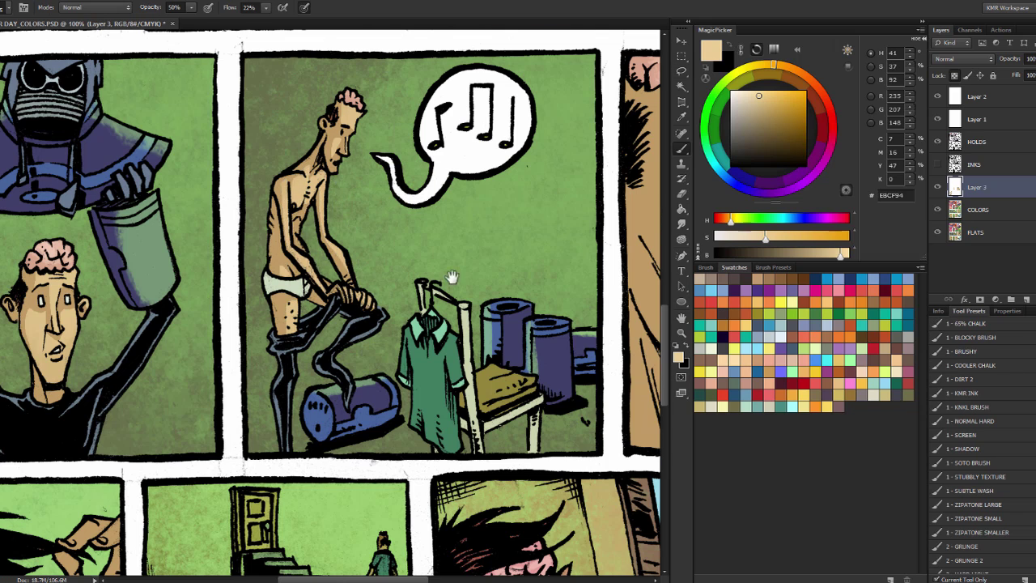
- Lasso highlight shapes on the face and hand in the third row's last panel and color them light tan EBCF94
drag(451, 276, 22, 317)
key(l)
drag(228, 136, 220, 210)
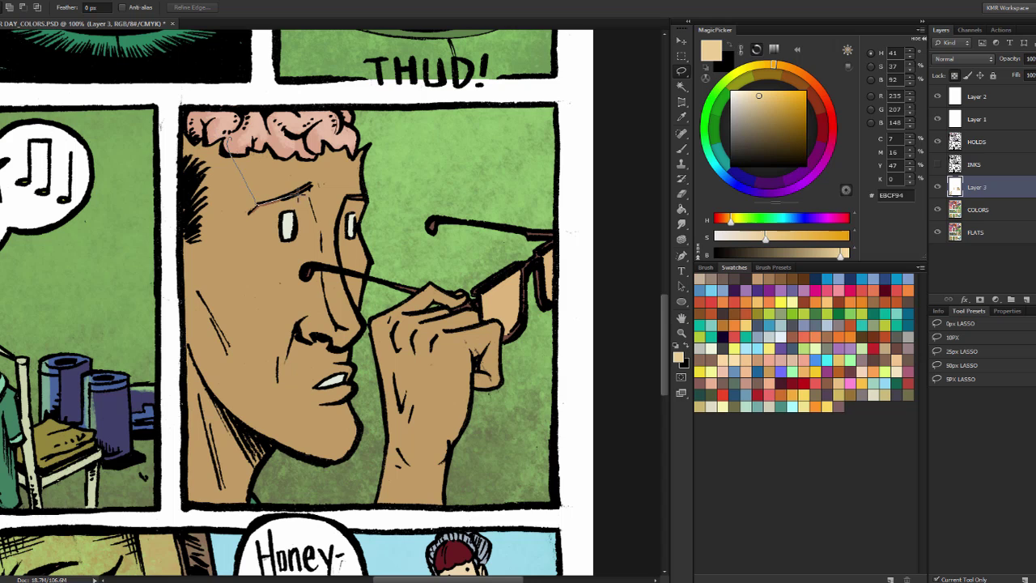
mouse_move(361, 328)
mouse_down()
mouse_move(354, 233)
mouse_move(380, 125)
mouse_up()
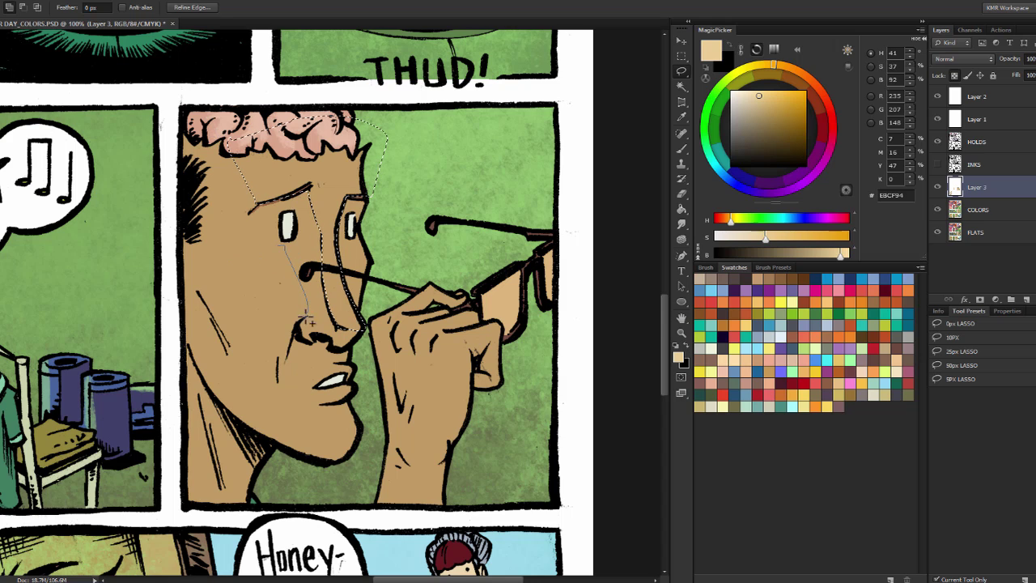
drag(236, 251, 299, 255)
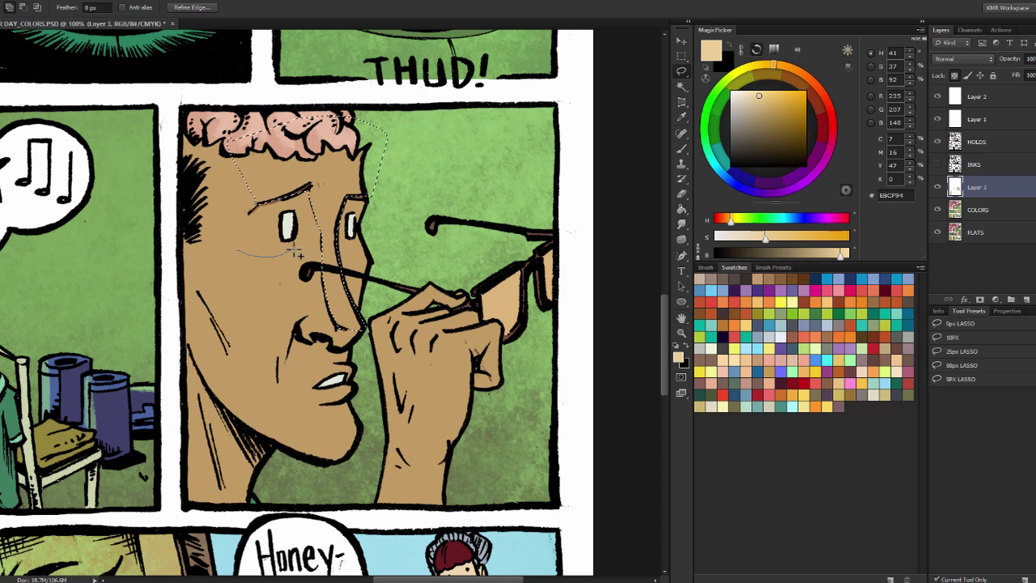
drag(210, 293, 217, 257)
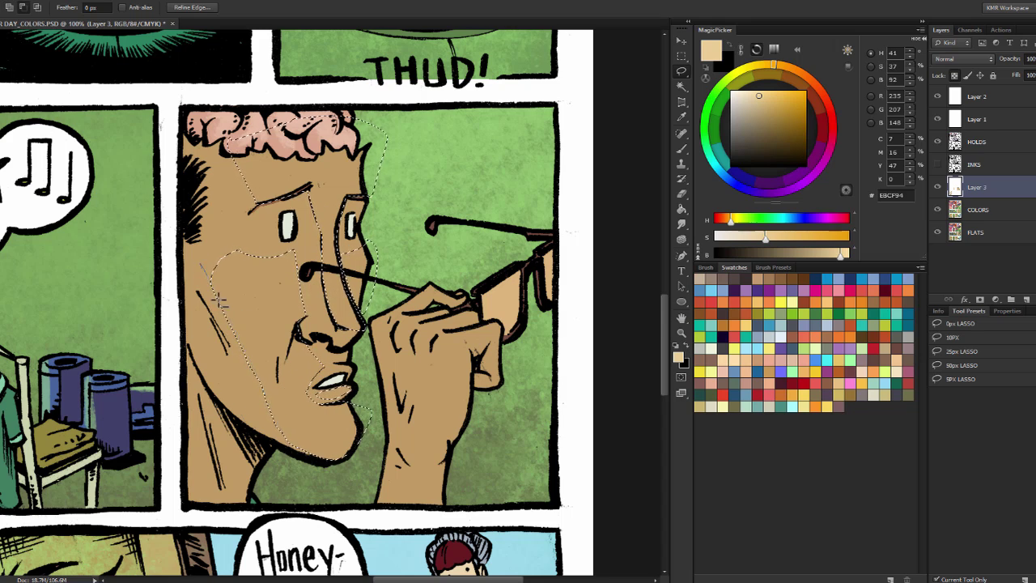
key(b)
key(ctrl+minus)
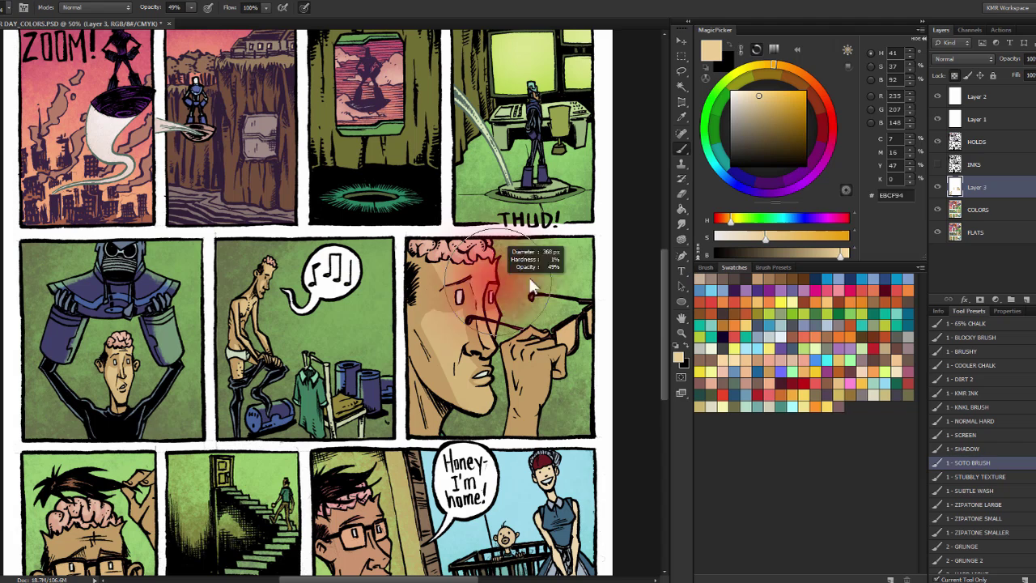
key(ctrl+plus)
key(l)
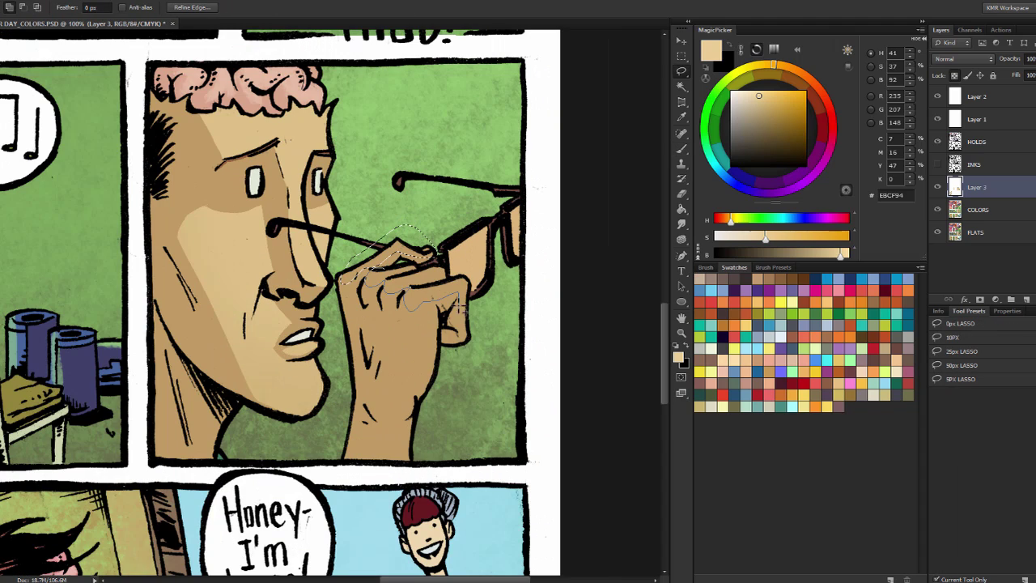
drag(444, 332, 480, 169)
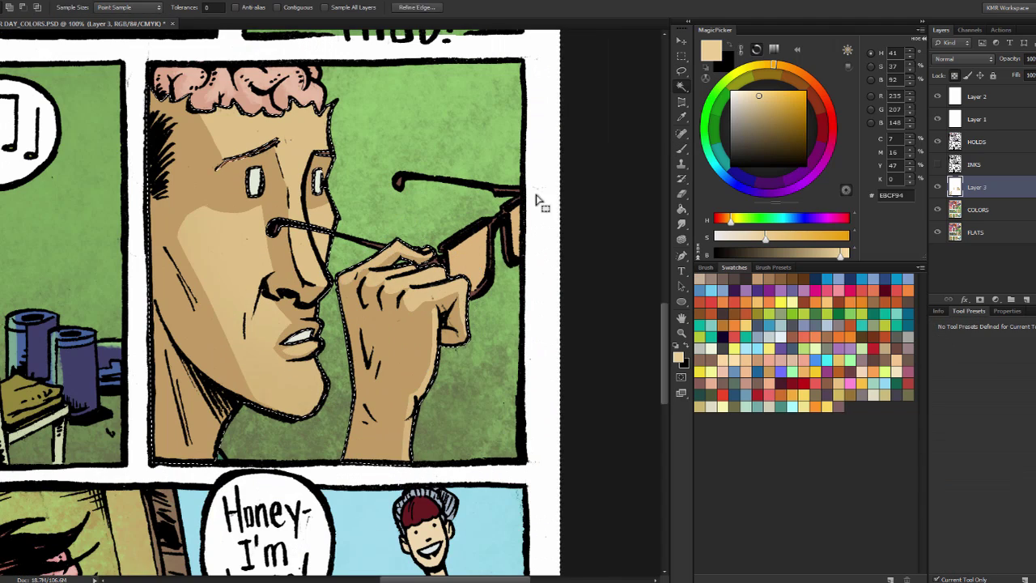
- Recolor the lens of the held glasses on the COLORS layer with the panel's background greens 82AB60 and 8BBB68
key(alt+bracketleft)
key(g)
alt+click(496, 162)
click(500, 241)
key(b)
scroll(500, 241, down, 3)
scroll(488, 303, up, 2)
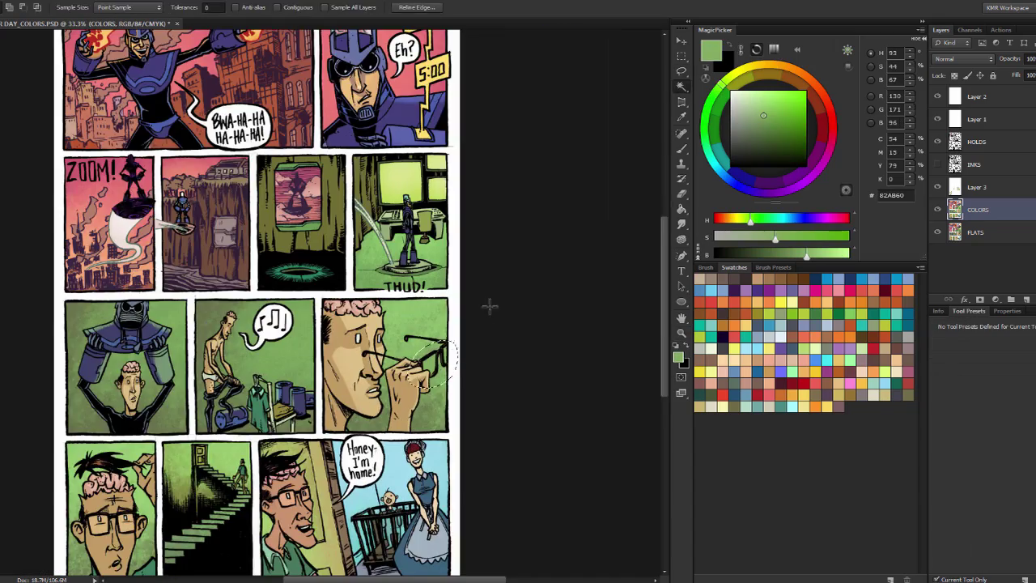
key(l)
scroll(516, 350, down, 3)
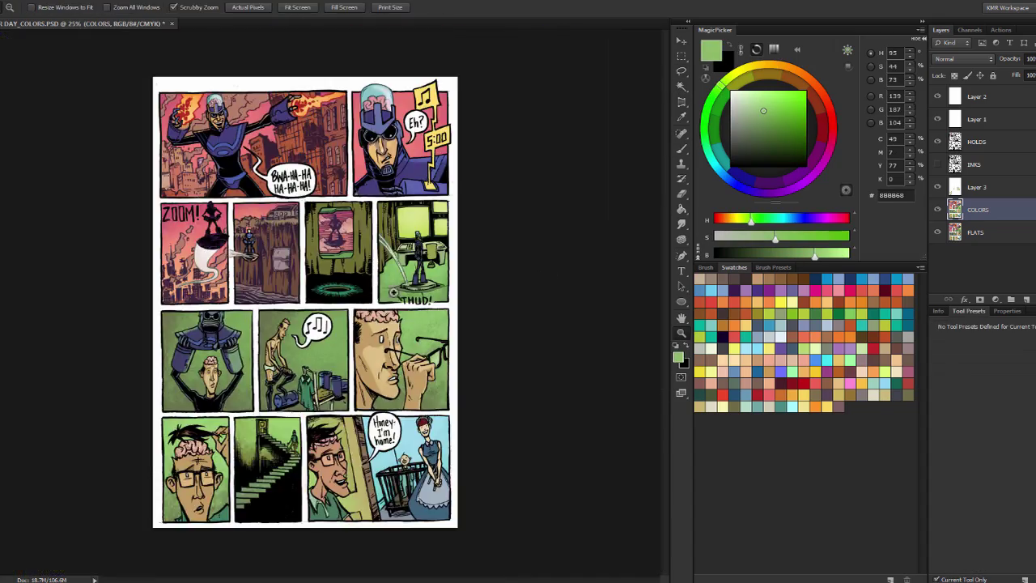
- Lasso the side of the cheek in the third row's last panel and sample tan C19E64 for brushing on COLORS
scroll(427, 348, up, 3)
drag(381, 183, 377, 188)
key(b)
alt+click(392, 191)
key(F5)
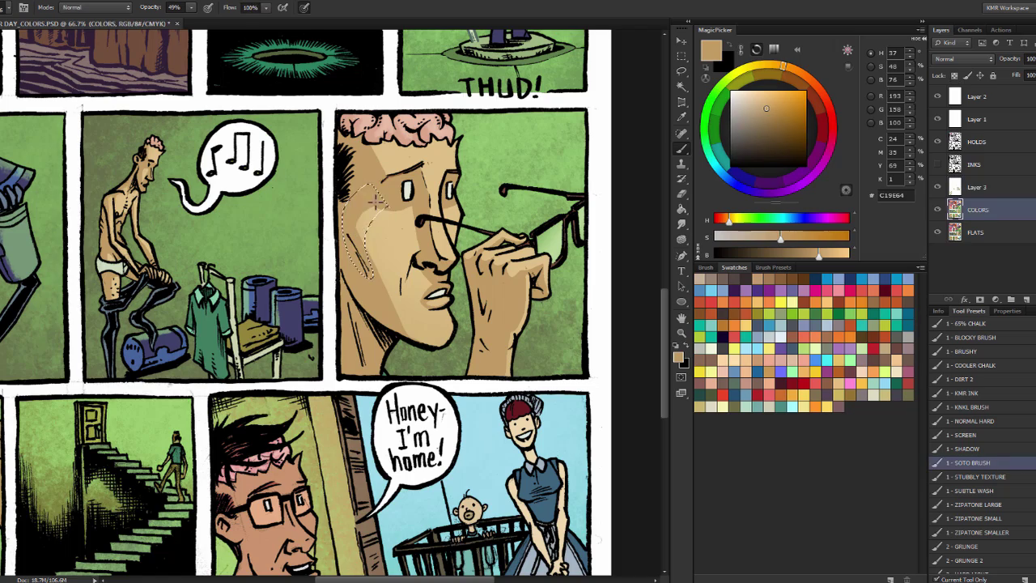
- Lasso highlight shapes on the man's face and raised fingers in the last row's first panel and color them light tan DDC186 on Layer 3
key(alt+])
key(z)
scroll(364, 258, down, 3)
scroll(334, 295, up, 3)
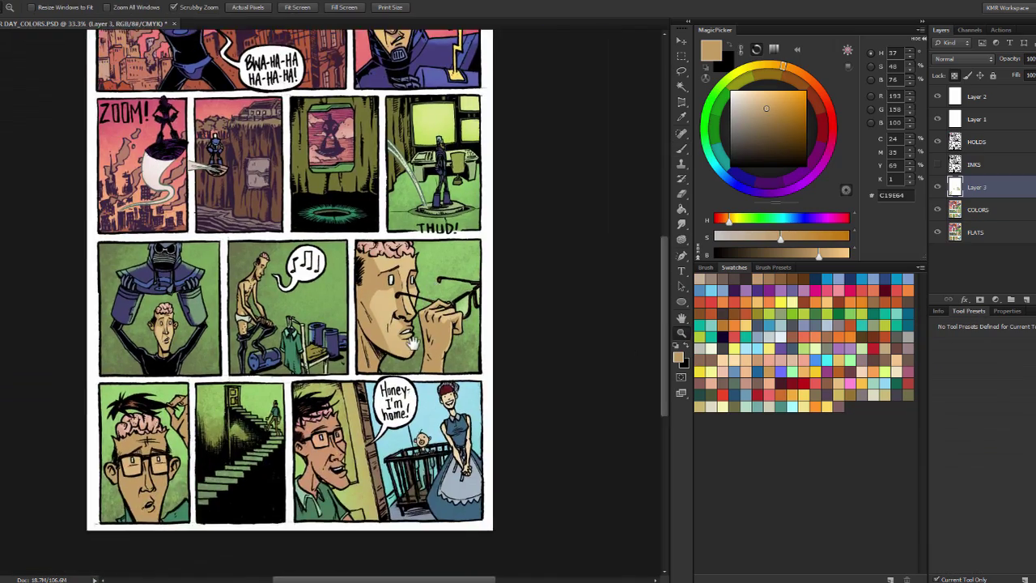
click(334, 295)
key(l)
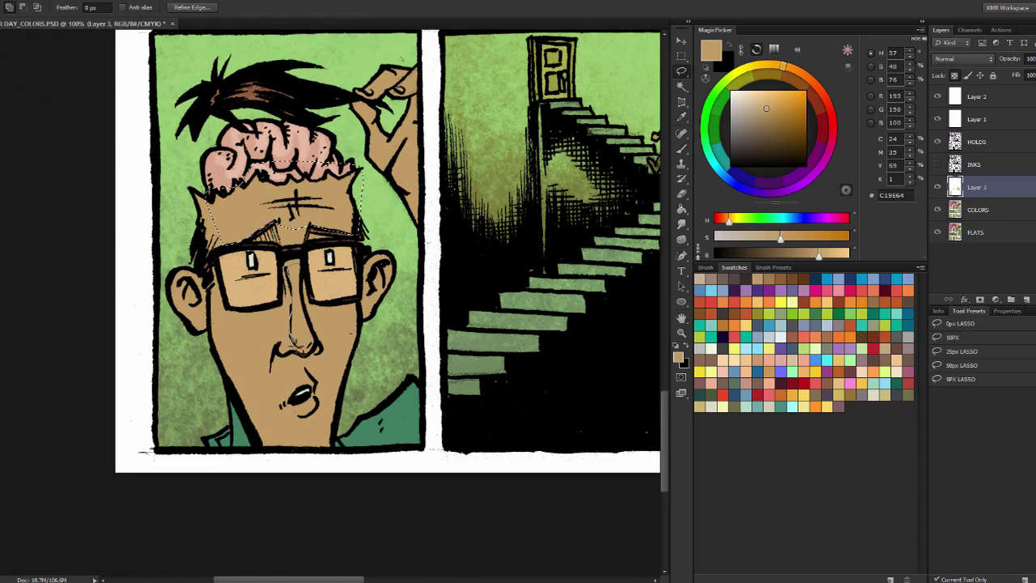
drag(241, 405, 250, 314)
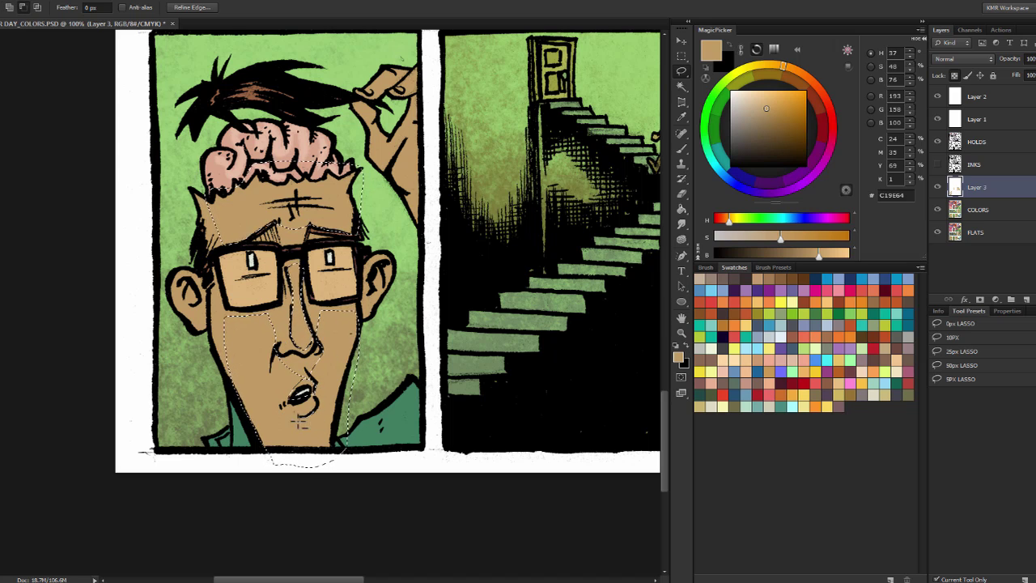
scroll(298, 419, up, 5)
key(ctrl+minus)
scroll(323, 324, right, 2)
scroll(223, 398, down, 2)
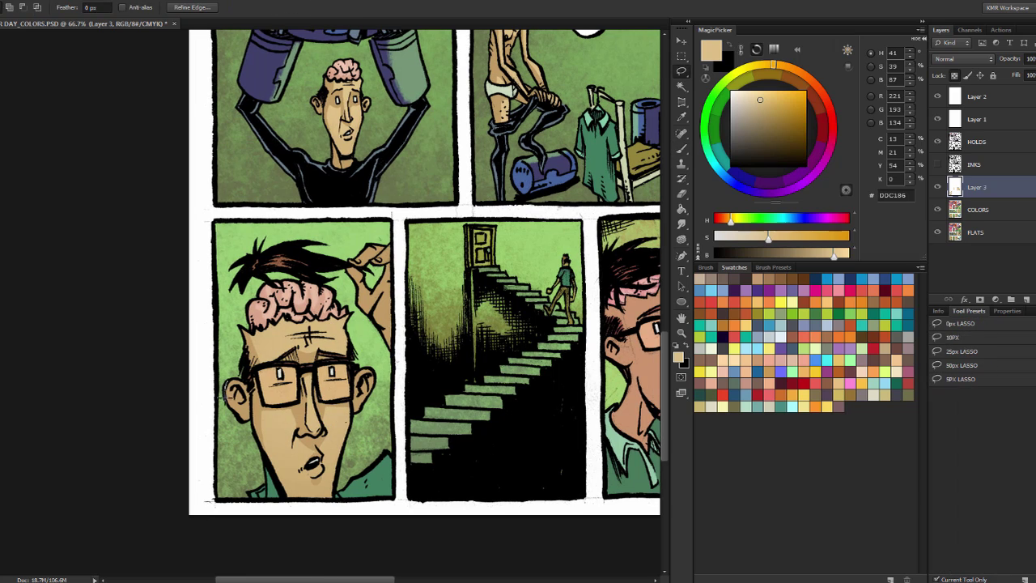
key(ctrl+d)
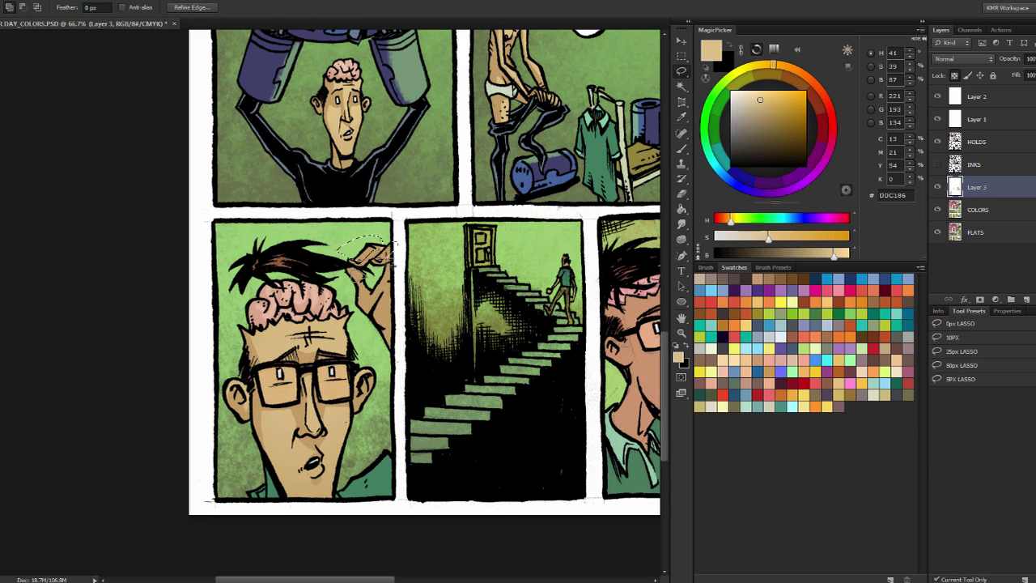
- Lasso highlight shapes on the face, neck and arm of the man saying "Honey-I'm home!" and fill them with peach F5CA9F
scroll(380, 253, right, 5)
key(ctrl+plus)
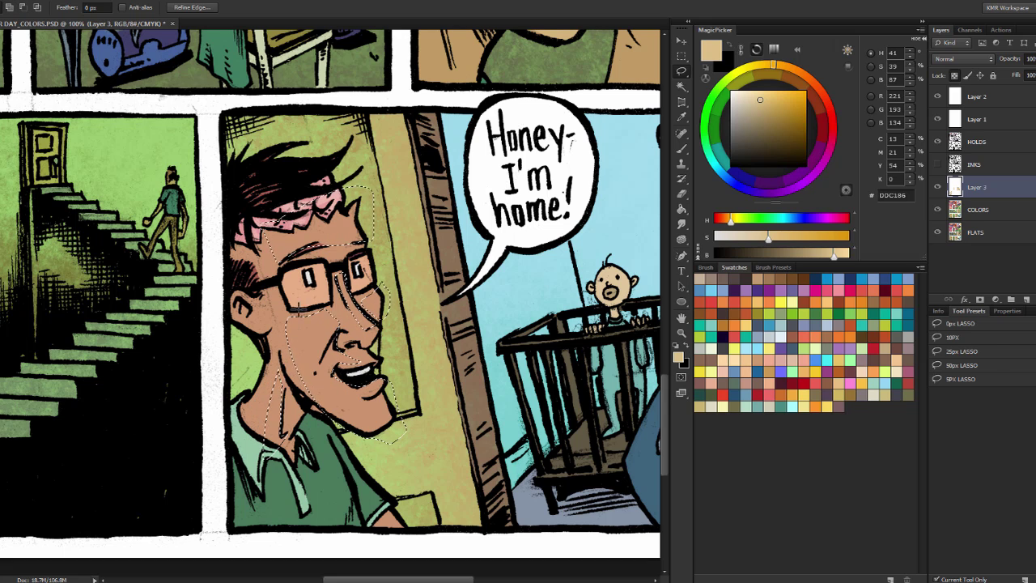
key(b)
drag(342, 296, 399, 279)
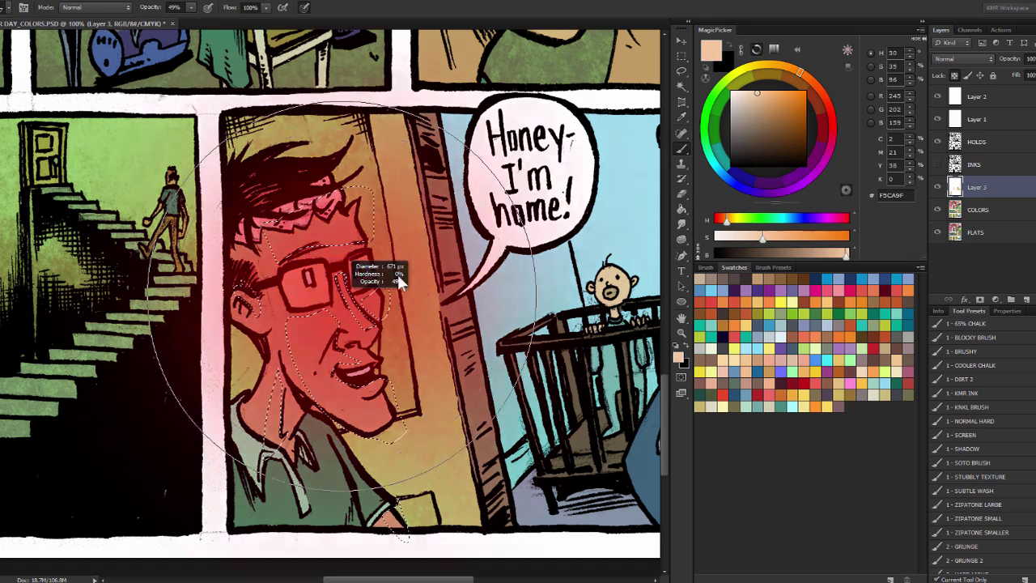
key(g)
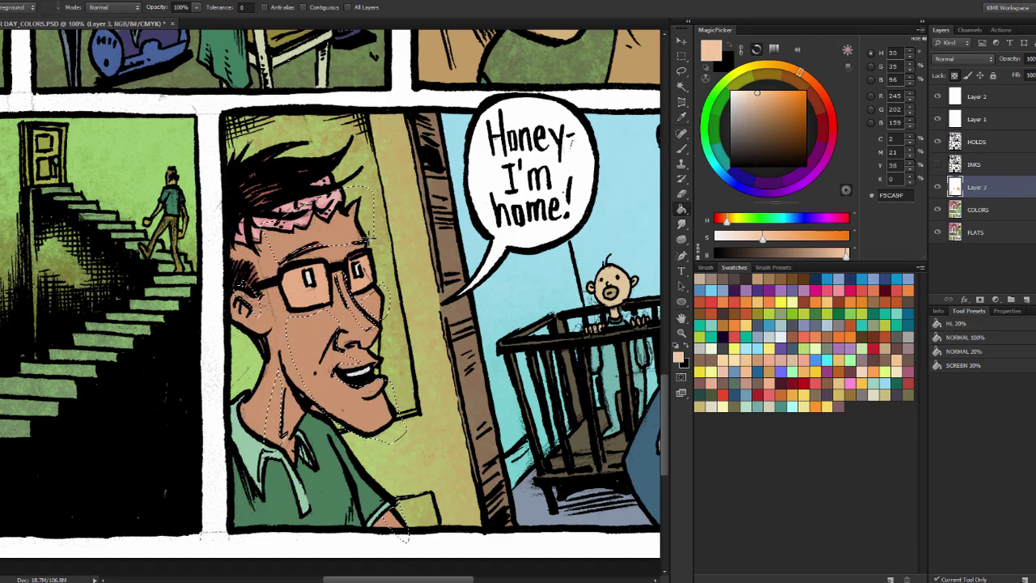
click(977, 209)
key(alt+BackSpace)
- Select the man's skin from COLORS and isolate the peach highlights on a new layer without the spill onto the background
key(b)
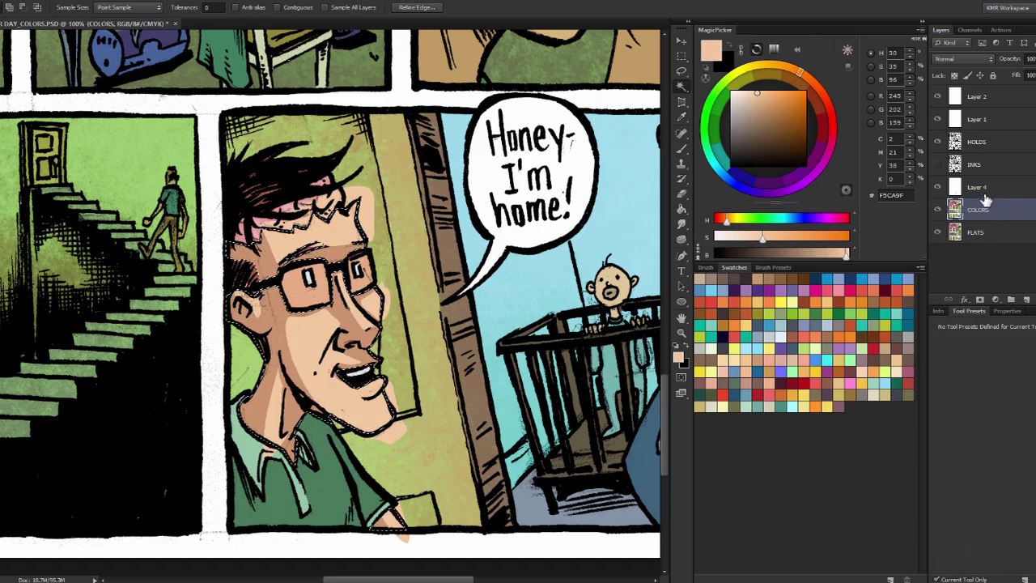
key(ctrl+shift+alt+n)
right_click(979, 187)
click(963, 234)
key(ctrl+d)
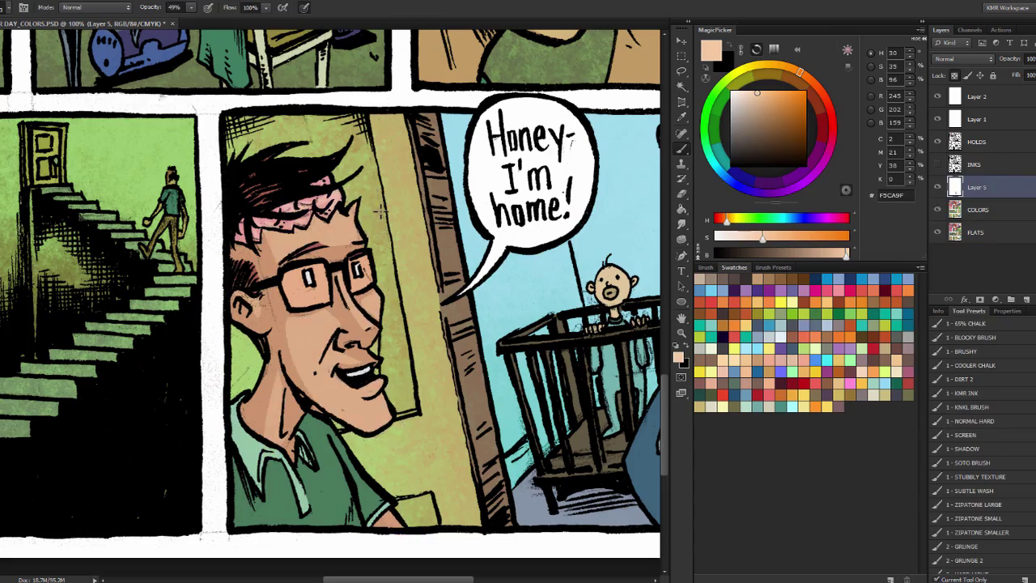
- Lasso the eyes behind the glasses in the last row on HOLDS and lighten their linework to gray with Hue/Saturation
key(z)
alt+click(604, 250)
drag(445, 165, 420, 364)
key(ctrl+plus)
key(ctrl+plus)
key(l)
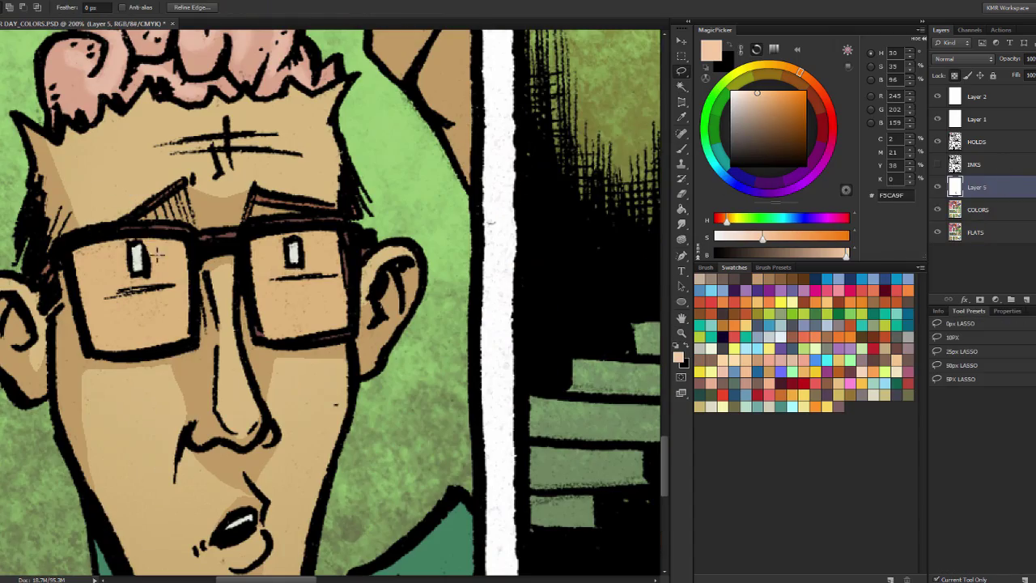
key(ctrl+u)
key(Escape)
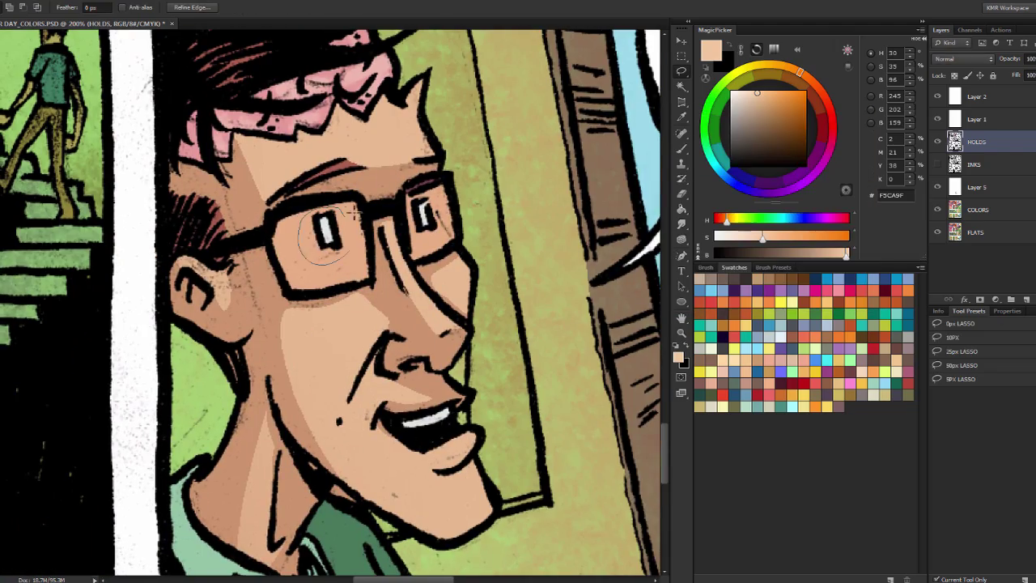
key(ctrl+u)
key(Return)
key(z)
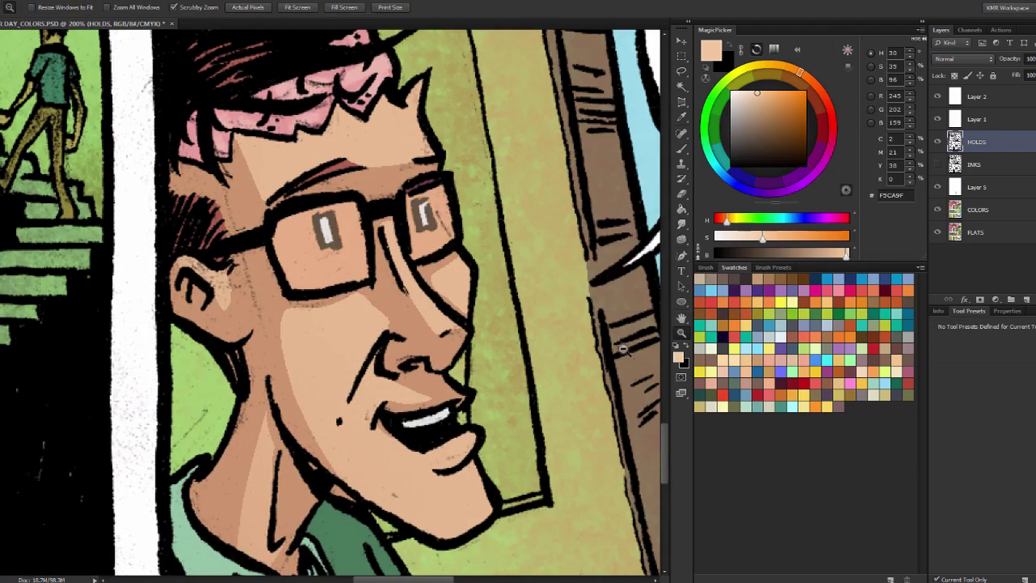
- Select the glasses lenses in the last row's first panel on the COLORS layer
alt+click(347, 348)
alt+click(347, 348)
click(347, 348)
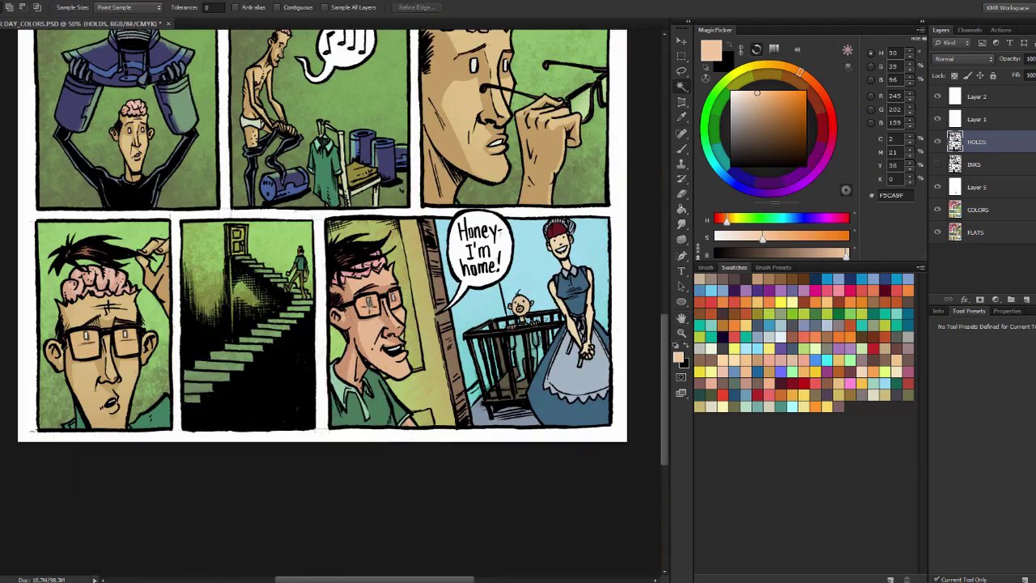
click(977, 209)
key(b)
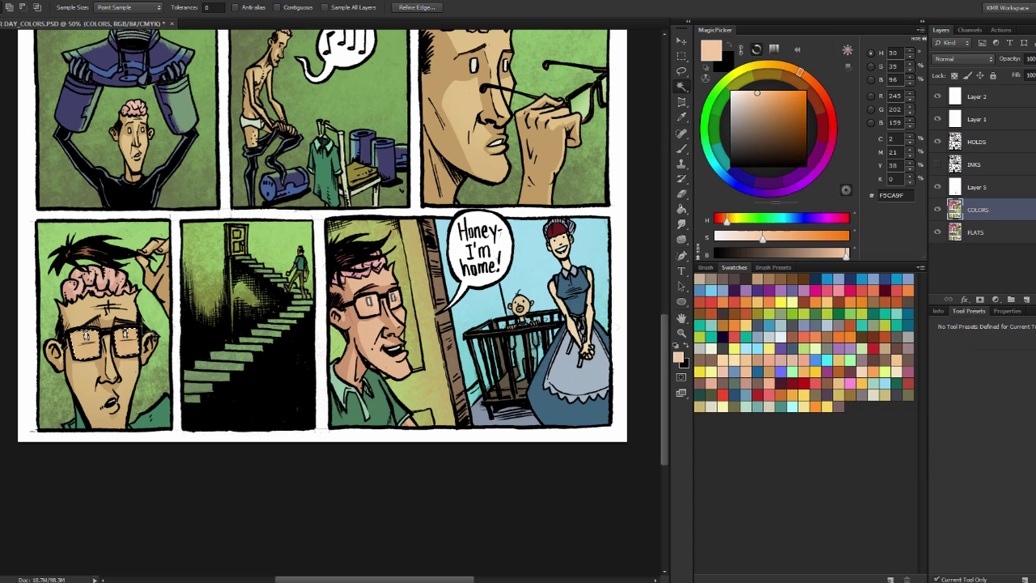
- Select the man's green shirt and brush light green B9F095 highlights onto it with the 1 - COOLER CHALK brush
key(l)
drag(466, 109, 479, 142)
key(ctrl+plus)
key(b)
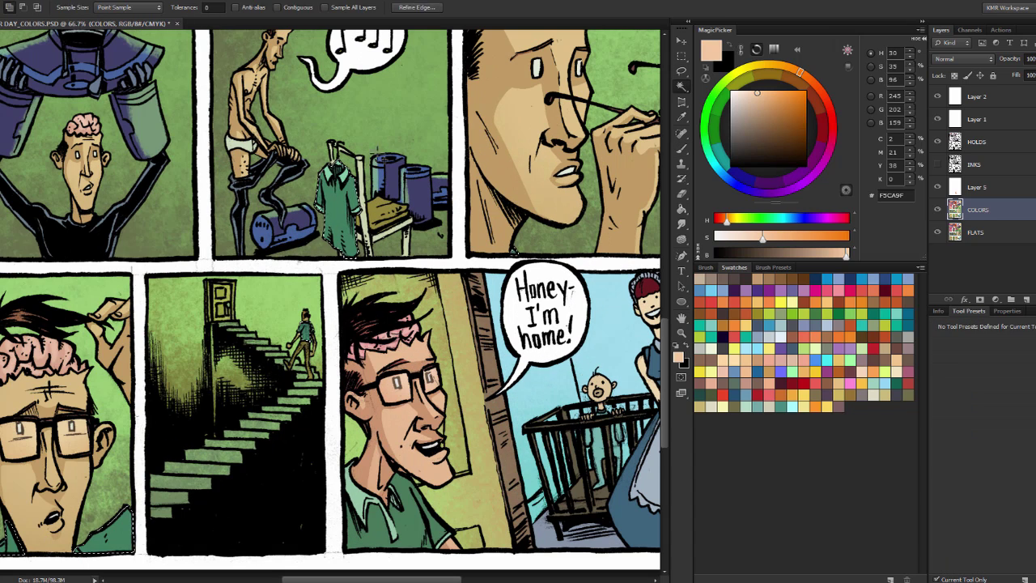
drag(355, 237, 475, 97)
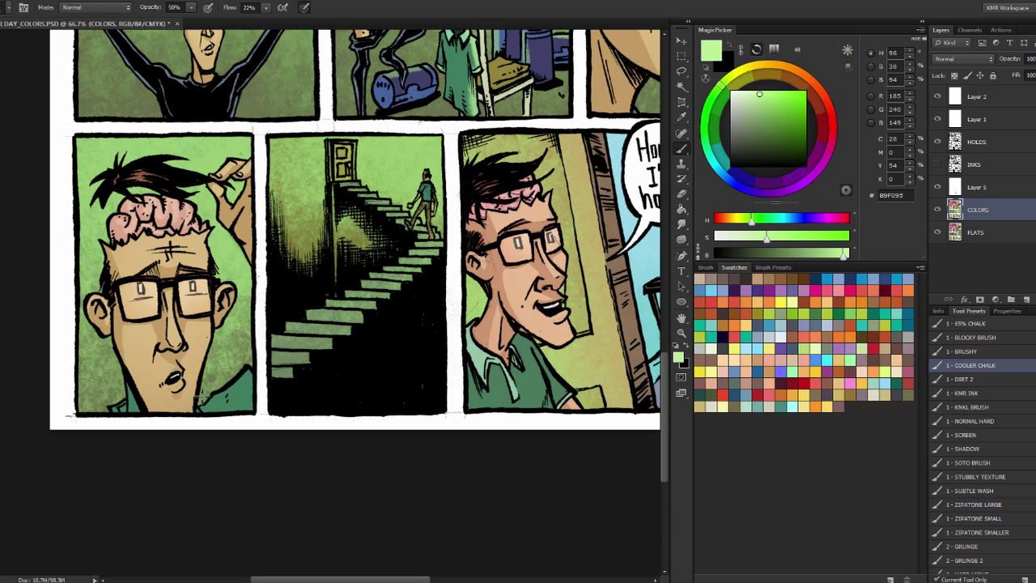
alt+click(126, 397)
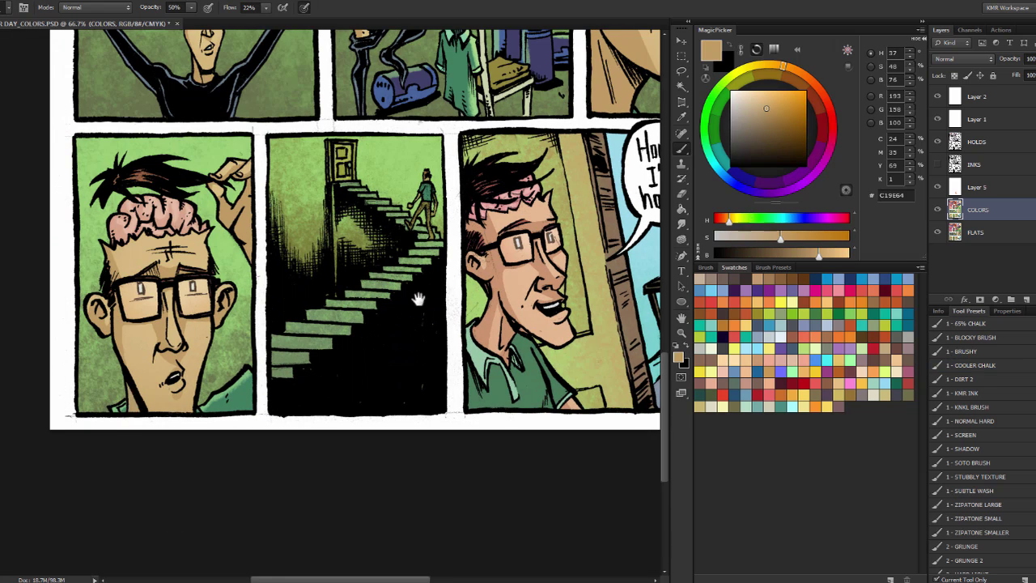
- Brush light green BEF59A onto the man in the last panel and merge the skin highlight layer into COLORS
drag(419, 299, 294, 239)
alt+click(370, 261)
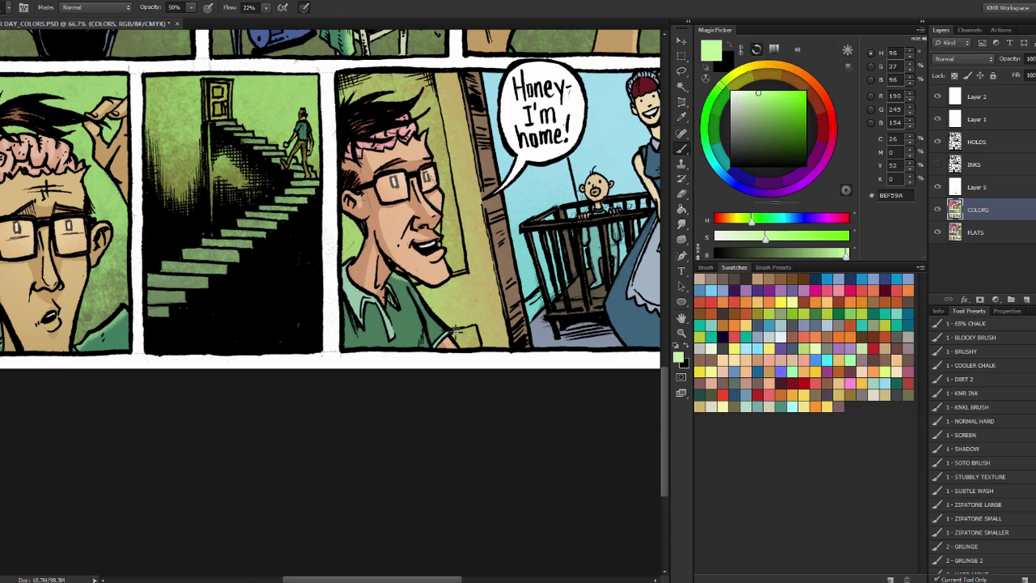
drag(472, 181, 348, 271)
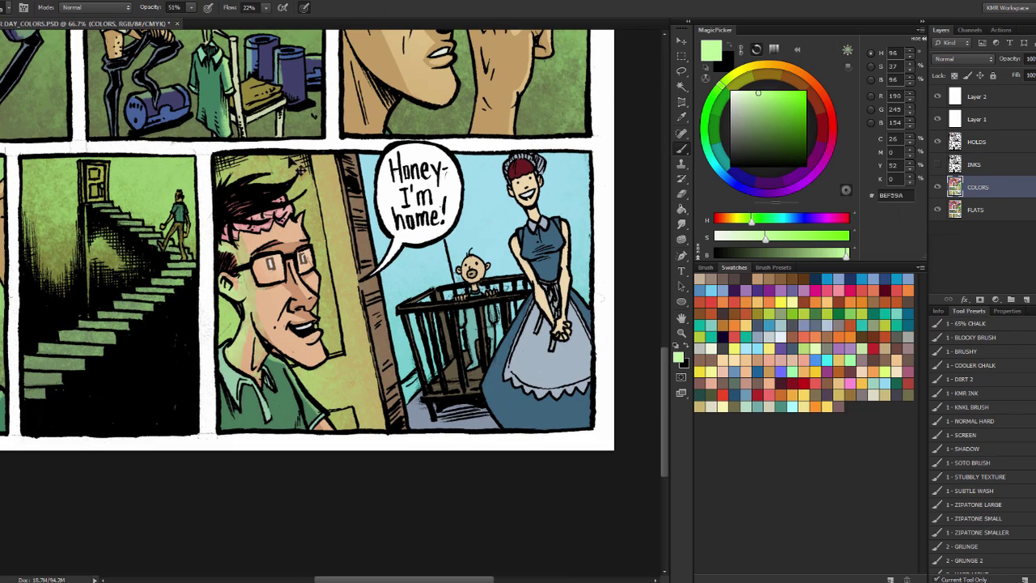
alt+click(625, 363)
alt+click(398, 178)
alt+click(374, 208)
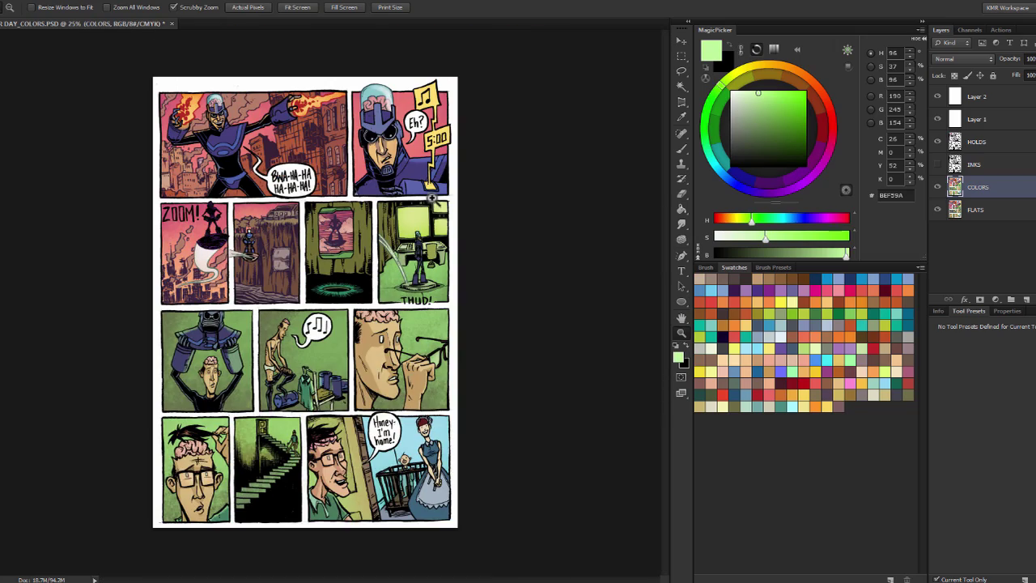
- Sample the villain's armor blue 465FBB in the first panel, lighten it, and brush highlights onto the armor
key(ctrl+1)
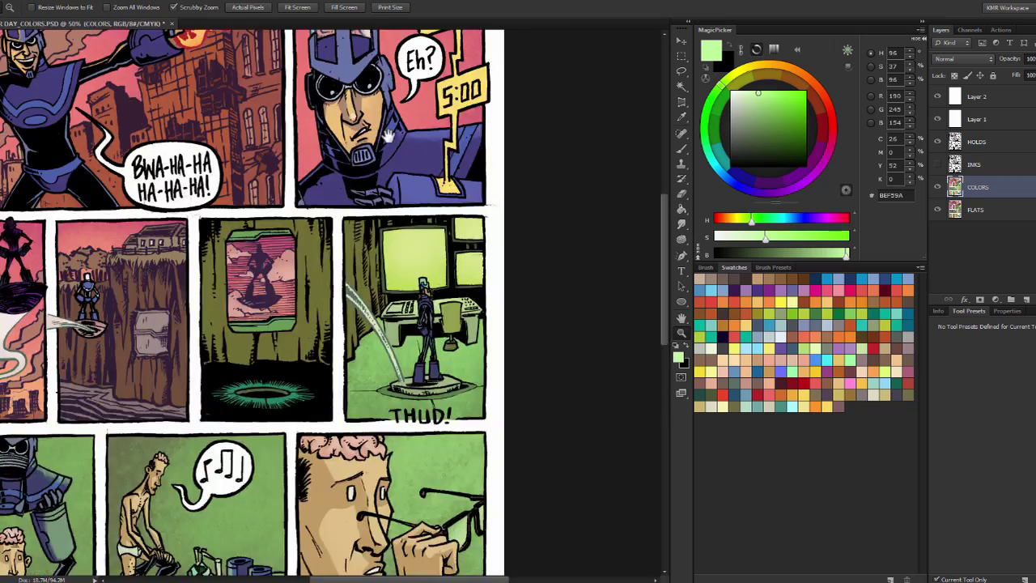
key(l)
key(b)
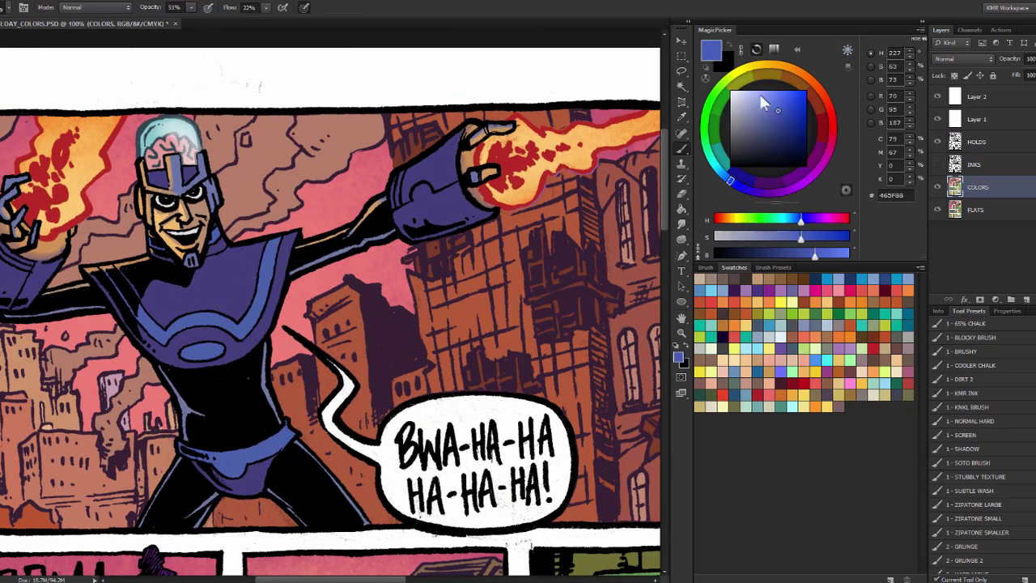
alt+click(267, 267)
key(ctrl+d)
scroll(459, 127, down, 3)
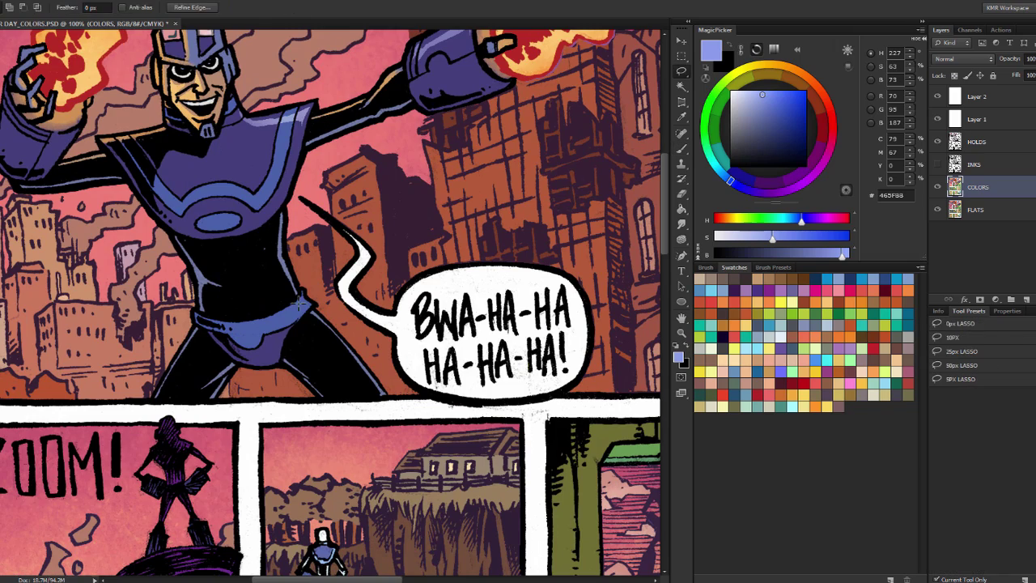
- Lasso the shoulder and gauntlet highlight shapes in the top row's second panel and brush light blue onto them
scroll(364, 129, right, 6)
key(l)
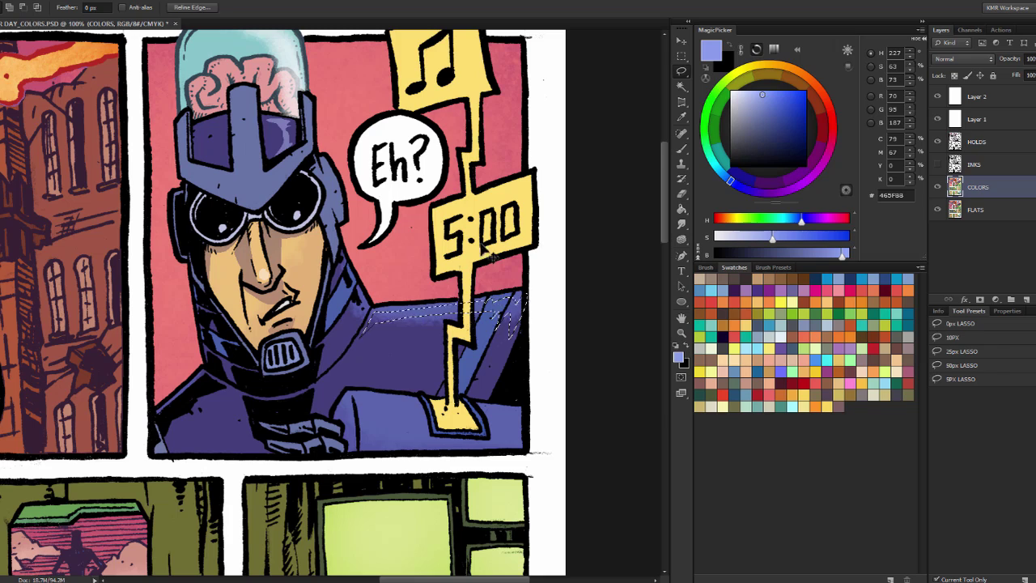
key(b)
drag(518, 308, 377, 320)
key(ctrl+d)
key(l)
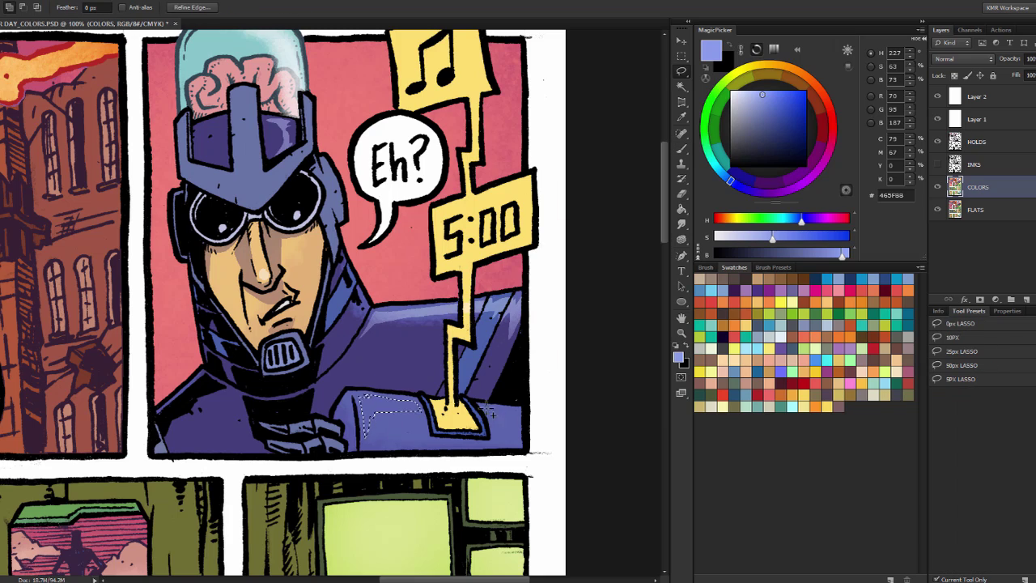
key(b)
- Lasso highlight shapes on the armor pieces in the third row's first two panels and brush light blue onto them
key(z)
key(ctrl+0)
drag(243, 340, 336, 209)
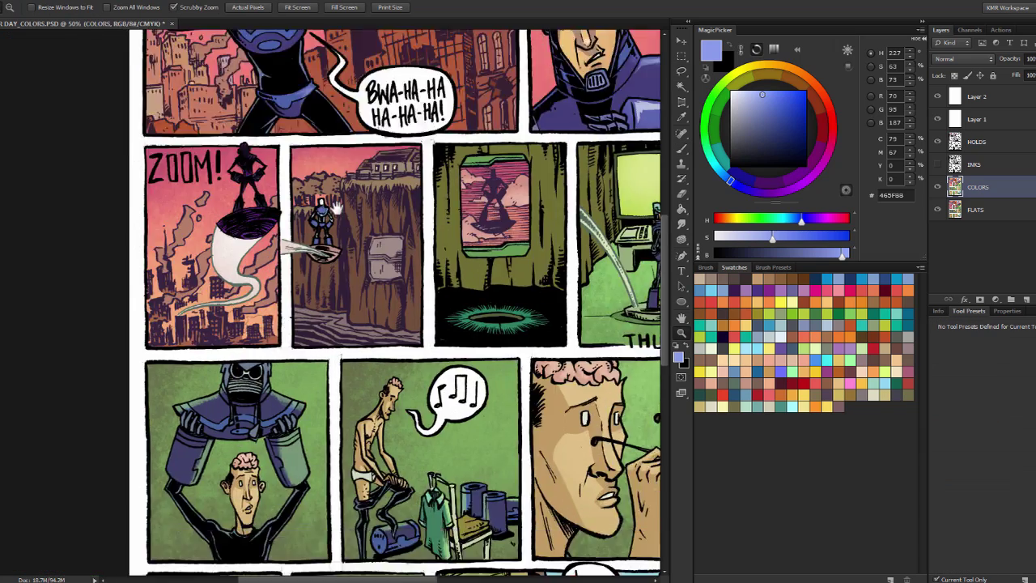
key(ctrl+plus)
key(b)
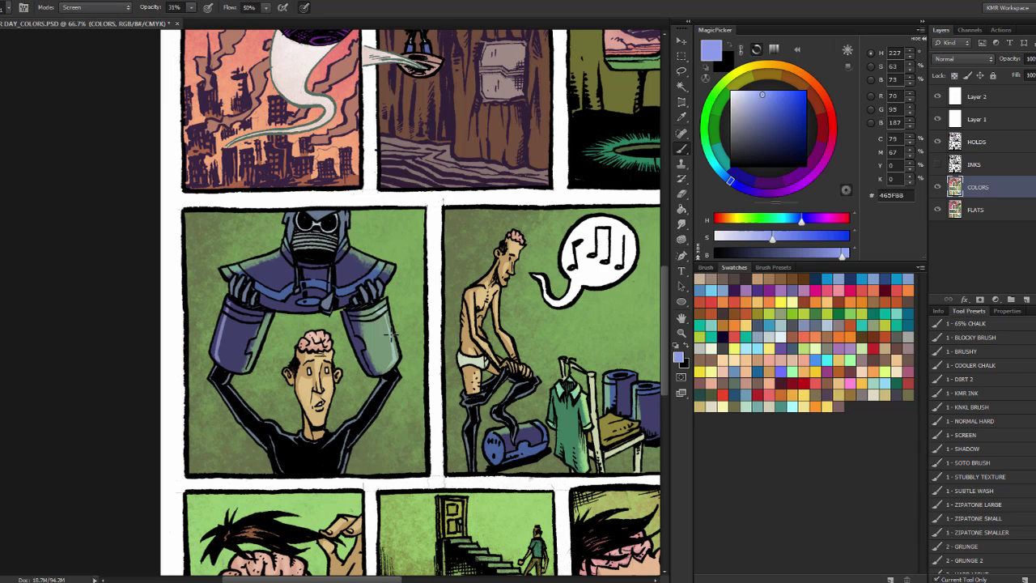
drag(390, 333, 208, 205)
key(l)
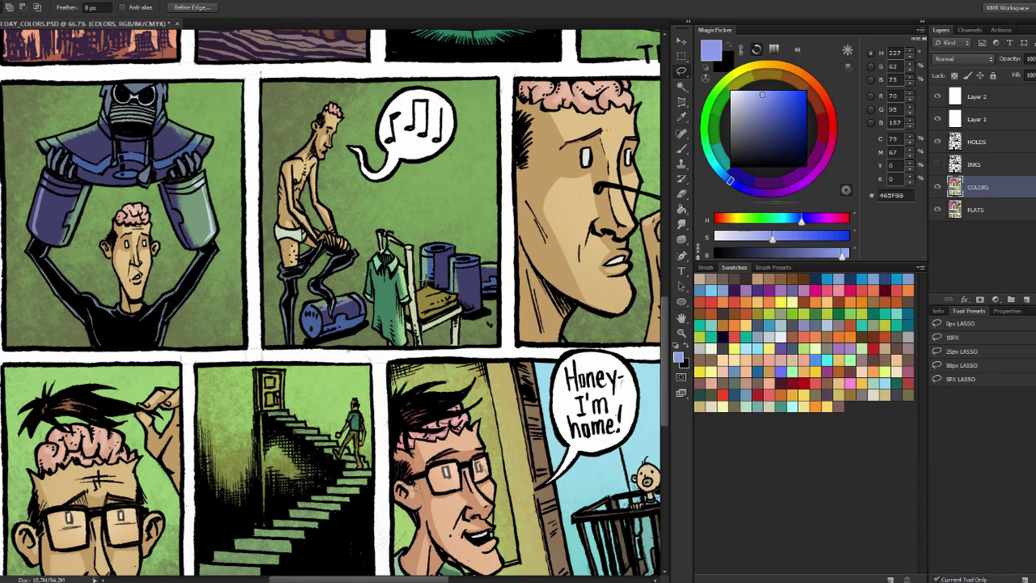
key(b)
key(z)
key(ctrl+0)
click(443, 97)
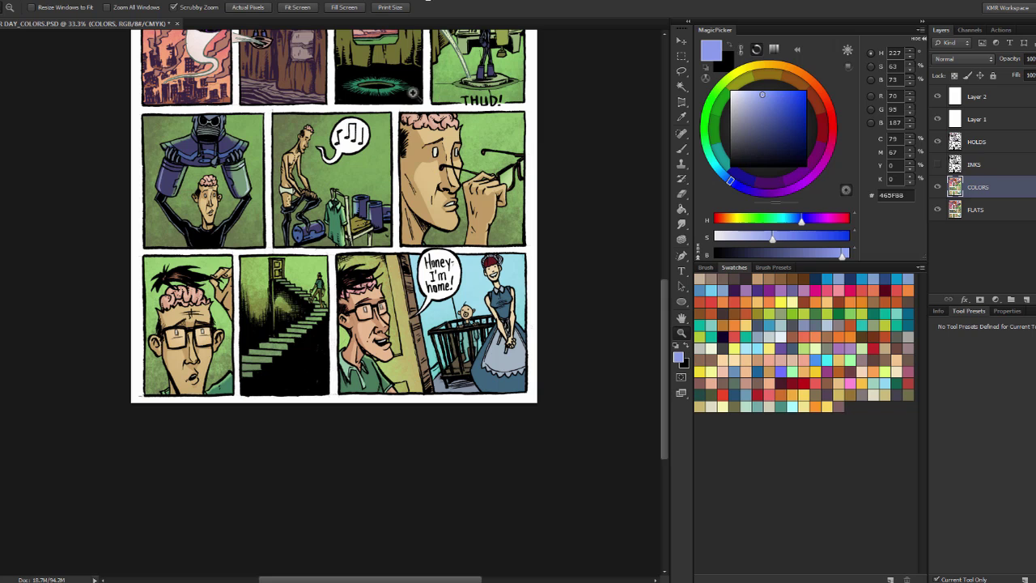
key(ctrl+0)
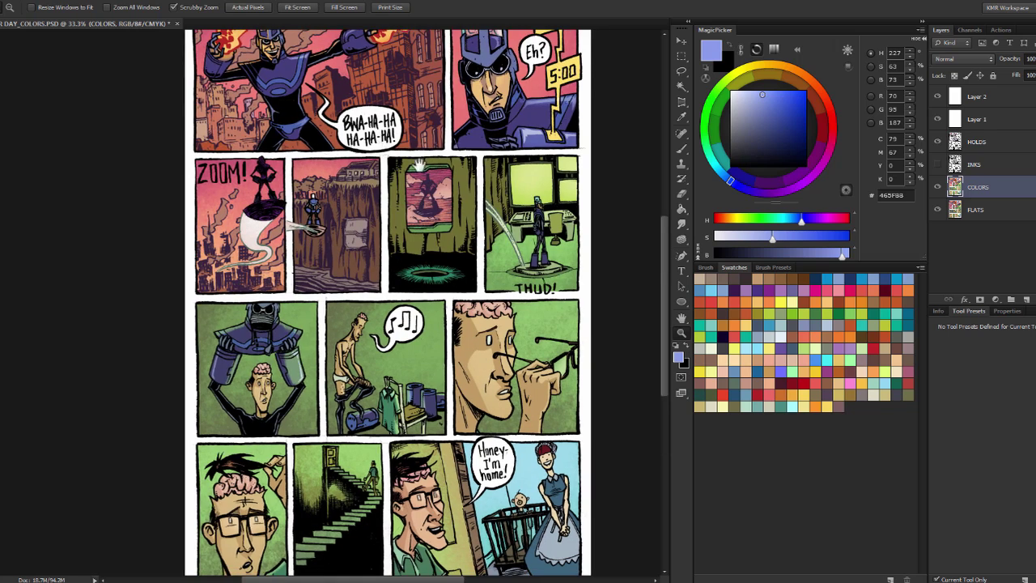
- Sample the olive wall color, lighten it to ADB05D, and texture the second row's cave walls with the 2 - GRUNGE brush
key(ctrl+plus)
key(b)
click(772, 132)
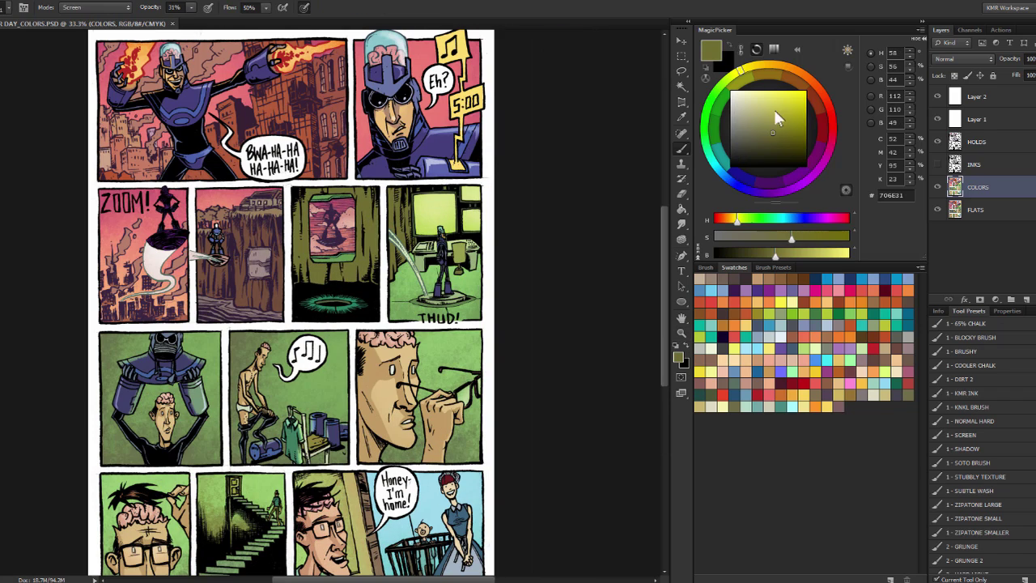
drag(761, 117, 766, 113)
click(999, 337)
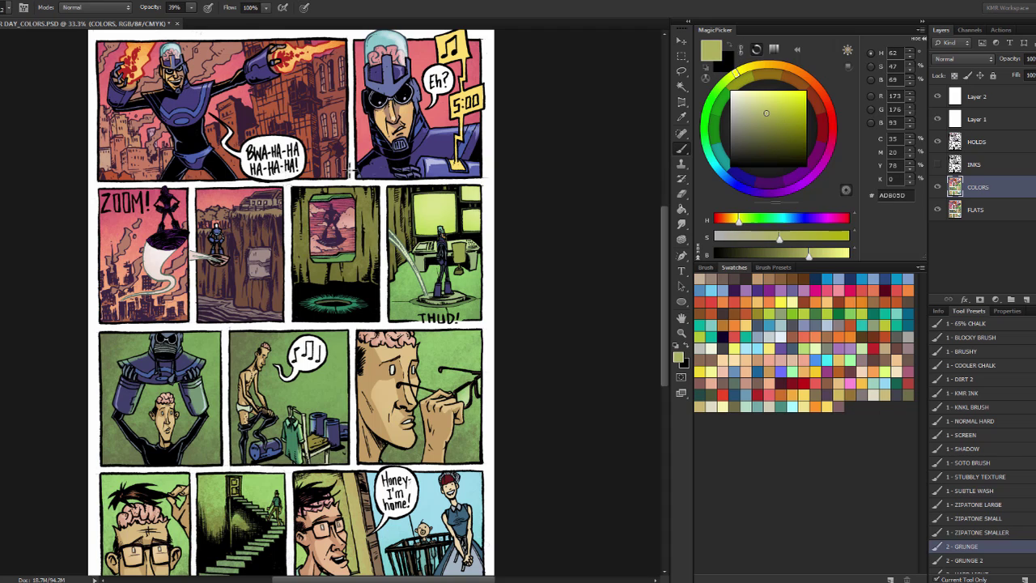
- Select the standing villain in the second row's last panel and brush pink F5738B onto him with 1 - COOLER CHALK
key(z)
click(485, 152)
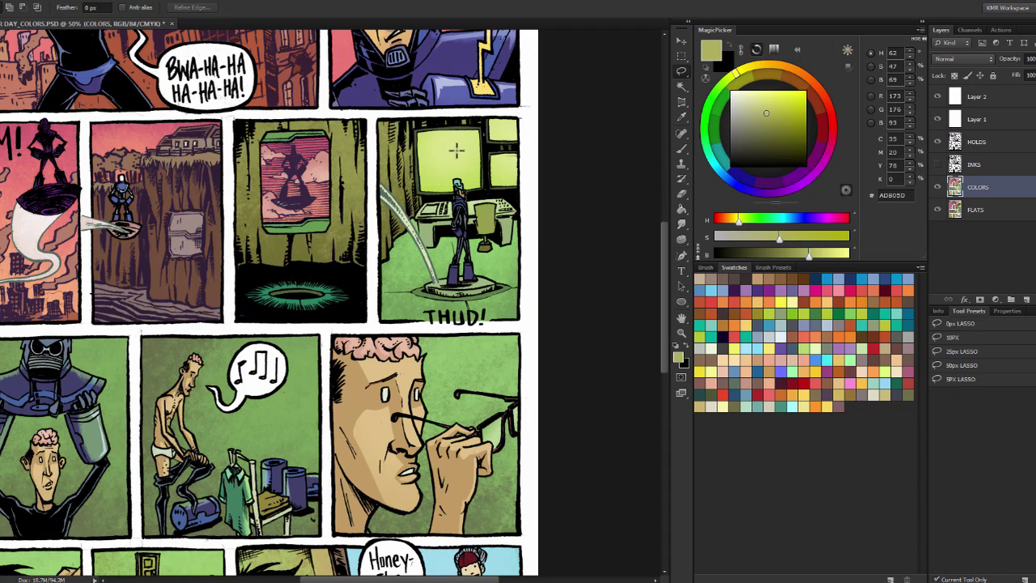
click(465, 215)
key(w)
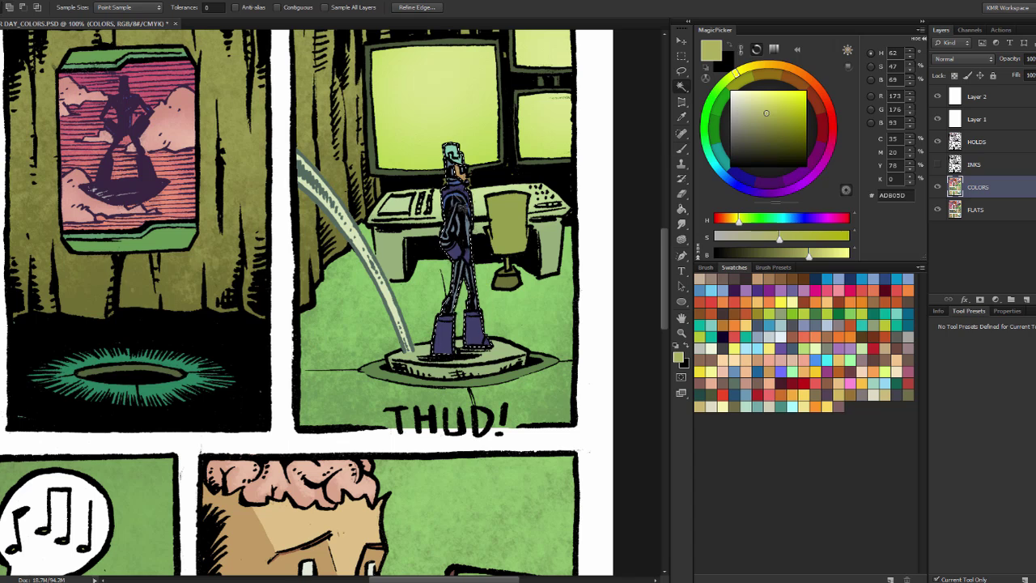
key(b)
click(971, 365)
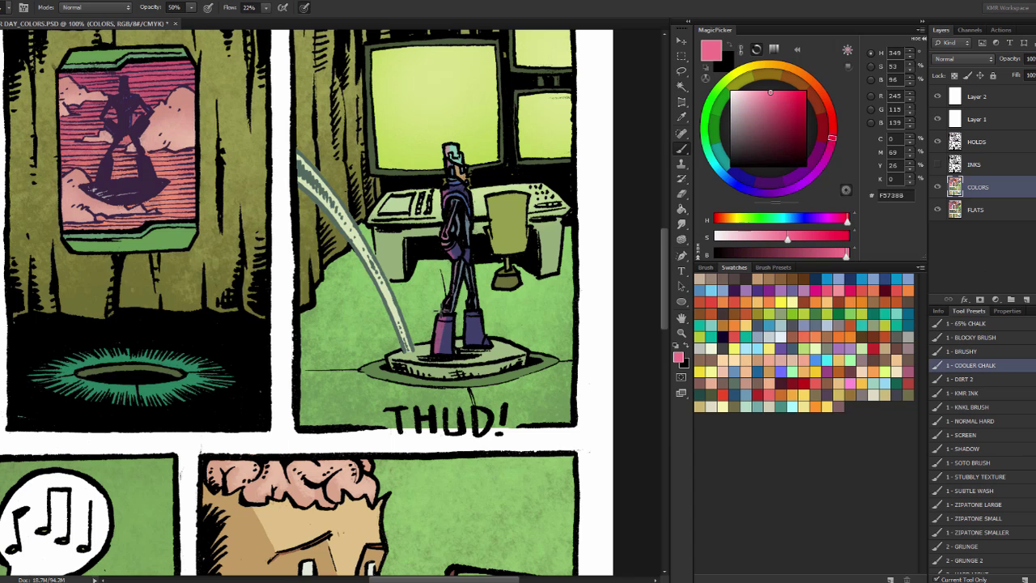
key(z)
alt+click(476, 142)
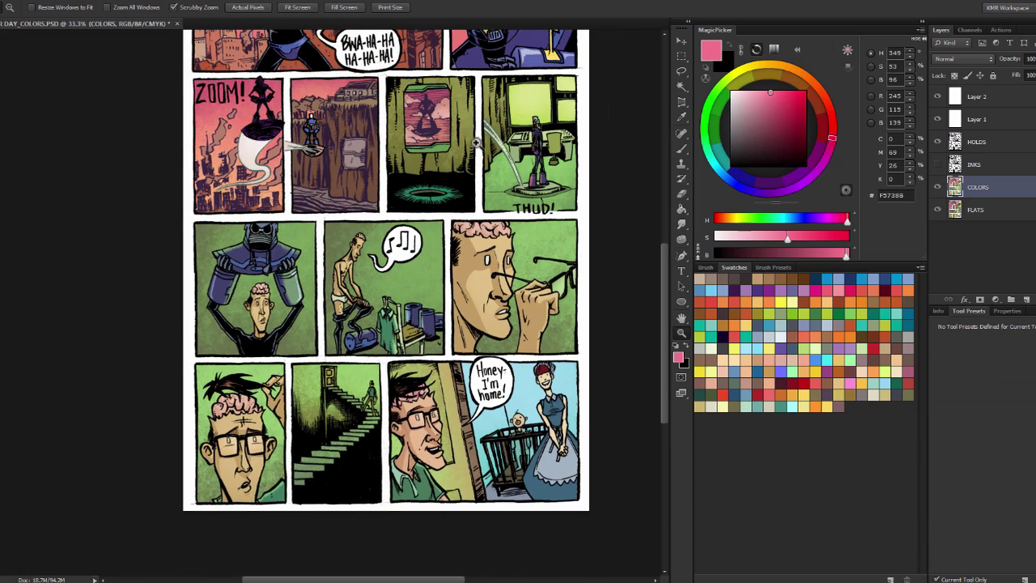
- Lasso the yellow music-note and 5:00 callout on the HOLDS layer and colorize its linework red with Hue/Saturation
click(490, 196)
key(alt+bracketright)
key(alt+bracketright)
key(l)
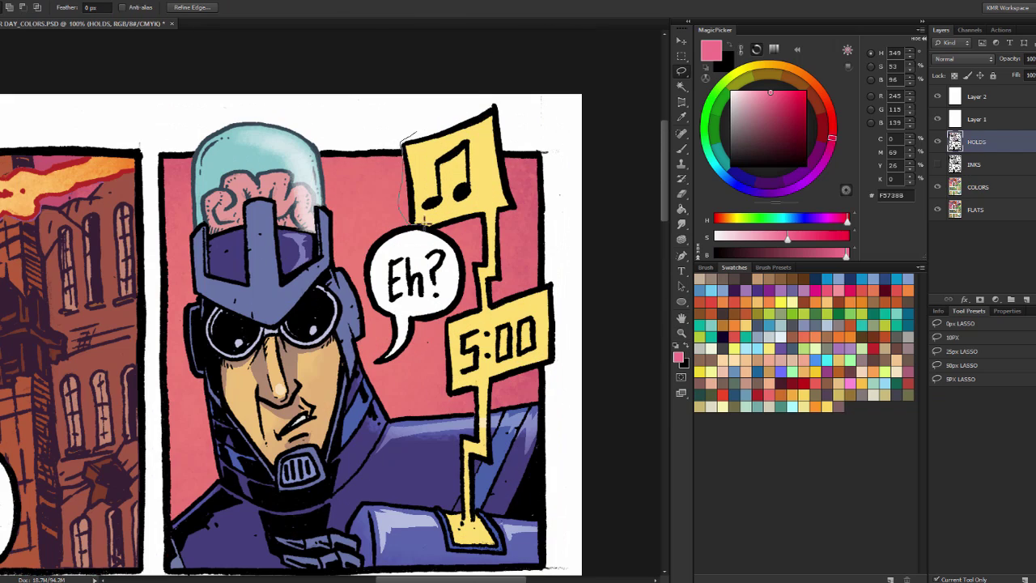
scroll(456, 256, down, 1)
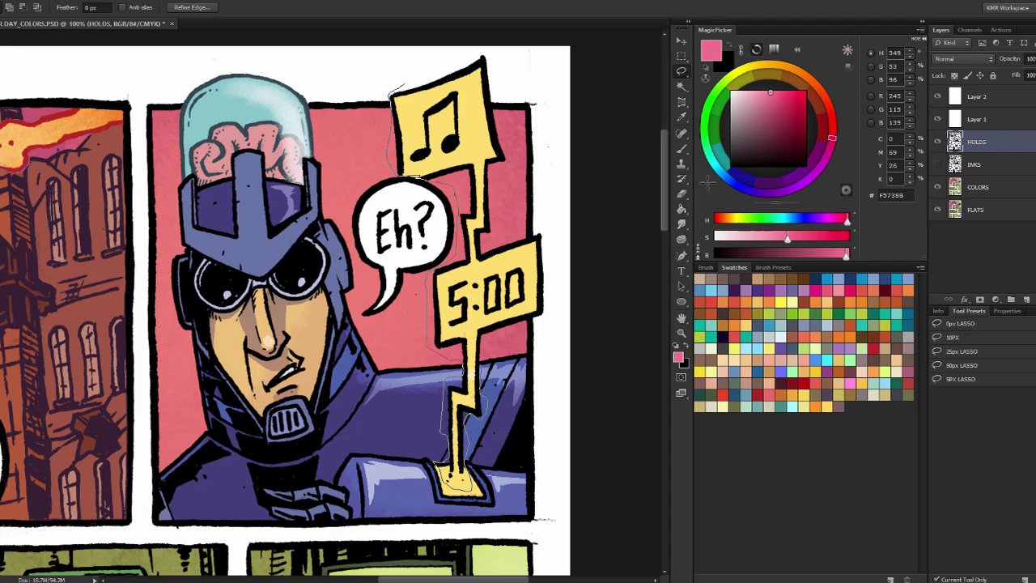
key(ctrl+u)
click(843, 251)
drag(725, 239, 769, 212)
key(Return)
key(ctrl+minus)
key(ctrl+minus)
key(ctrl+plus)
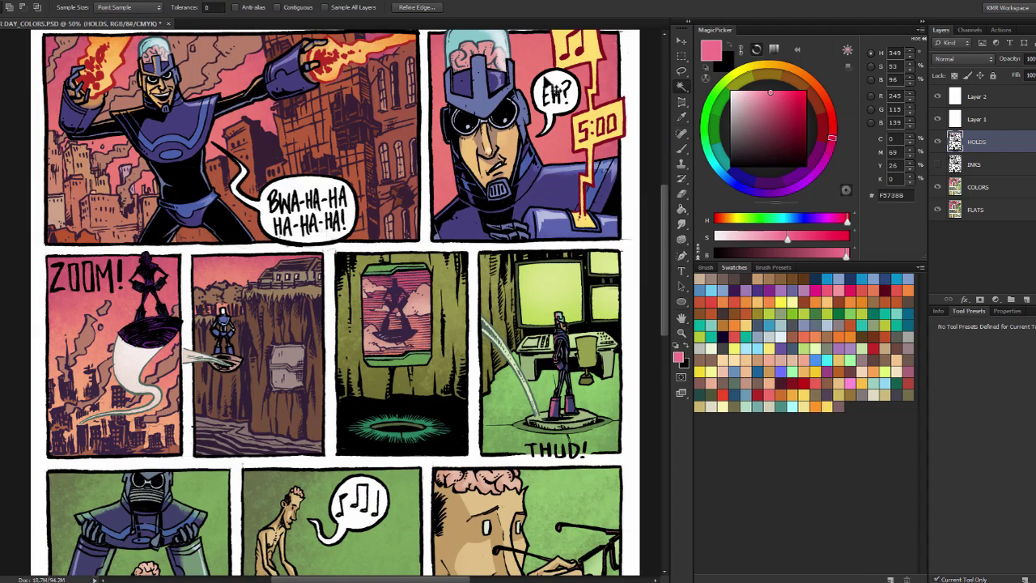
- Brighten the selected linework on HOLDS with Levels and deselect it
key(ctrl+u)
key(Escape)
key(ctrl+l)
drag(778, 275, 751, 277)
click(819, 165)
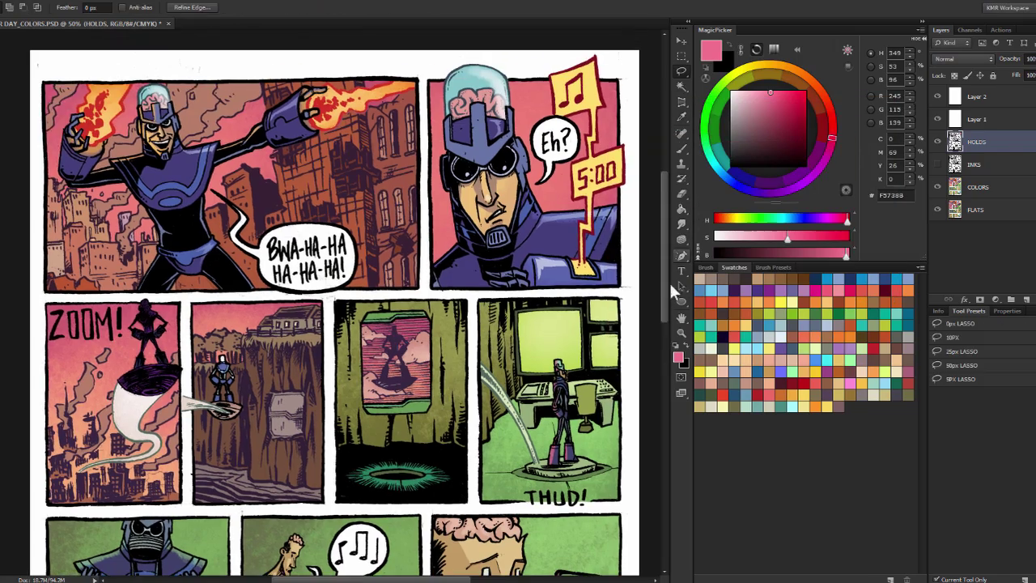
key(ctrl+minus)
key(ctrl+plus)
key(w)
key(ctrl+d)
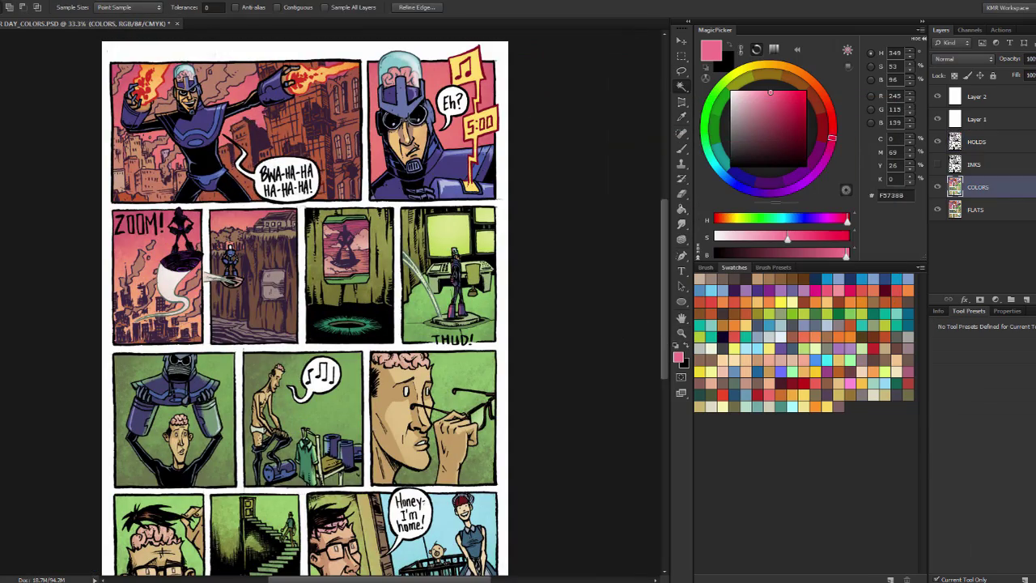
- Sample orange FC753F, lighten it to FCA36F, and texture the first panel's city buildings on COLORS with the 2 - GRUNGE brush
key(b)
alt+click(340, 182)
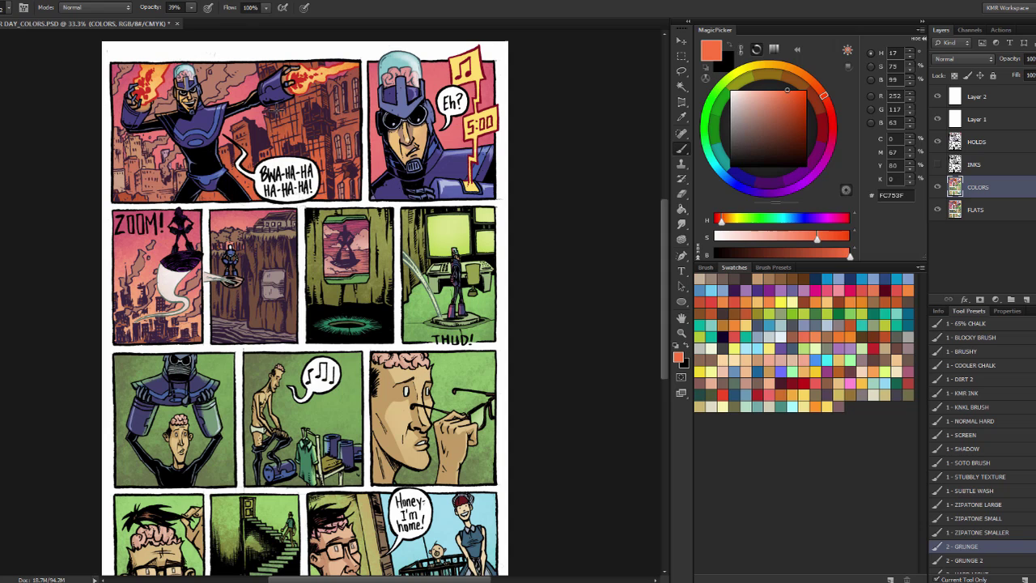
click(773, 90)
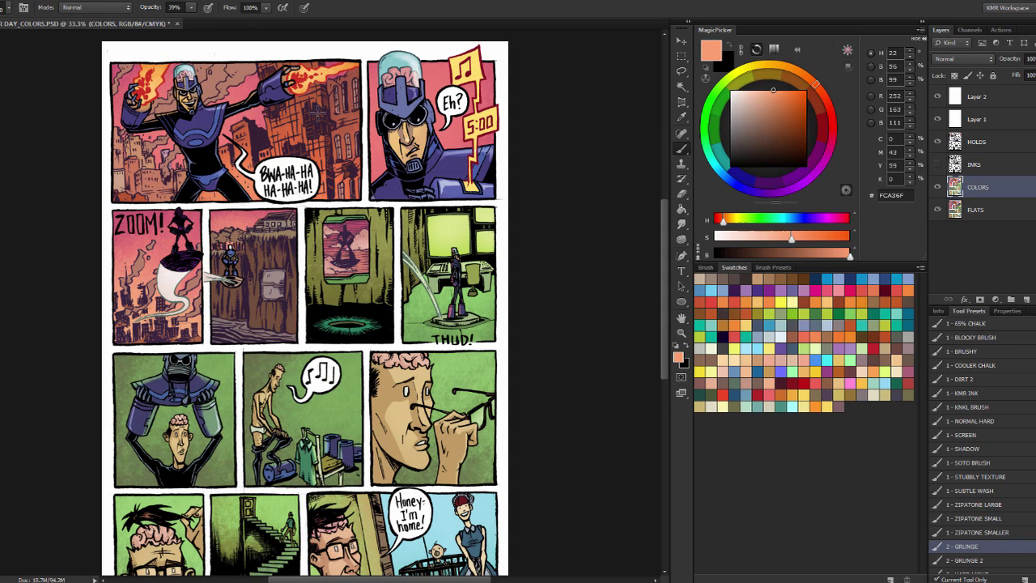
mouse_move(162, 178)
mouse_down()
mouse_move(157, 198)
mouse_move(133, 177)
mouse_up()
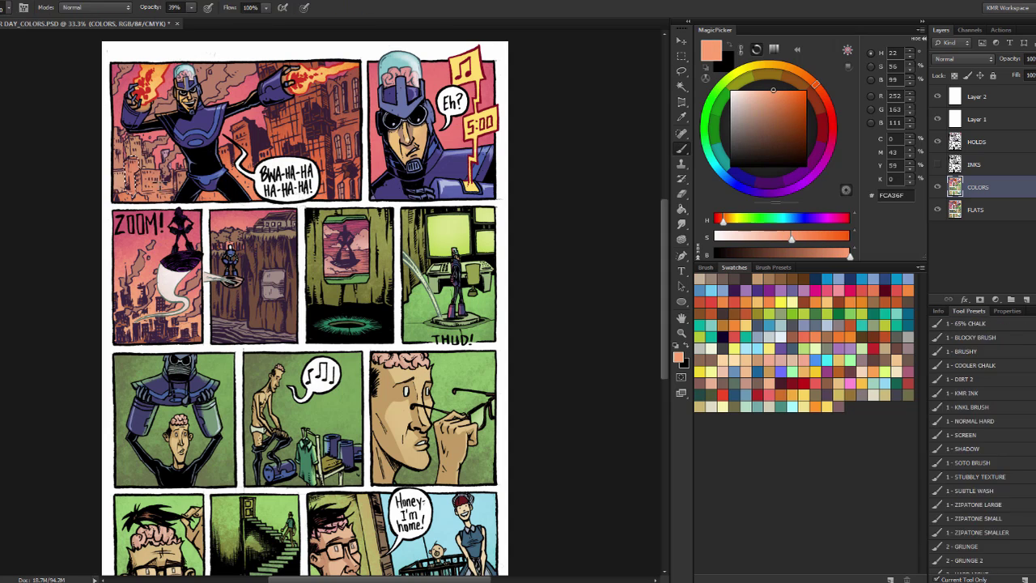
- Pick pale pink E6CEC8 and brush it over the metal hatch in the second row's cliff panel
mouse_move(776, 102)
mouse_down()
mouse_move(771, 111)
mouse_move(742, 105)
mouse_up()
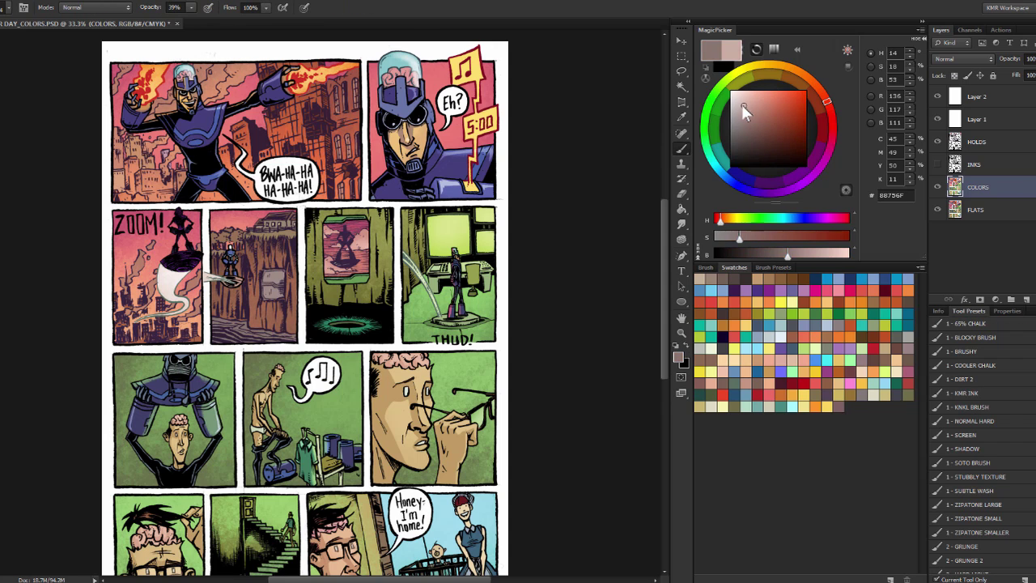
key(z)
alt+click(272, 288)
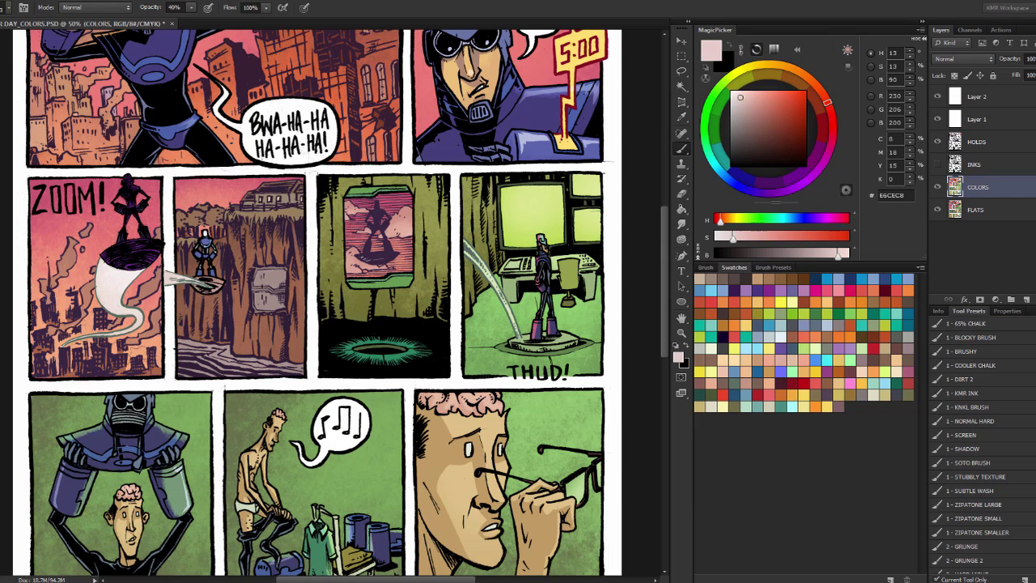
- Select the cliff panel's metal hatch color and reduce its Saturation to -45 with Hue/Saturation
key(w)
key(ctrl+minus)
key(ctrl+u)
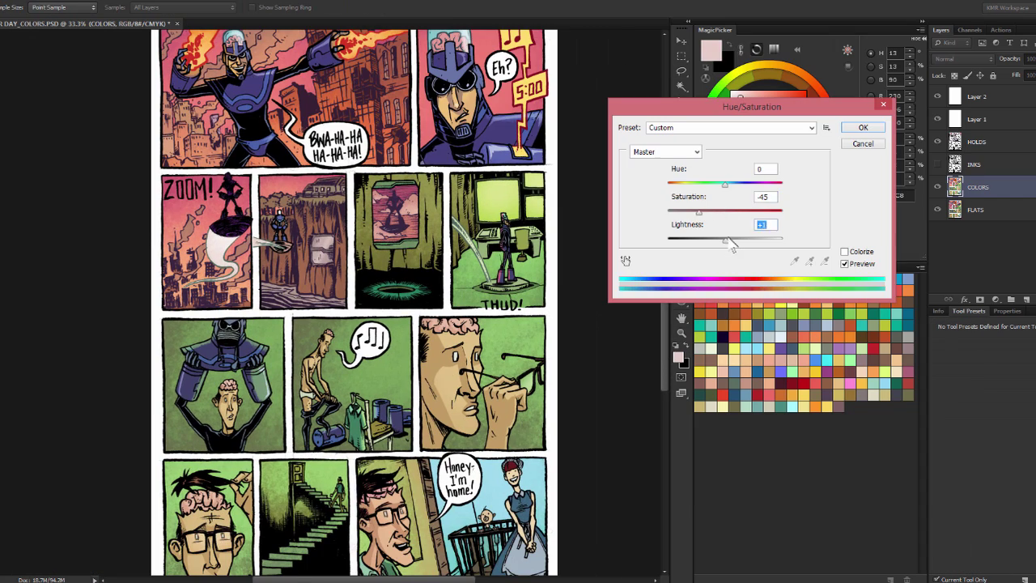
key(Escape)
drag(497, 224, 490, 162)
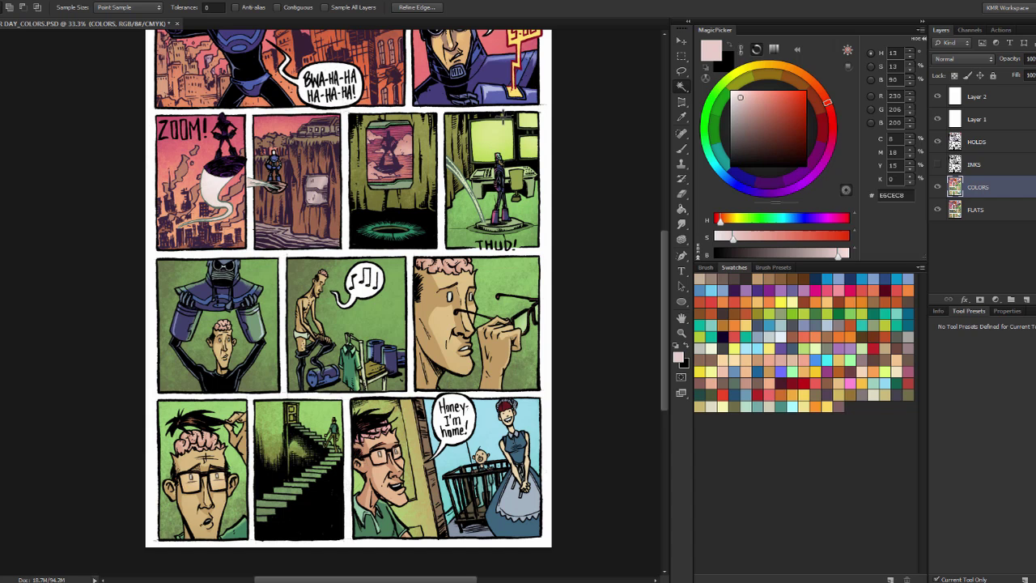
- Examine the coloring of the whole page, from the top row of panels down to the last row
key(z)
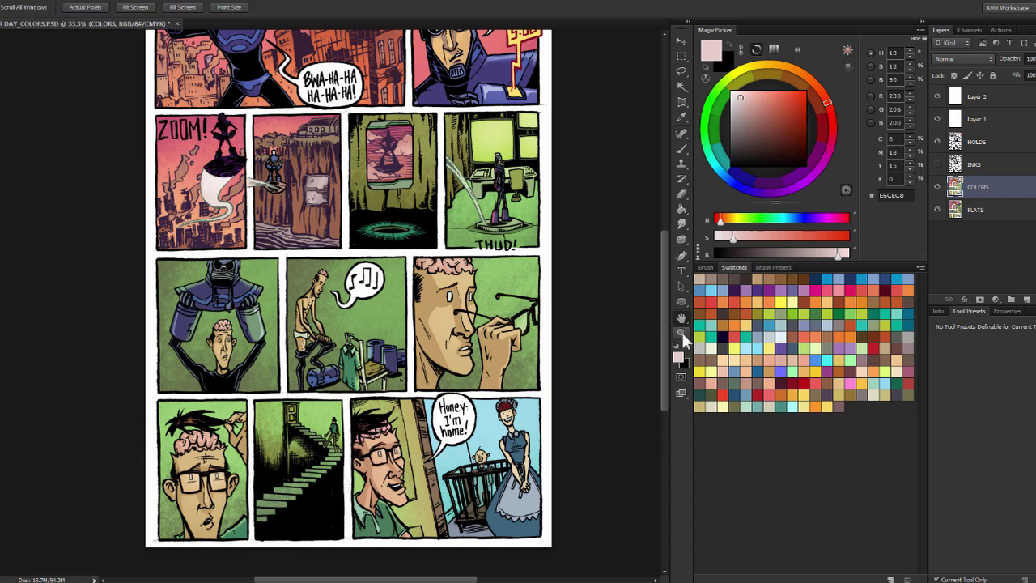
alt+click(394, 209)
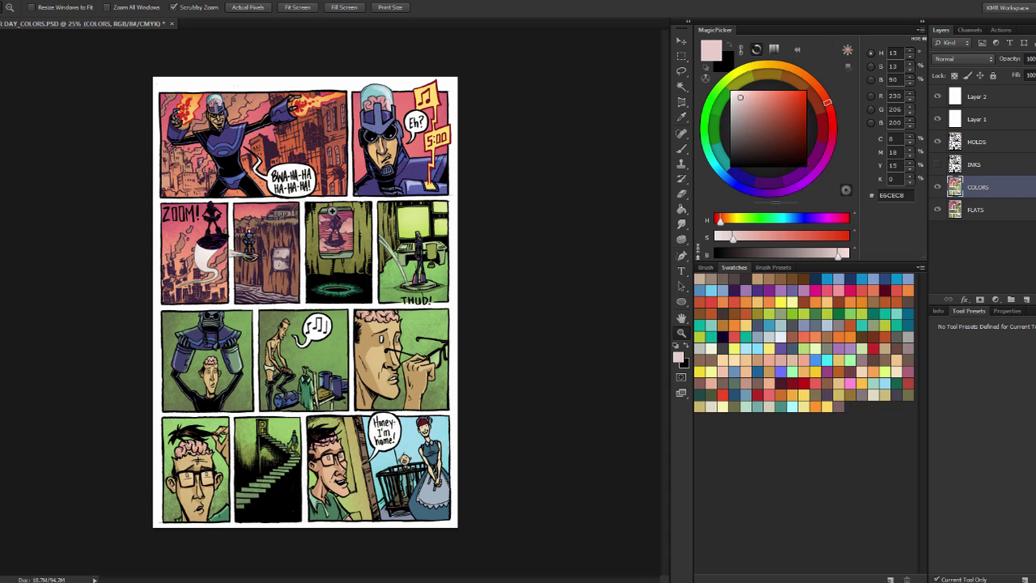
click(342, 191)
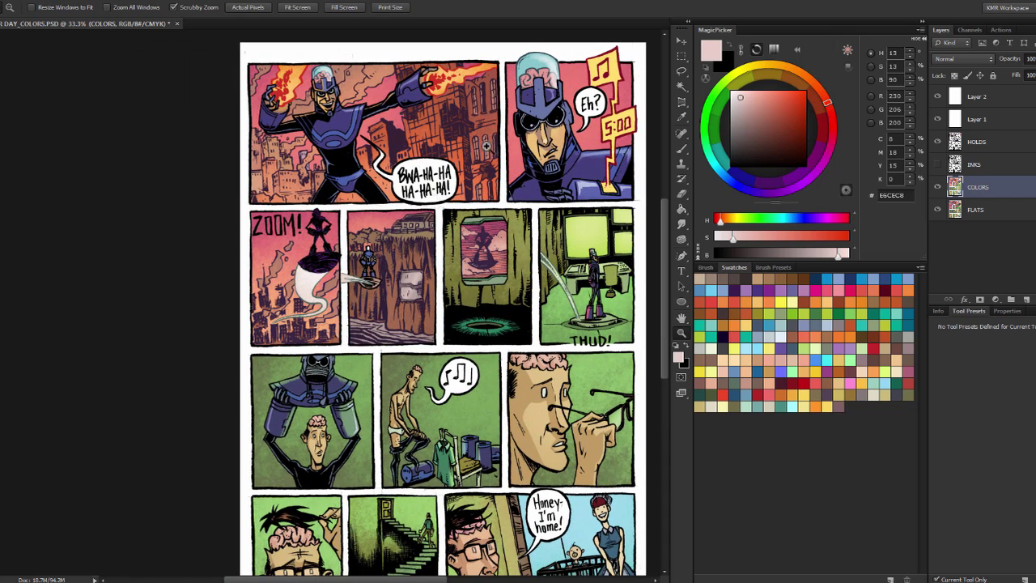
drag(491, 189, 454, 227)
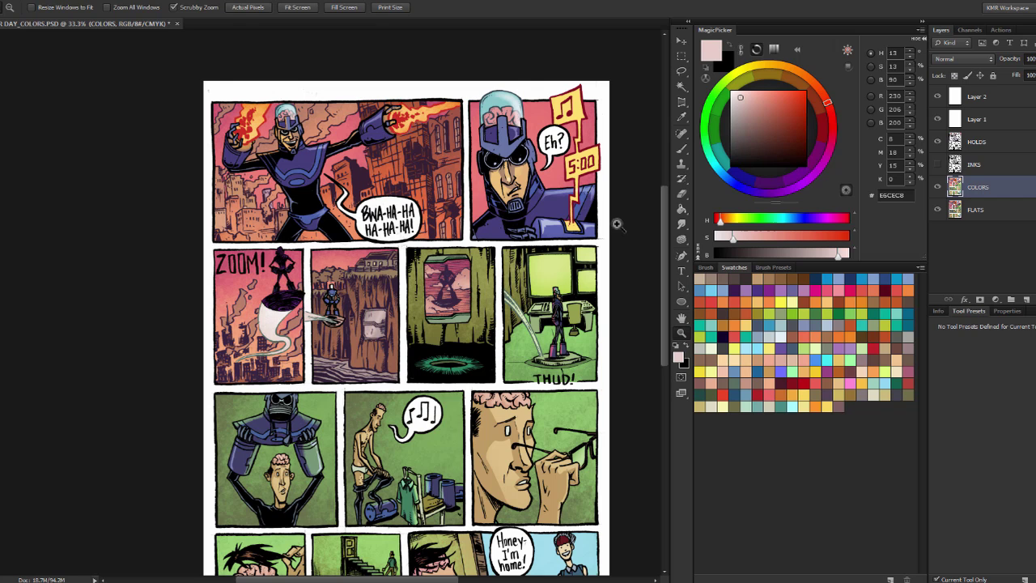
scroll(663, 226, down, 3)
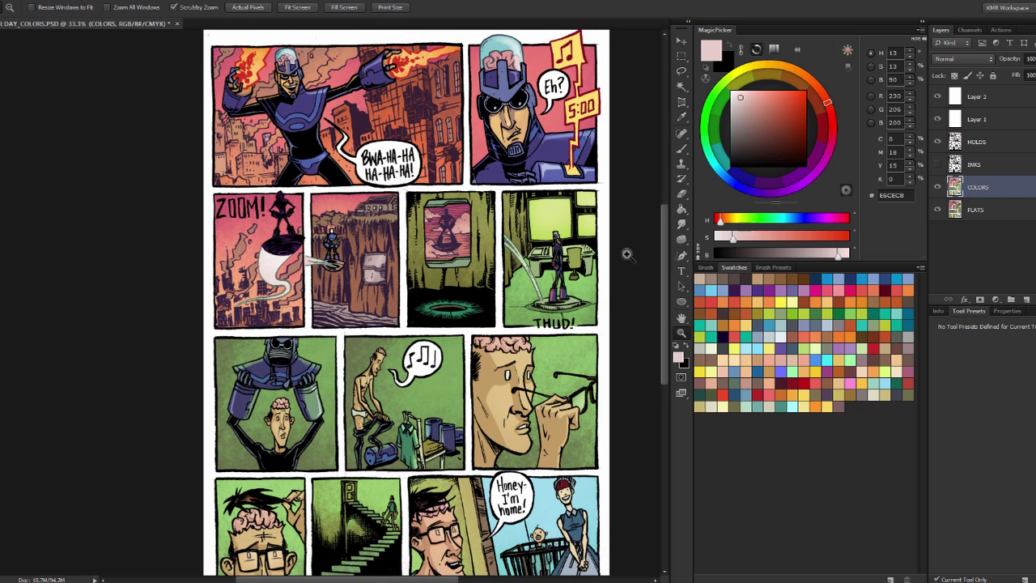
drag(664, 271, 662, 307)
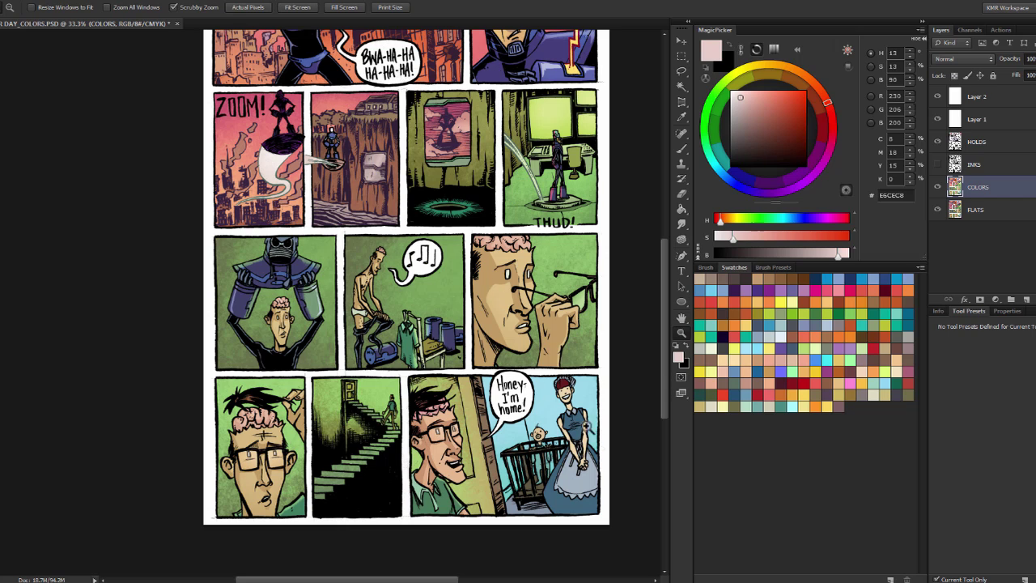
drag(665, 321, 666, 332)
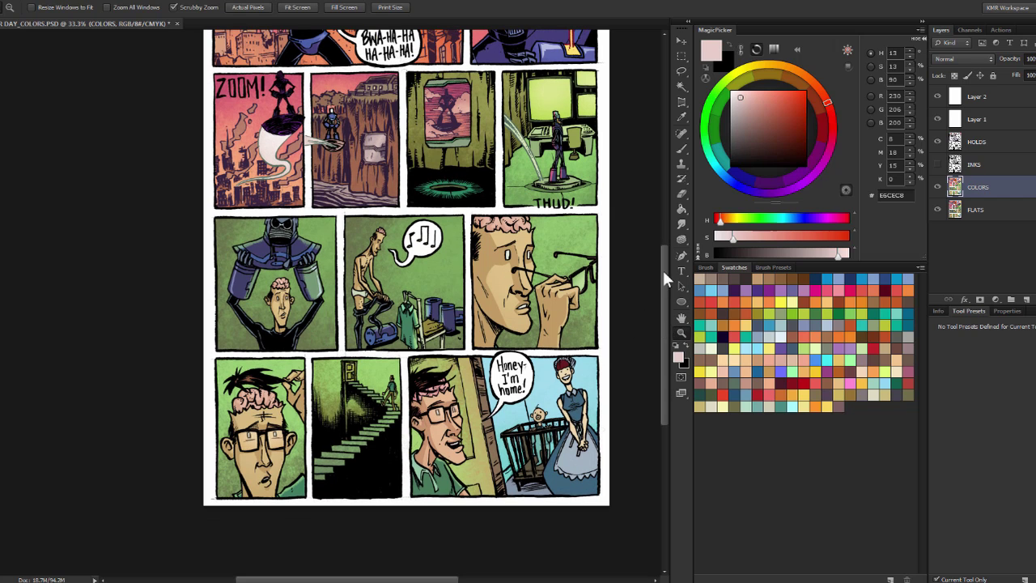
drag(662, 268, 660, 229)
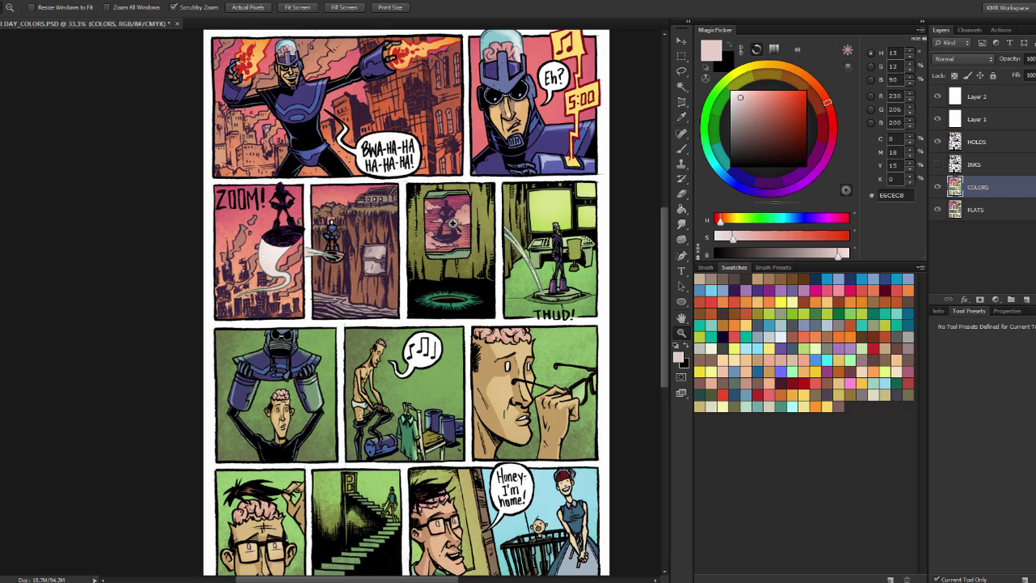